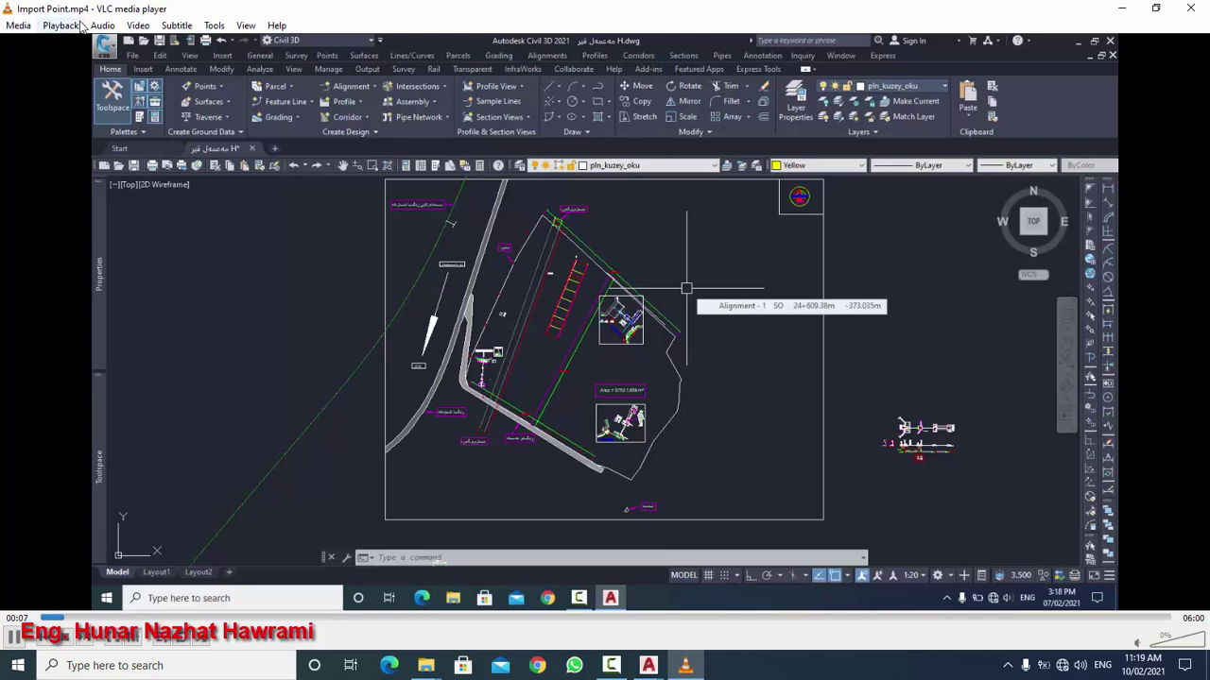
Step: Set the Import Point video to full-screen playback
left_click(1121, 9)
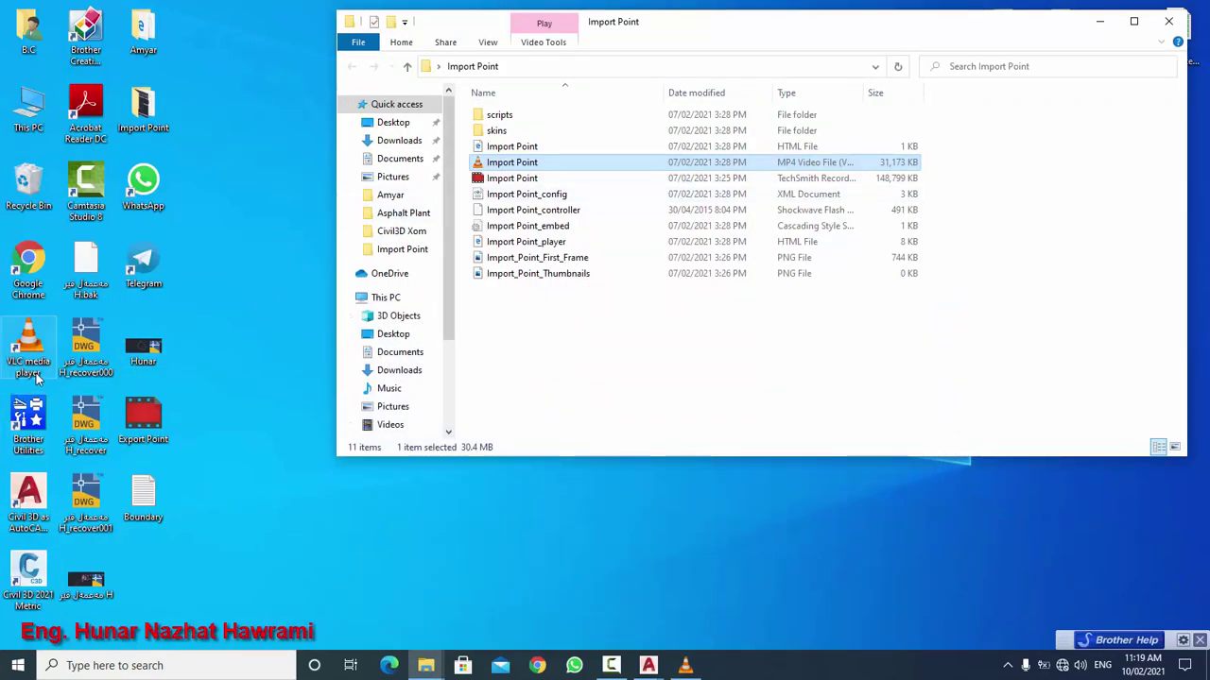
left_click(685, 661)
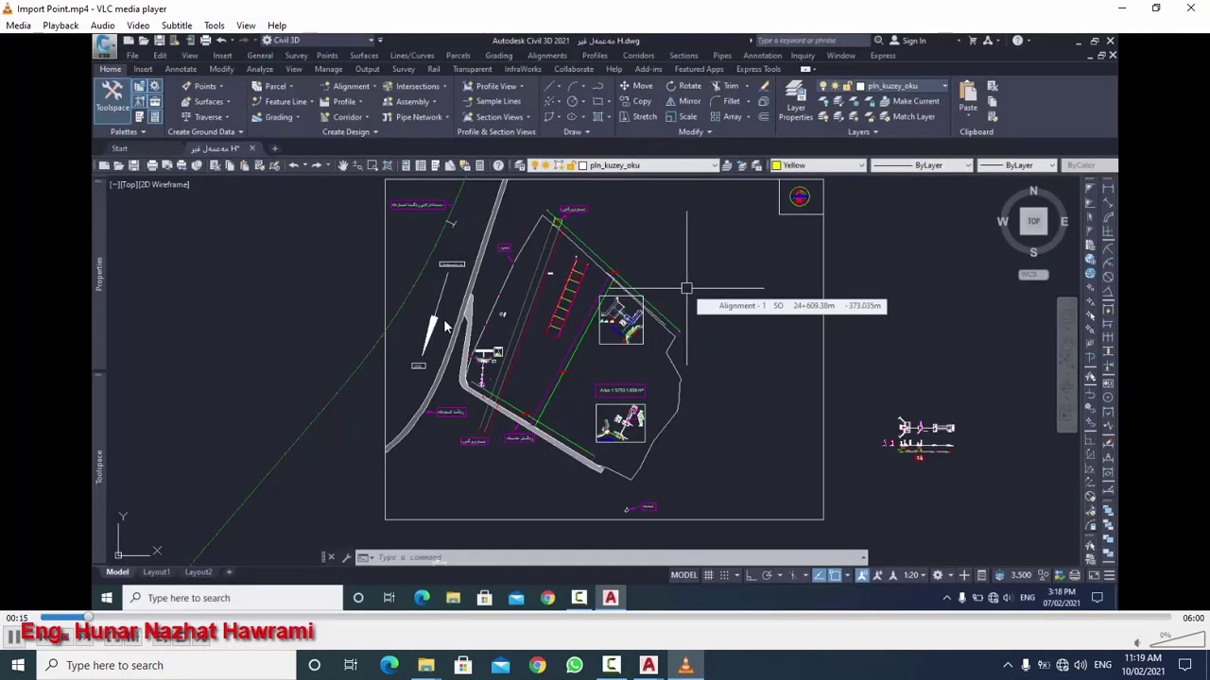
double_click(446, 326)
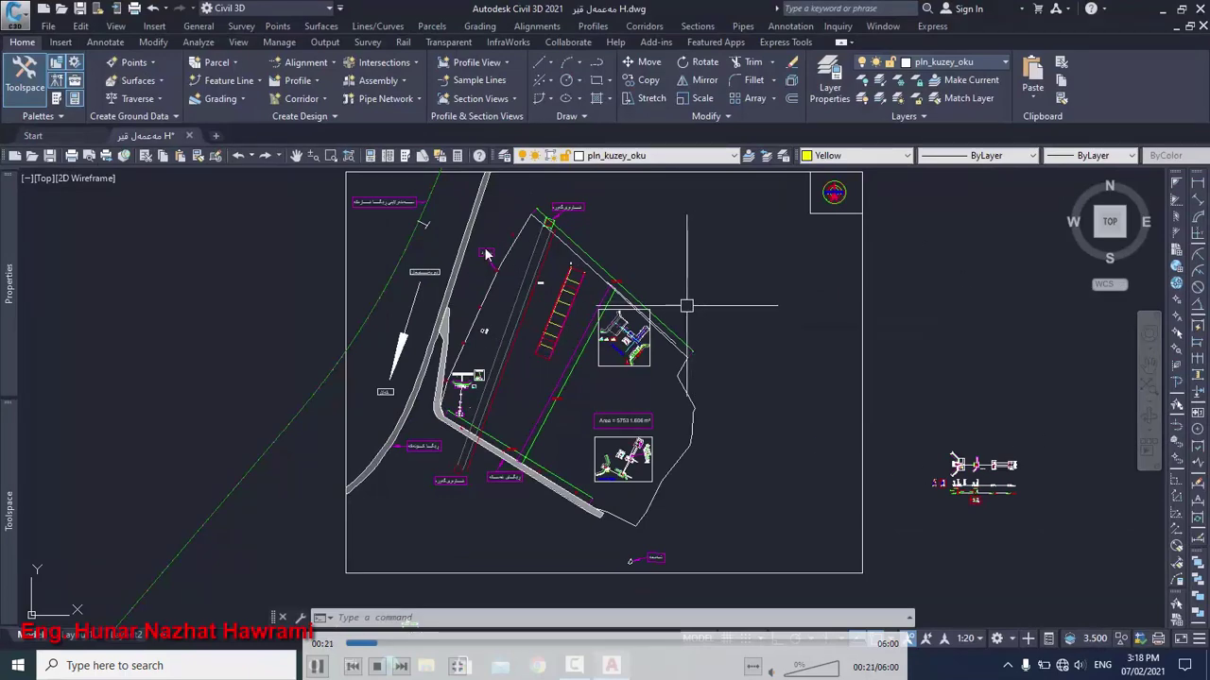
key("Escape")
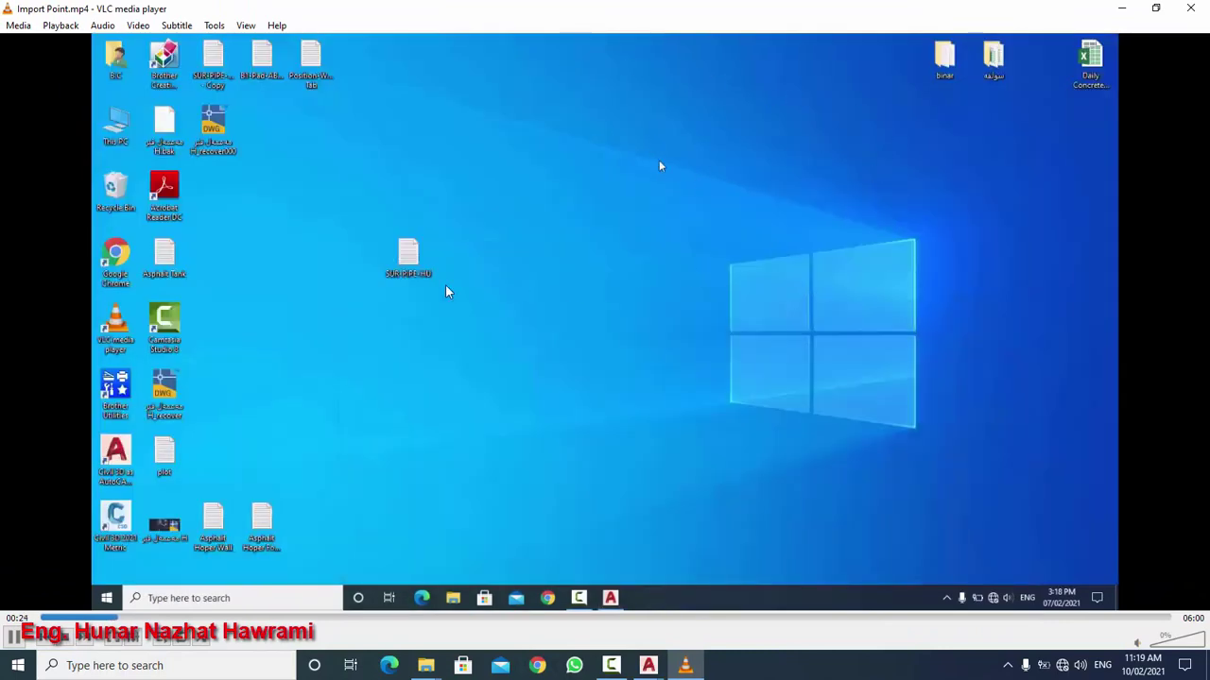
double_click(378, 250)
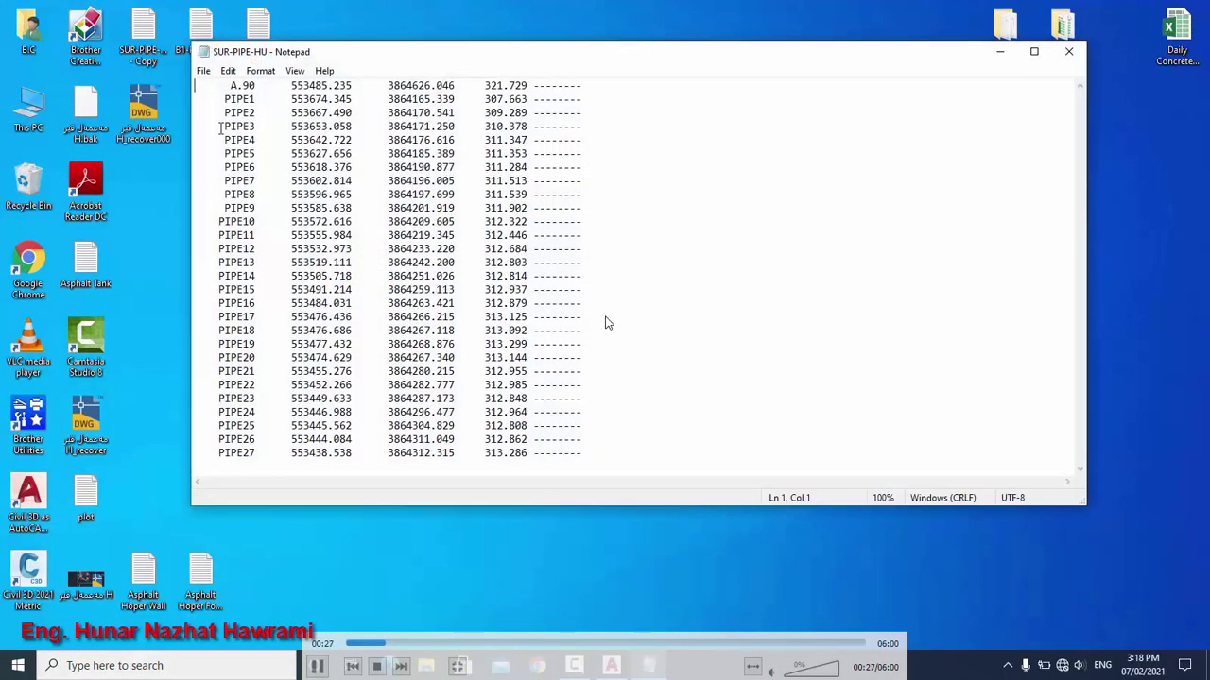
key("Escape")
double_click(457, 438)
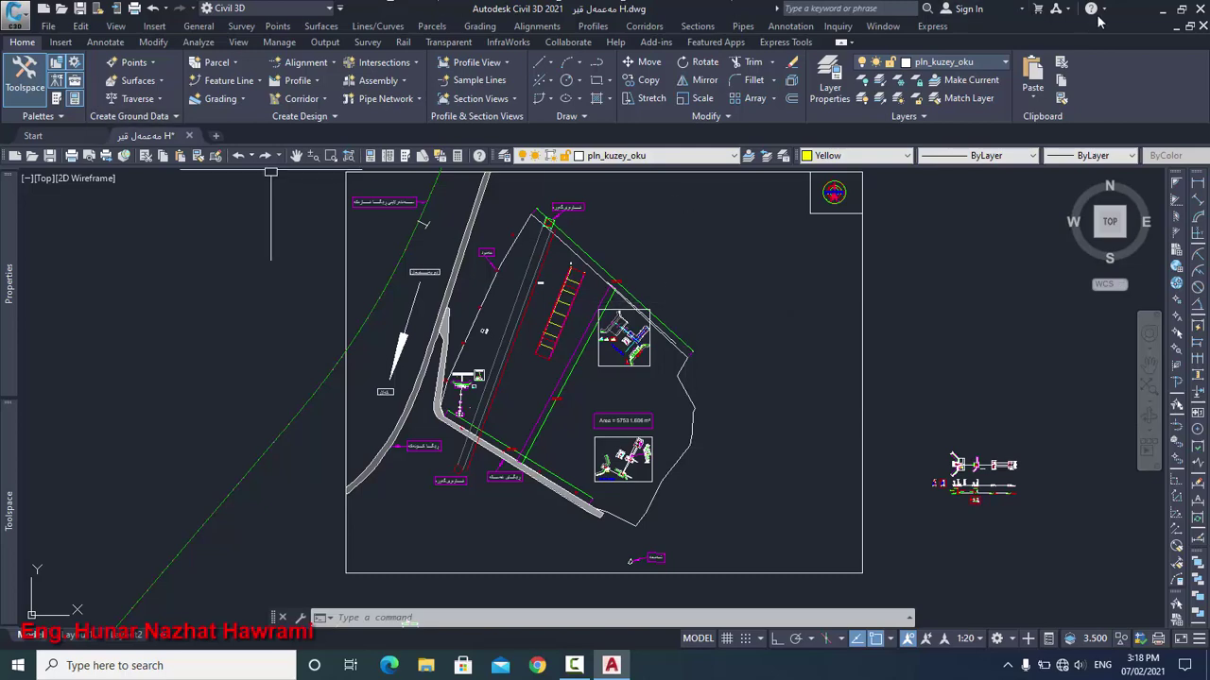
Step: Refresh the desktop and open the SUR-PIPE-HU text file to review its point names, coordinates and elevations
left_click(1164, 11)
right_click(661, 121)
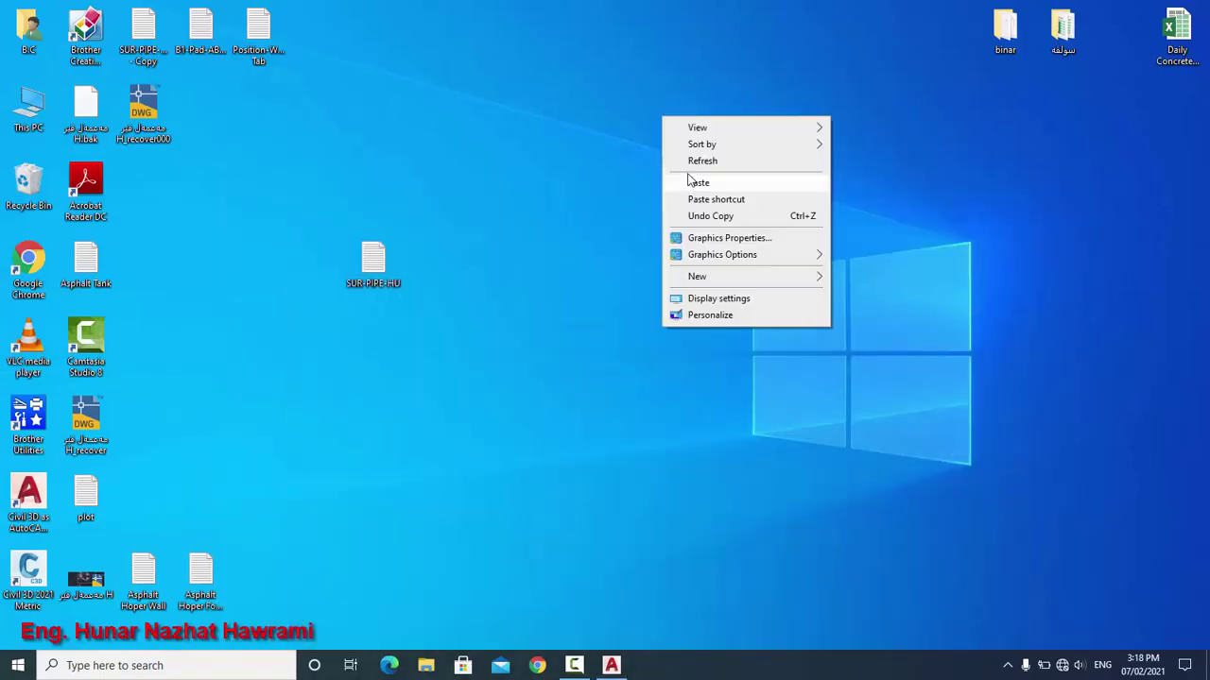
left_click(700, 159)
double_click(371, 266)
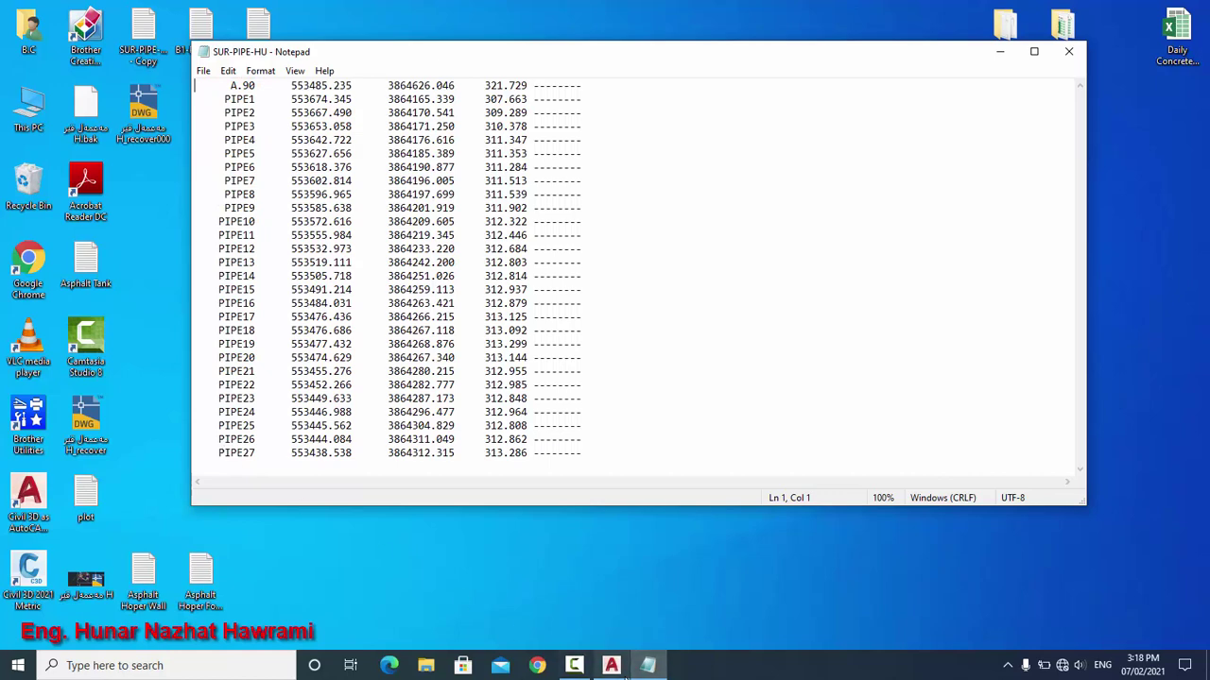
left_click(611, 666)
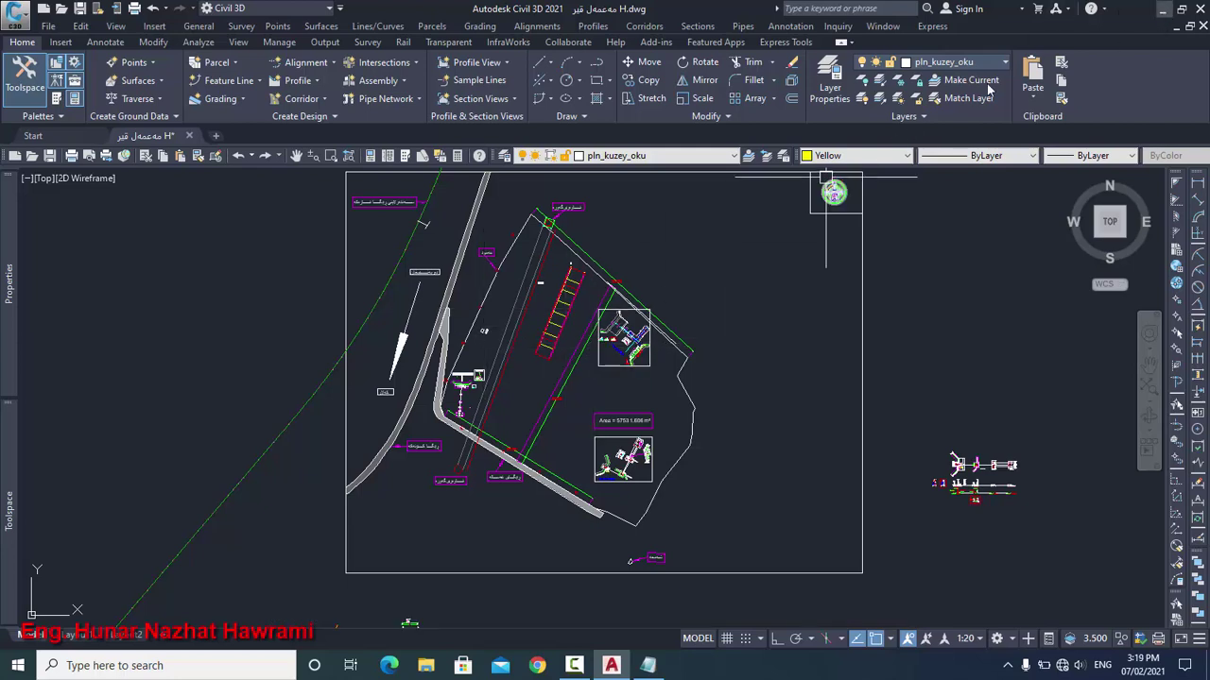
left_click(1161, 9)
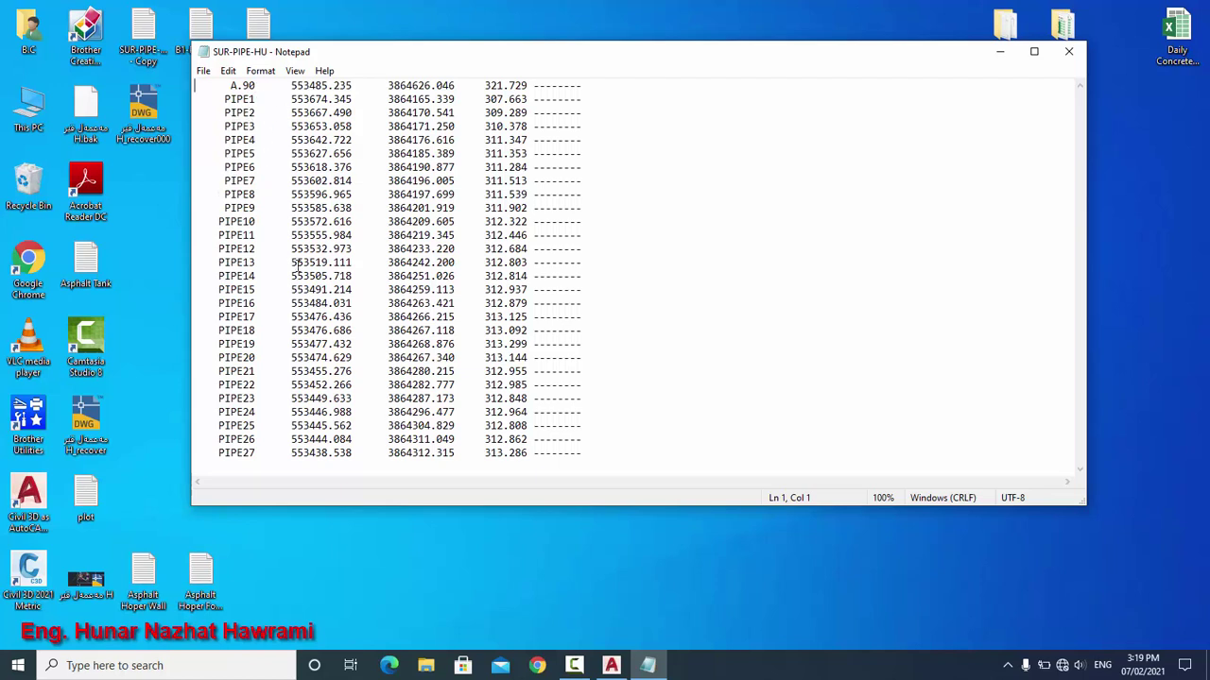
Step: Switch to Civil 3D, try to import points from the desktop text file SUR-PIPE-HU, and cancel the import
left_click(612, 665)
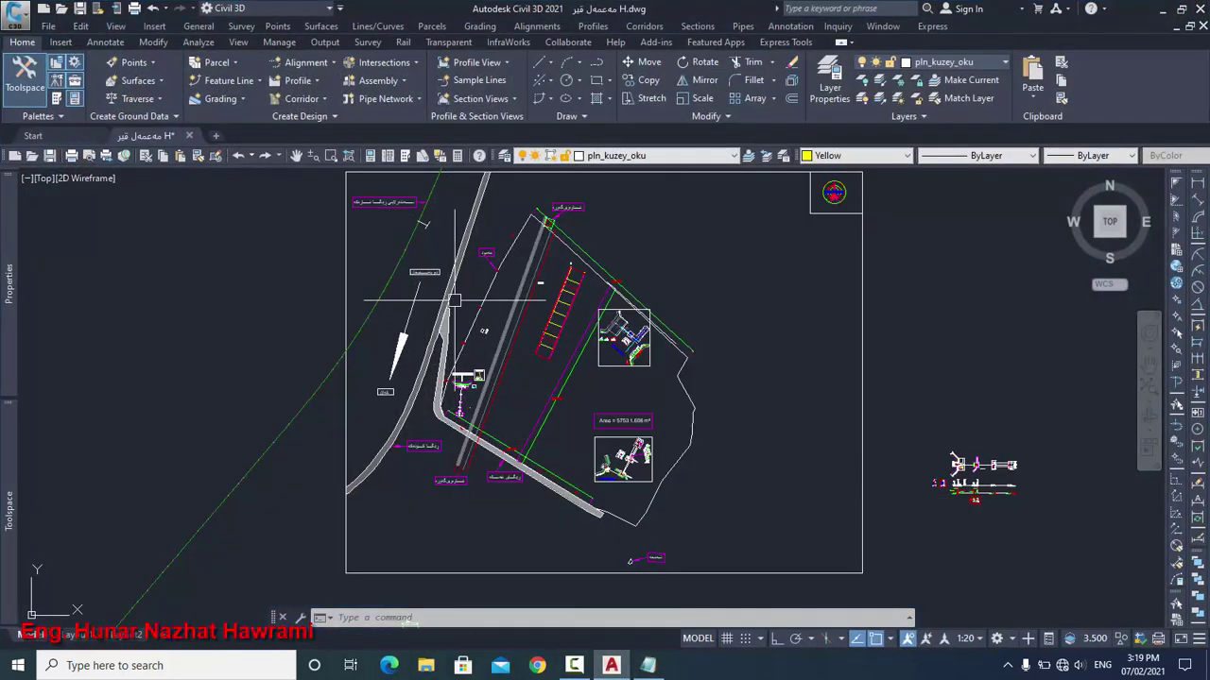
left_click(142, 64)
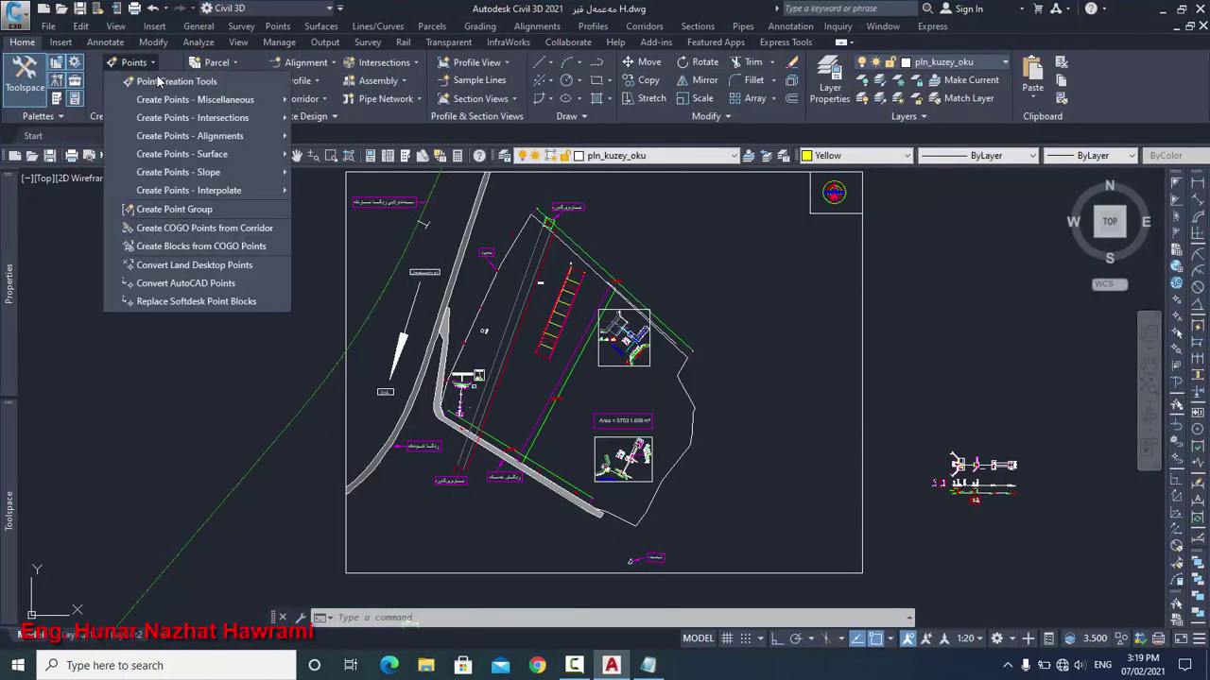
left_click(156, 86)
left_click(209, 37)
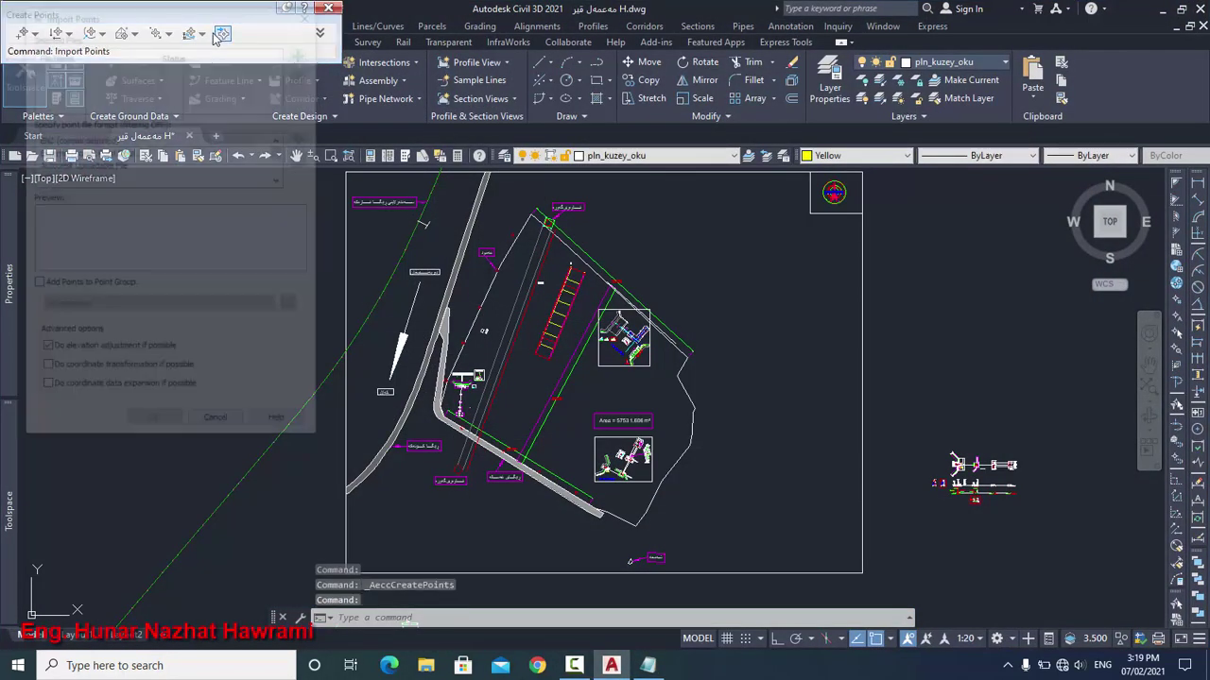
left_click(302, 50)
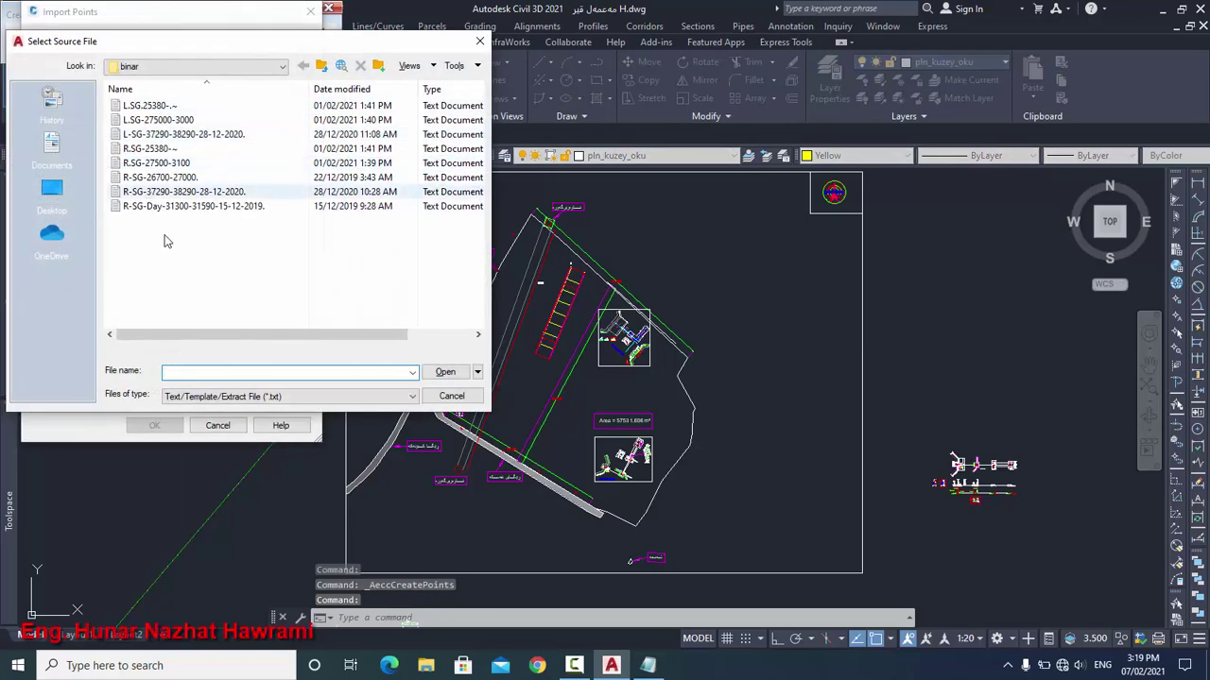
left_click(52, 191)
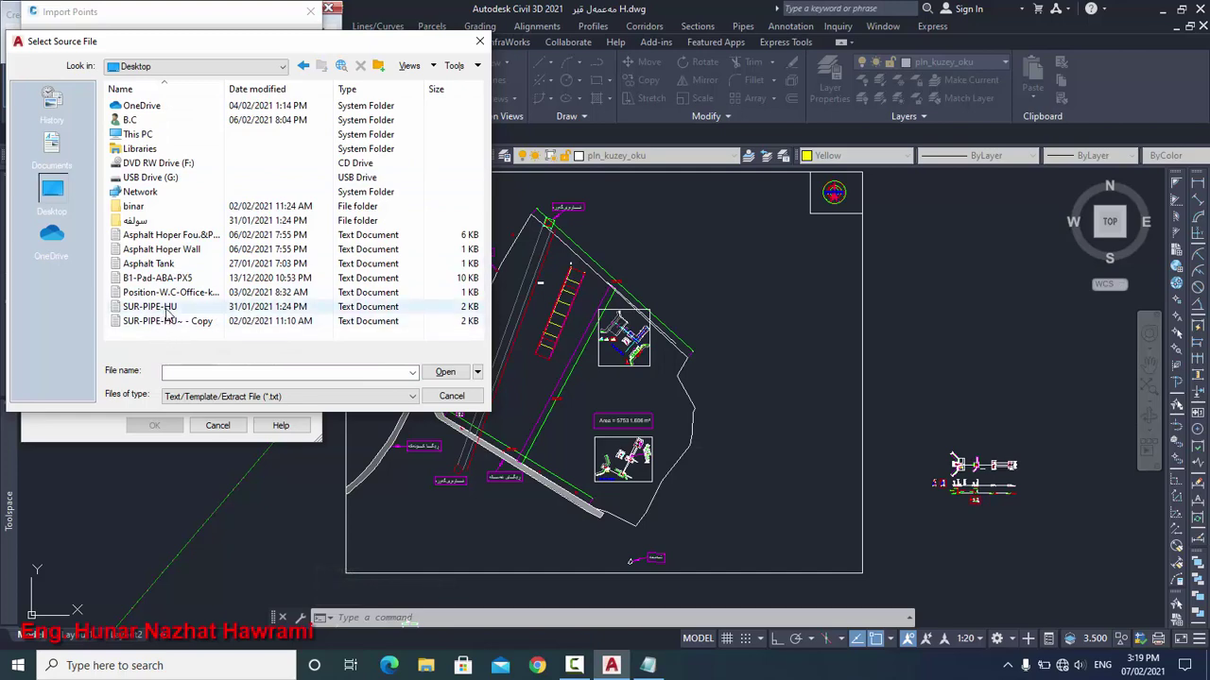
left_click(189, 307)
left_click(445, 371)
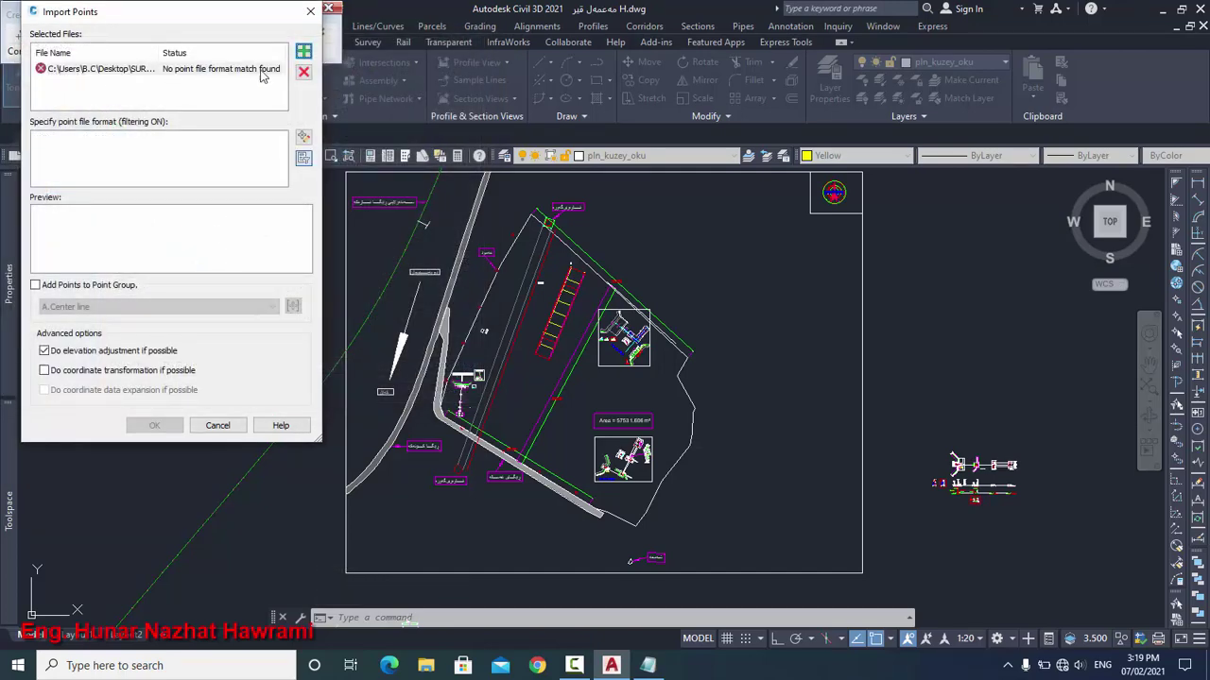
left_click(303, 71)
left_click(312, 12)
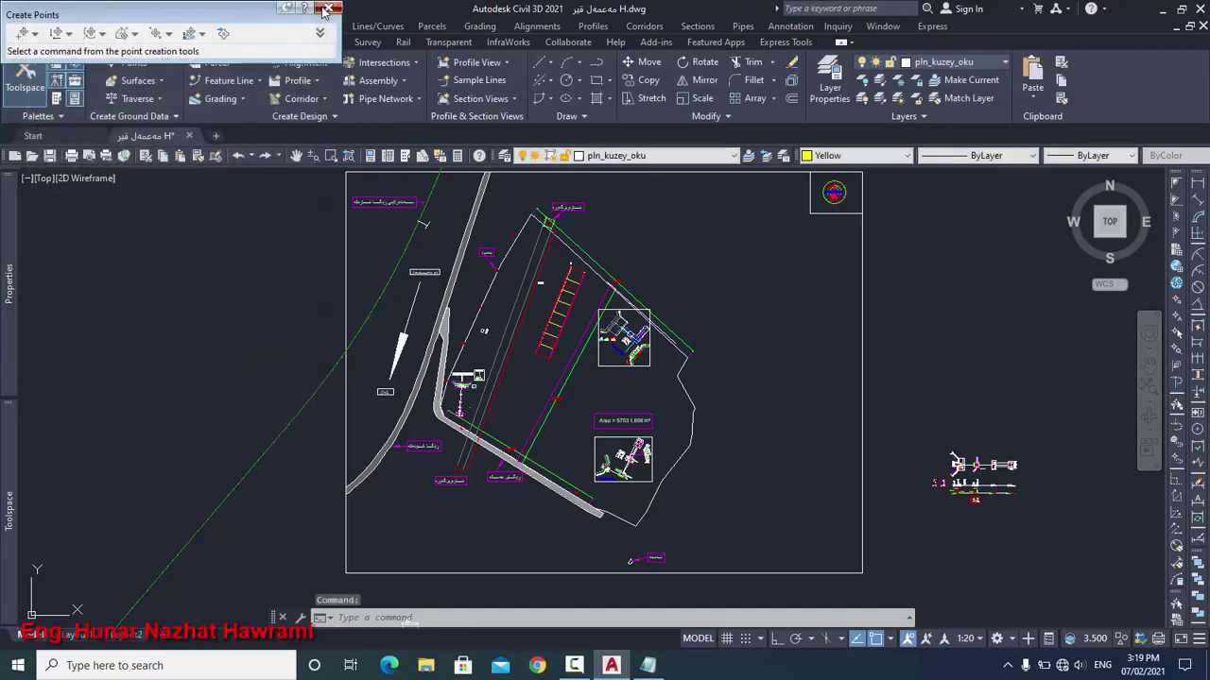
Step: Switch to Notepad and delete the A.90 point from the first line of the SUR-PIPE-HU text file
left_click(1163, 11)
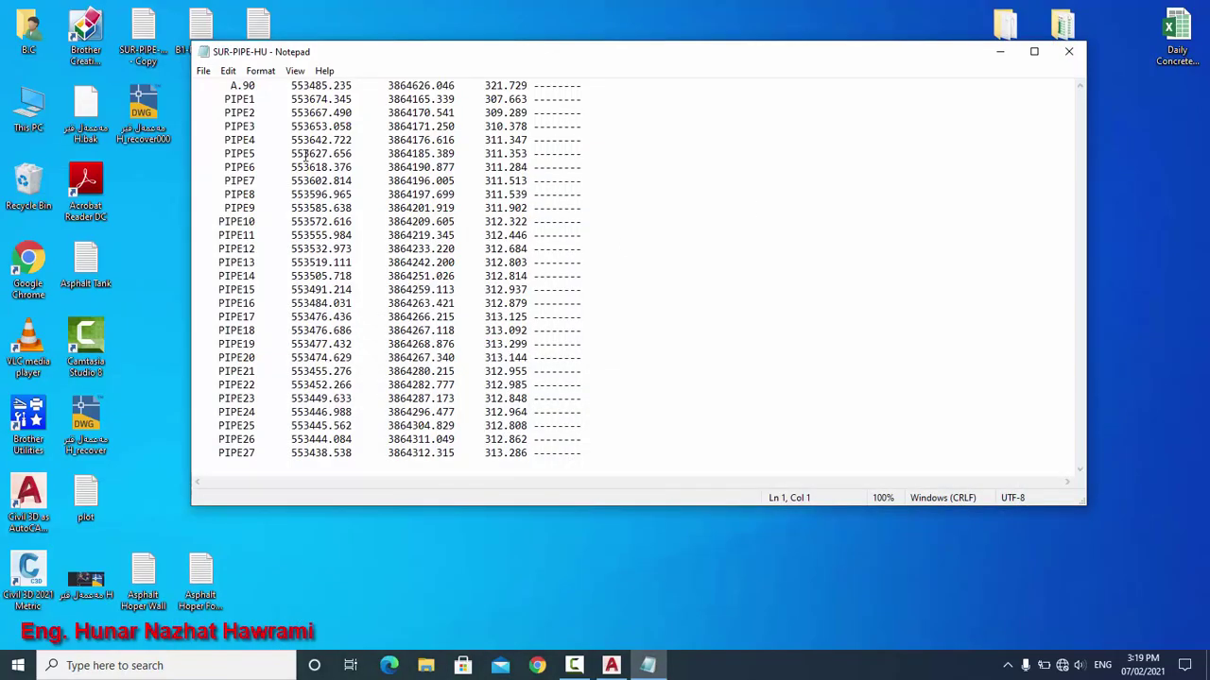
left_click_drag(210, 89, 675, 81)
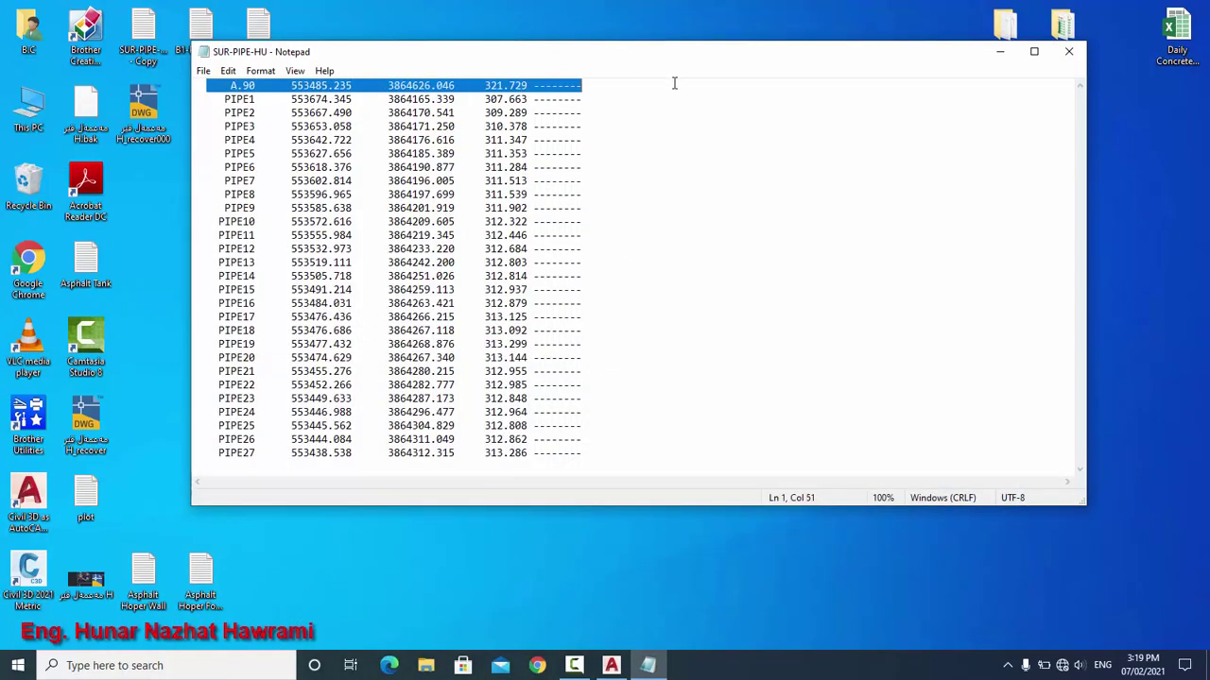
key("Delete")
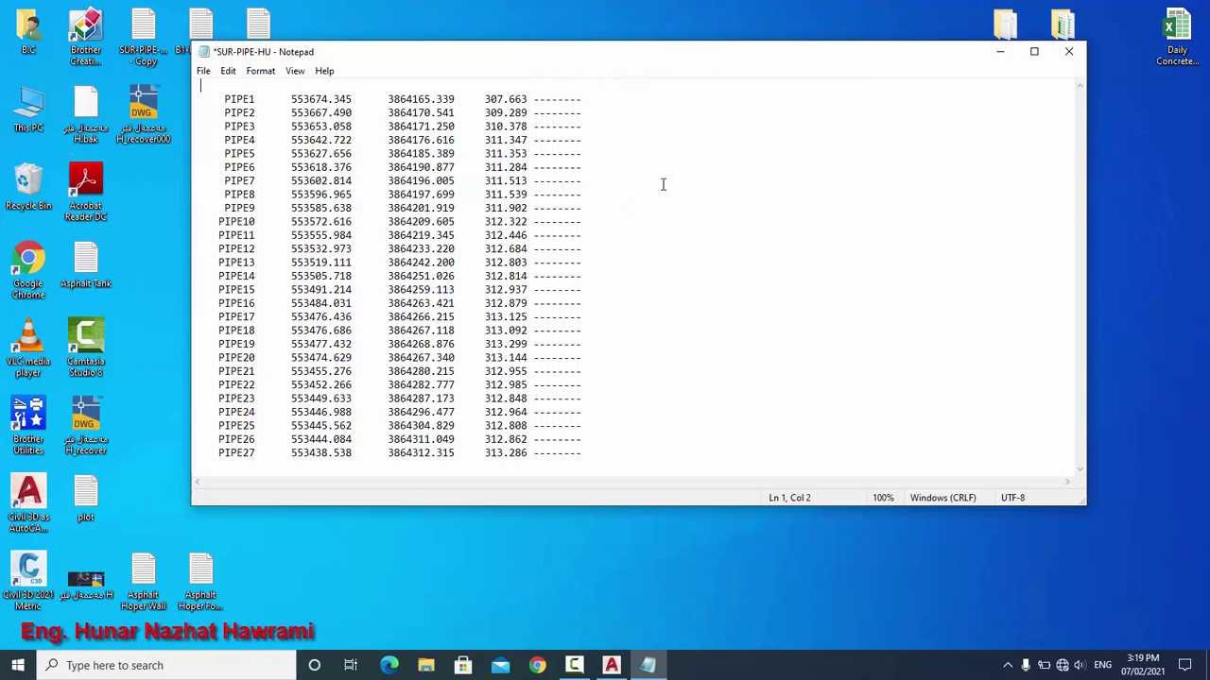
Step: Create a new Microsoft Excel worksheet on the desktop and open it in Excel
left_click(999, 52)
right_click(491, 182)
mouse_move(564, 340)
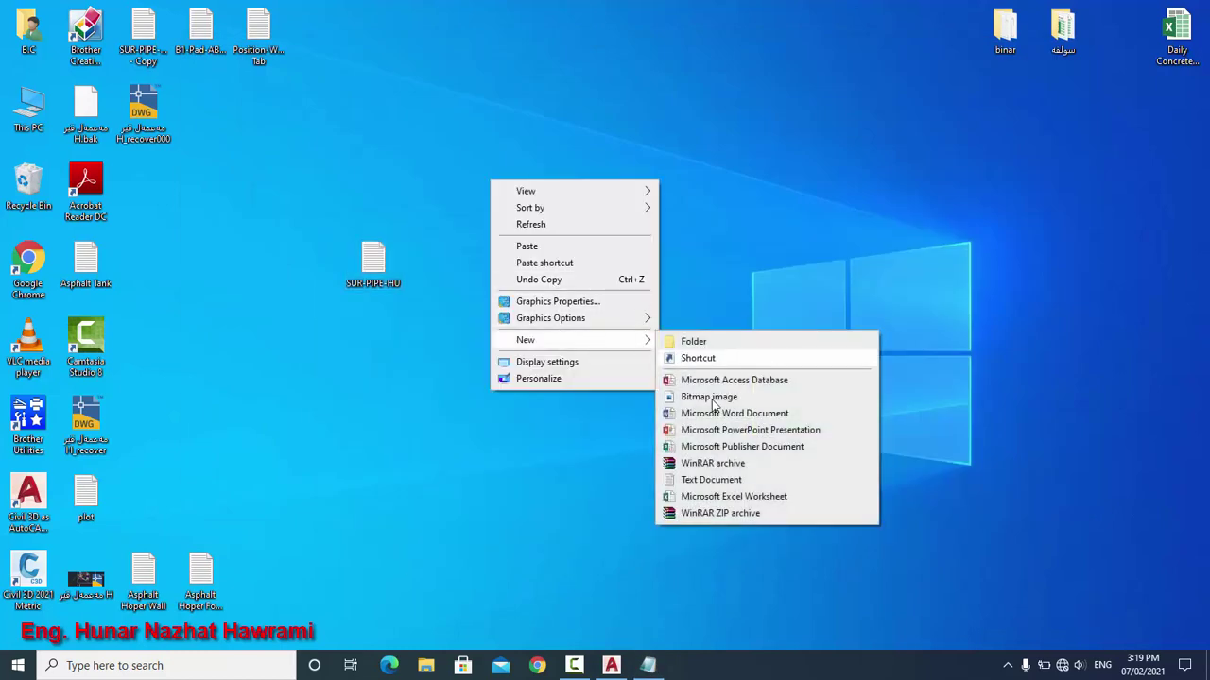
left_click(682, 495)
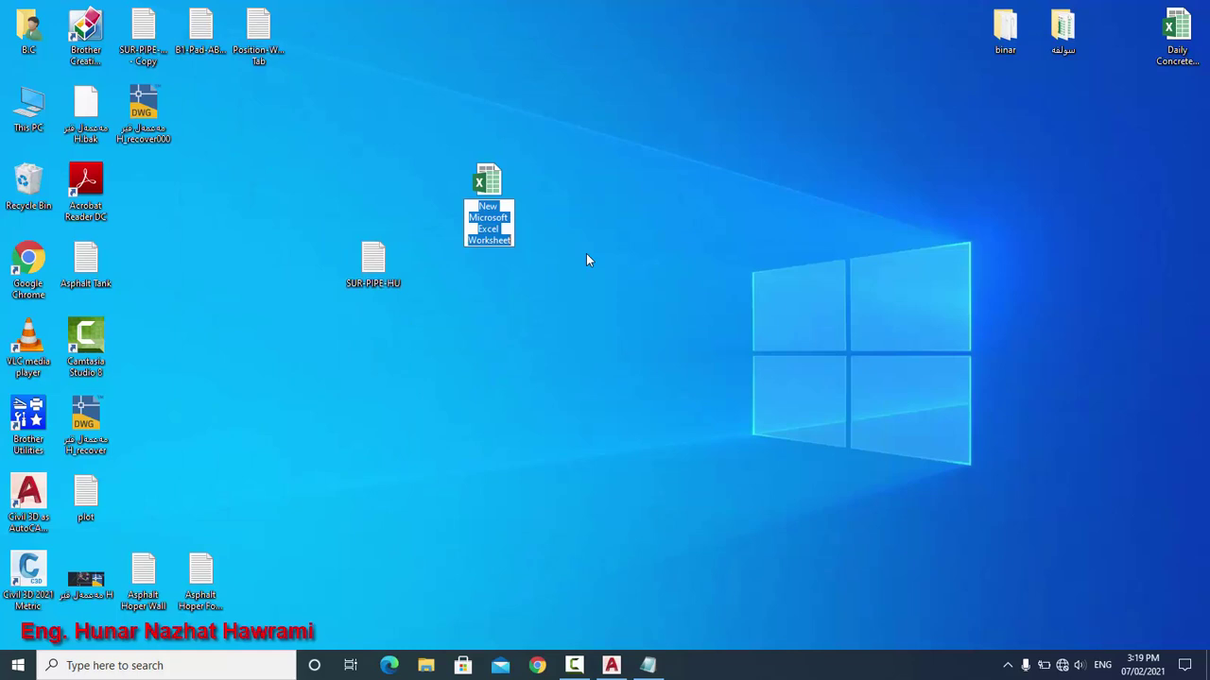
left_click(473, 179)
double_click(493, 197)
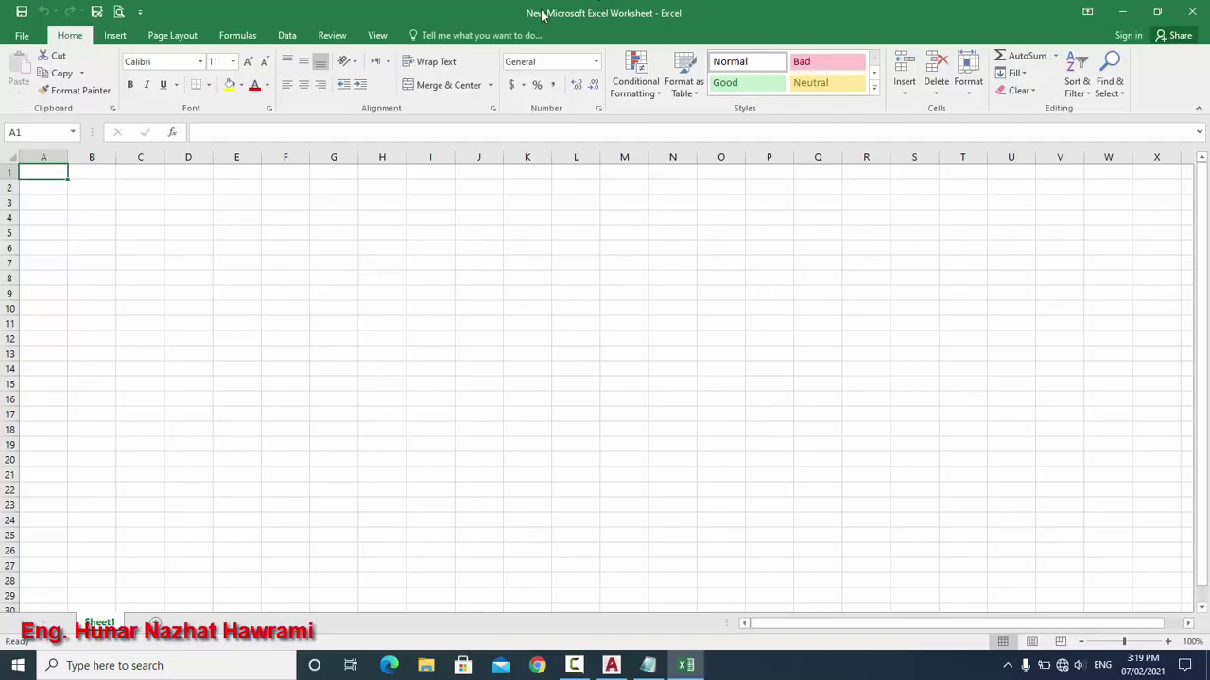
Step: Load the desktop text file SUR-PIPE-HU into Excel and maximize its window
left_click_drag(542, 14, 1209, 283)
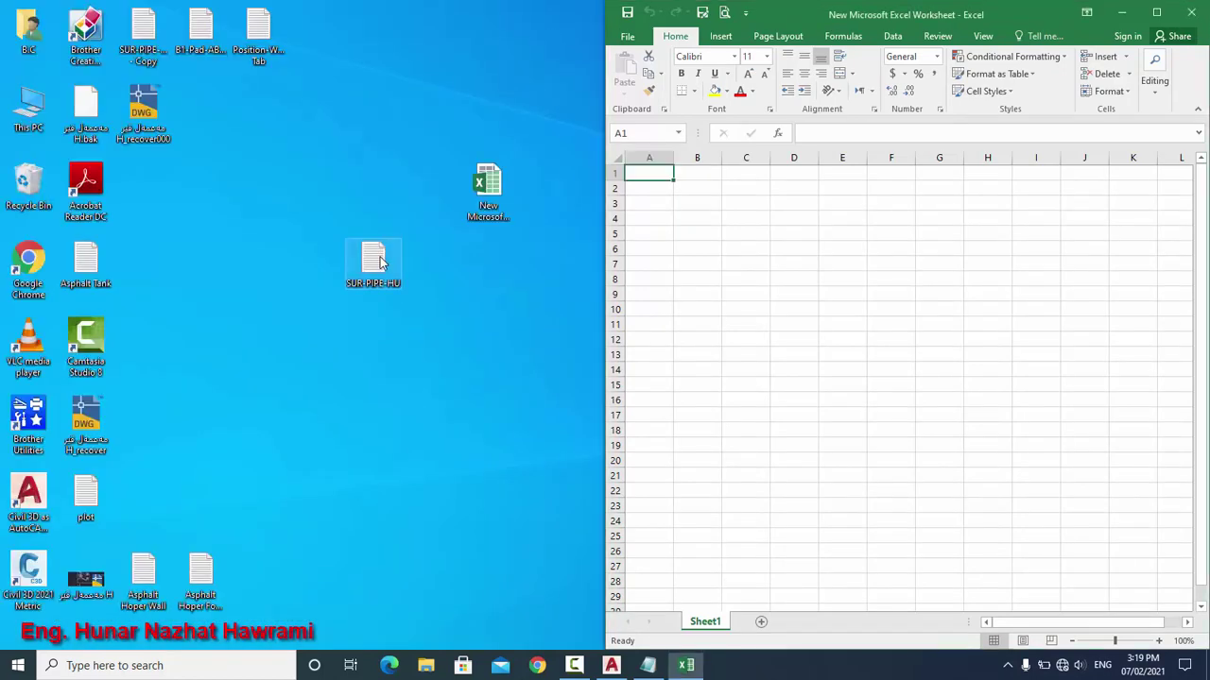
left_click_drag(375, 262, 816, 335)
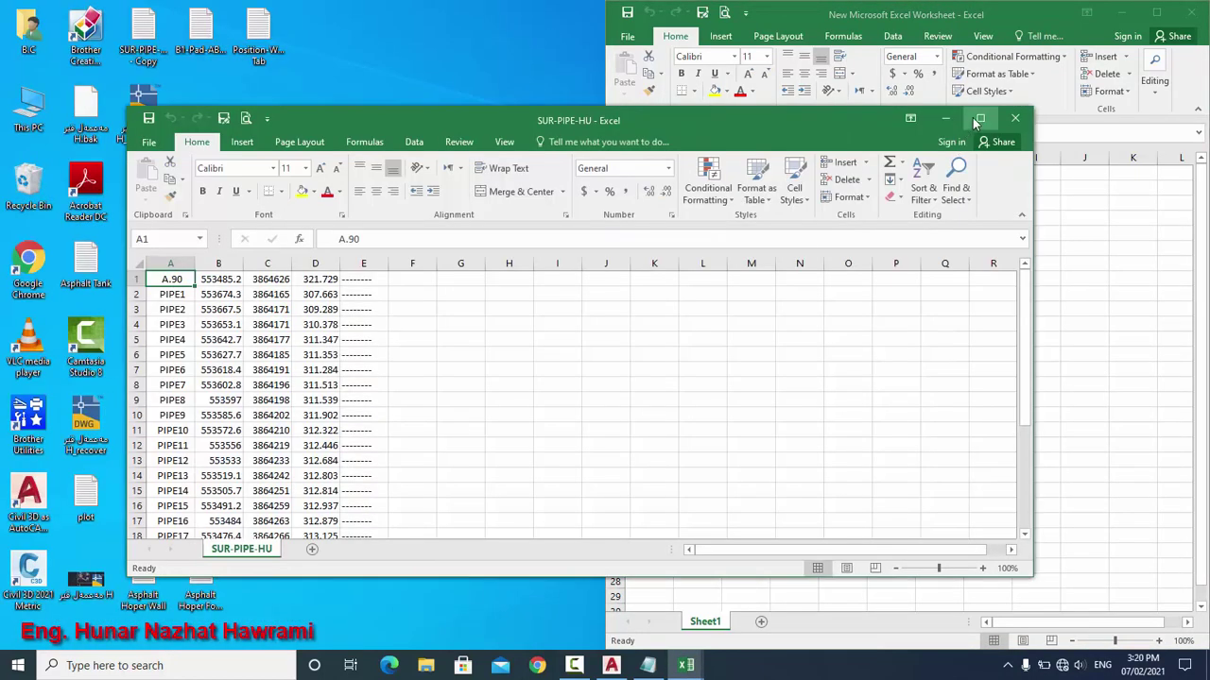
left_click(979, 119)
left_click(283, 233)
Step: Clear the A.90 point in row 1 and delete the emptied row from the sheet
left_click(44, 156)
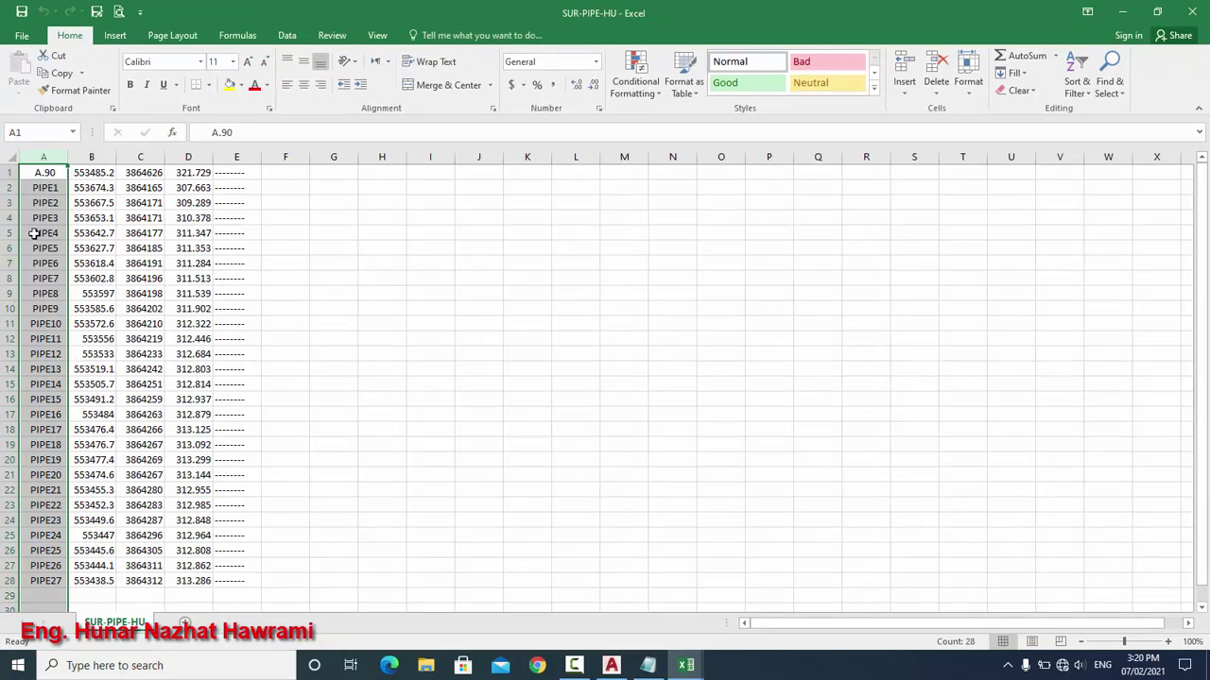
left_click(34, 232)
left_click_drag(29, 172, 238, 169)
key("Delete")
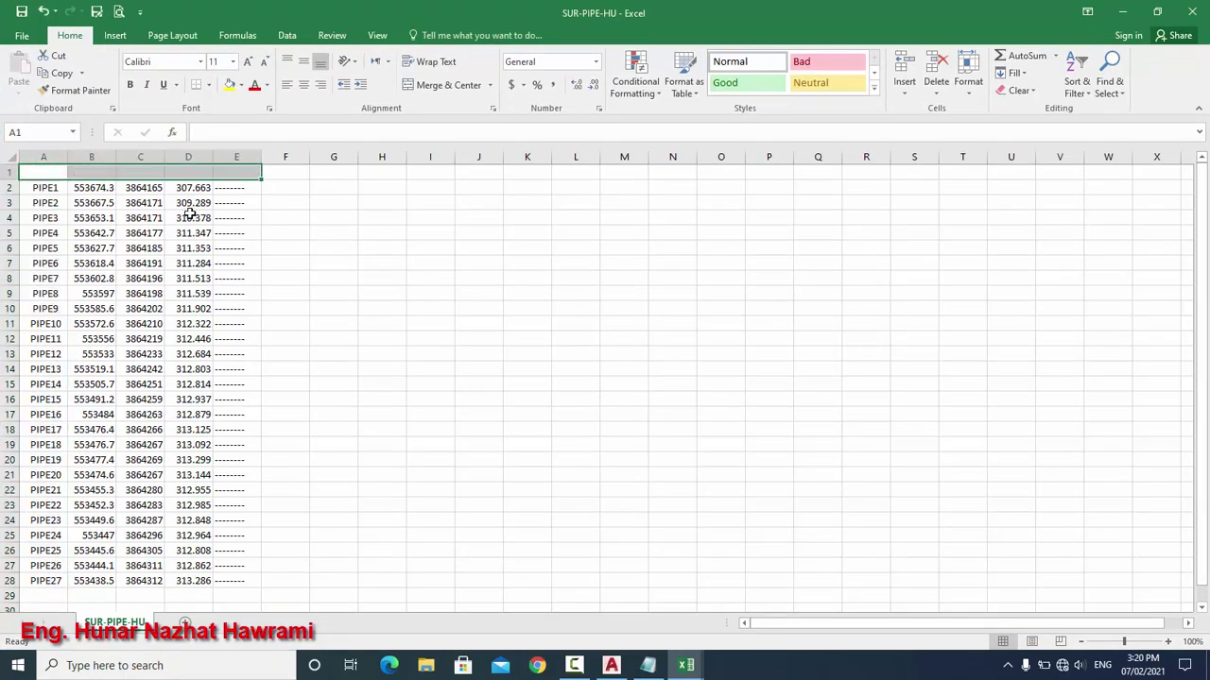
right_click(6, 173)
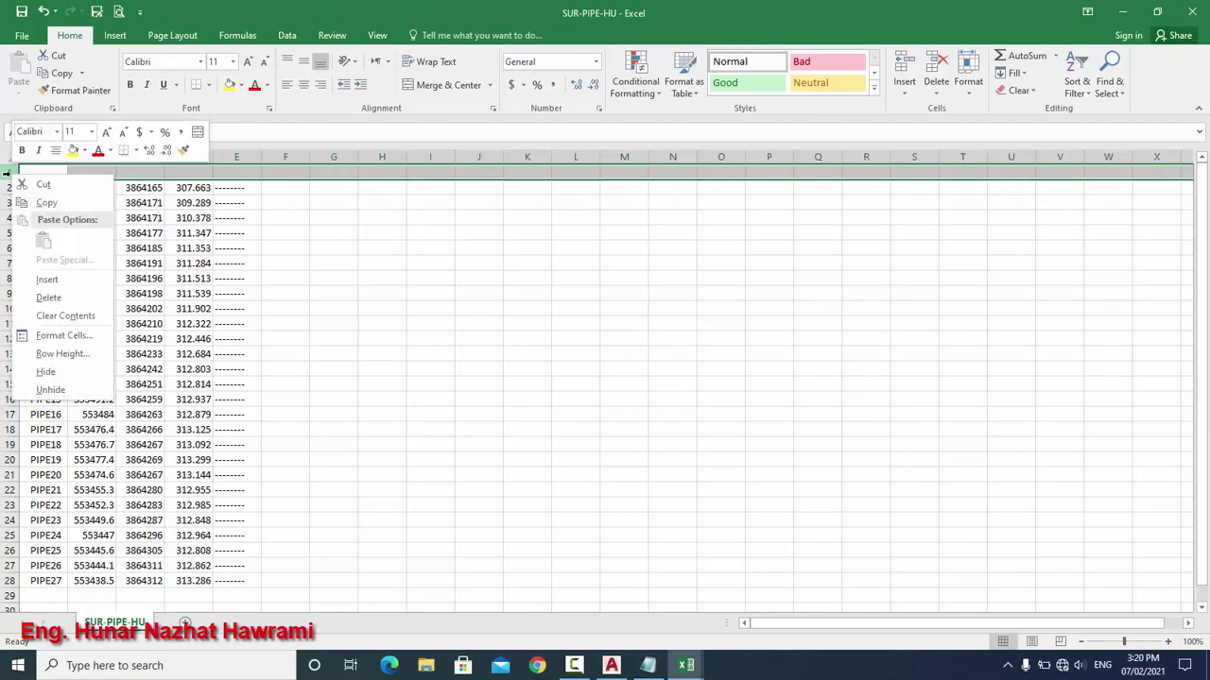
left_click(49, 298)
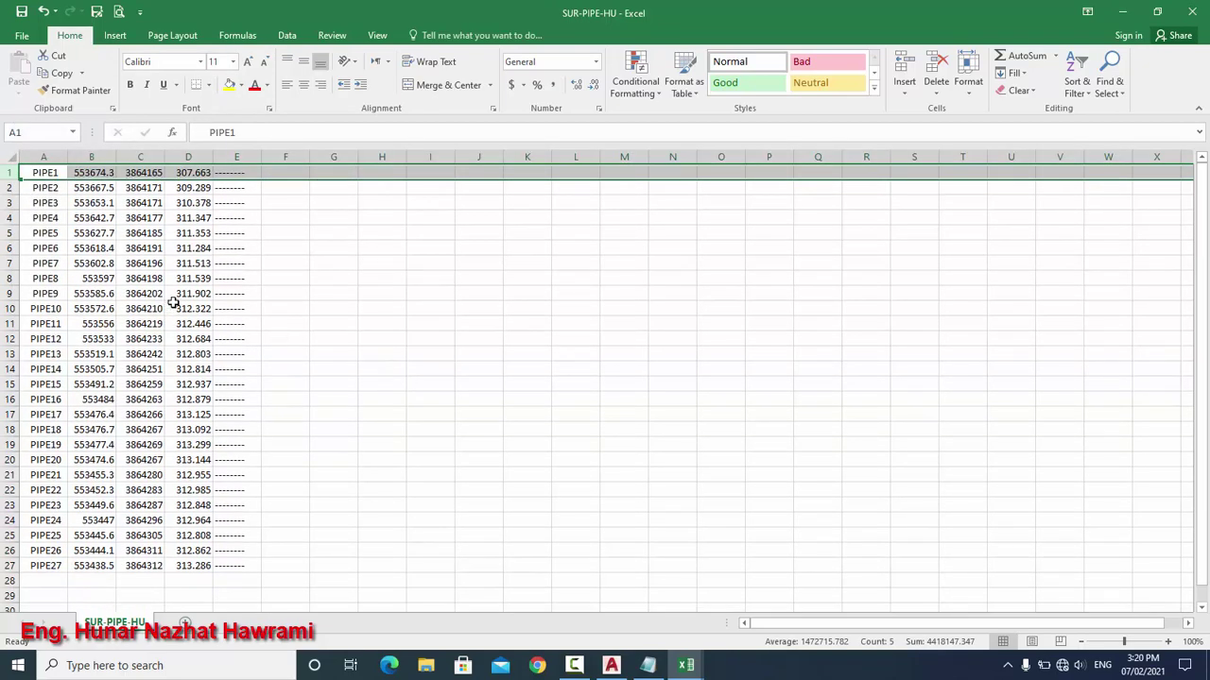
Step: Move the PIPE point names from column A to column E, replacing the dashes there
left_click(40, 155)
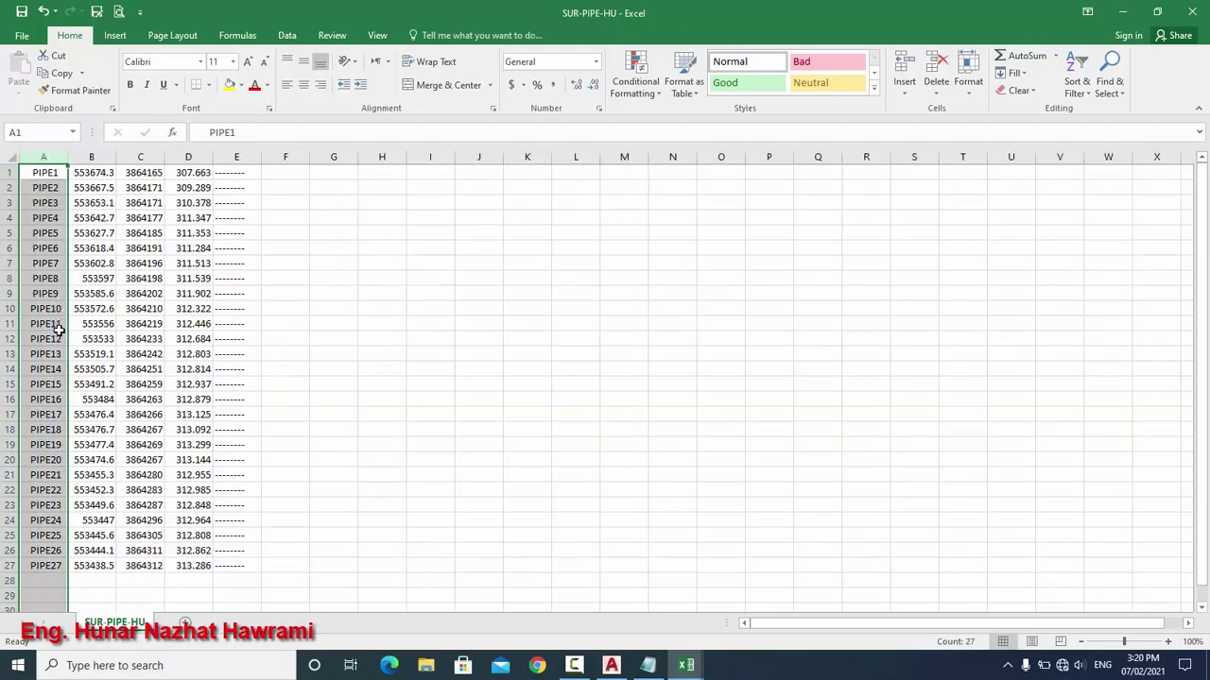
key("ctrl+c")
left_click(234, 157)
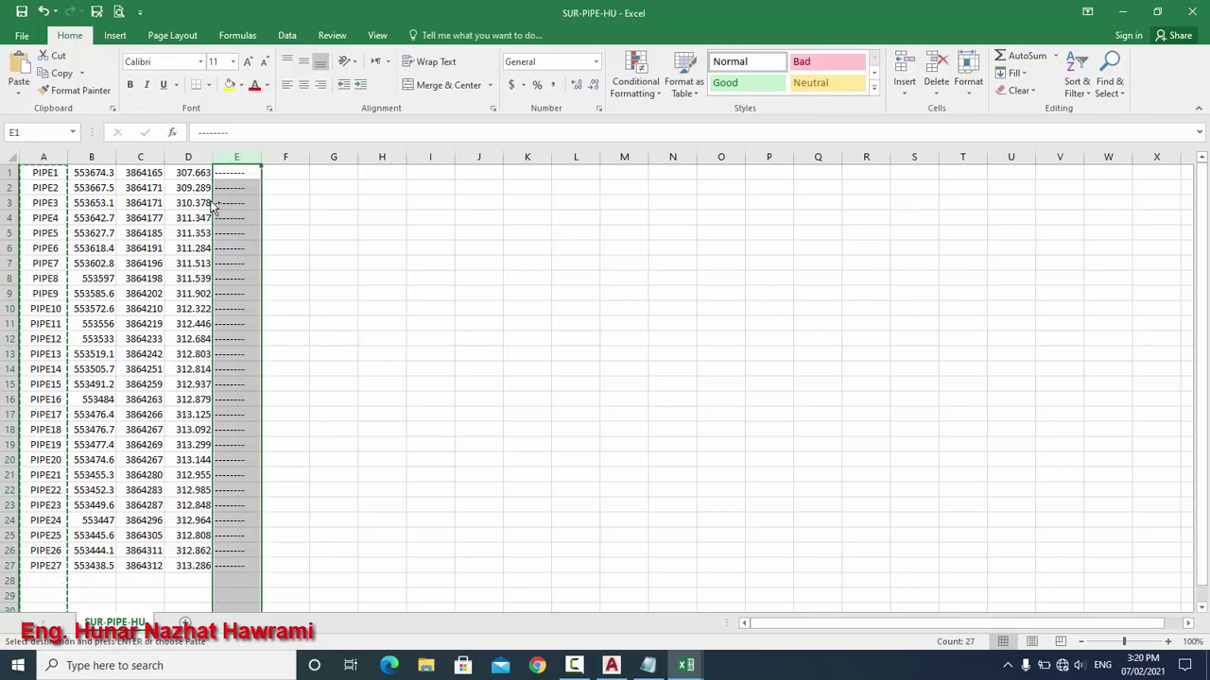
key("ctrl+v")
Step: Enter 1 and 2 in cells A1 and A2 and fill the number series down column A to row 27
left_click(48, 171)
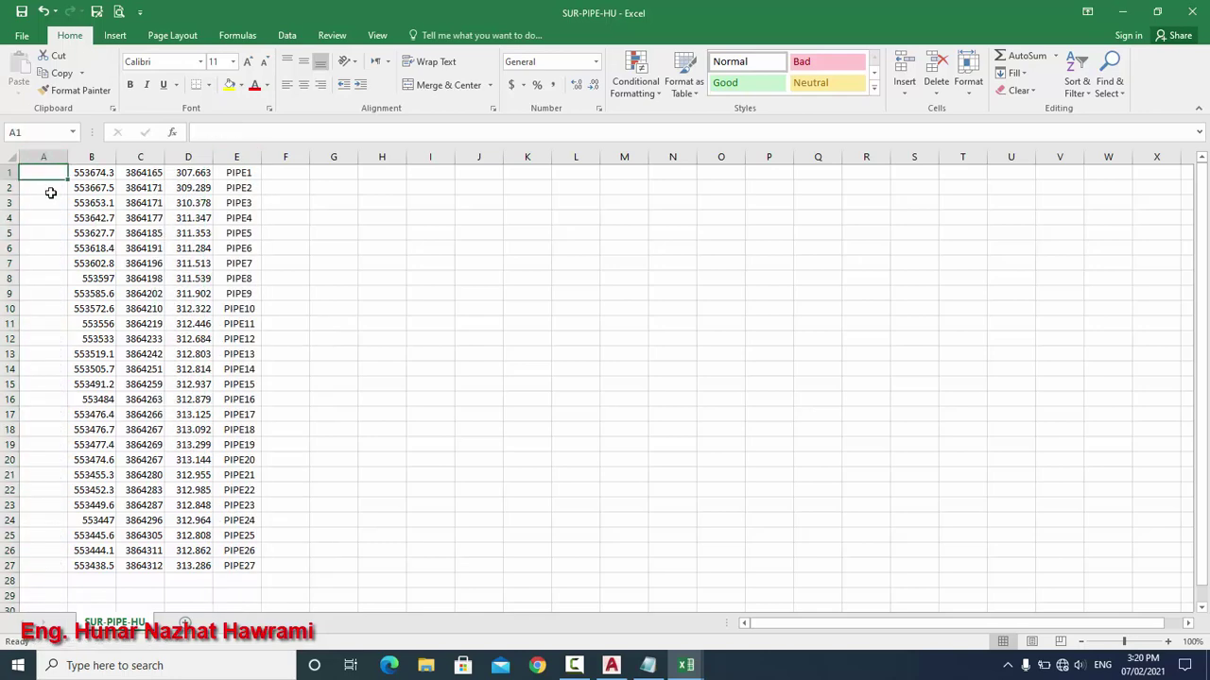
type("1")
key("Return")
type("2")
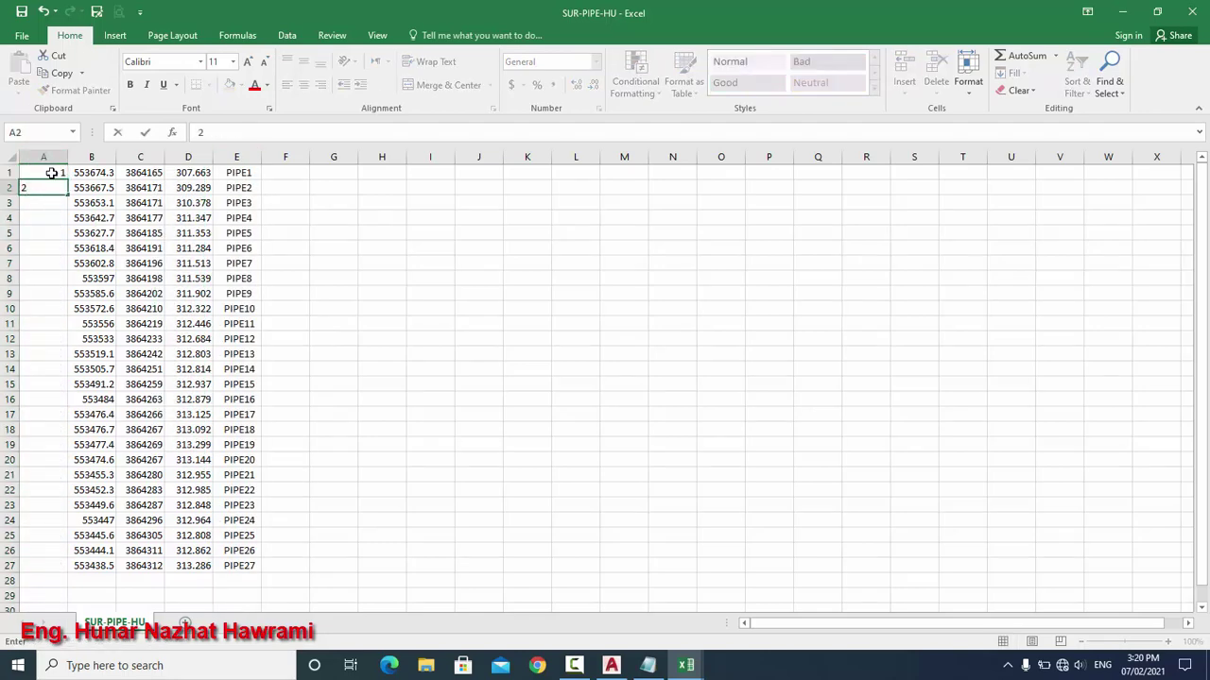
left_click_drag(52, 173, 57, 199)
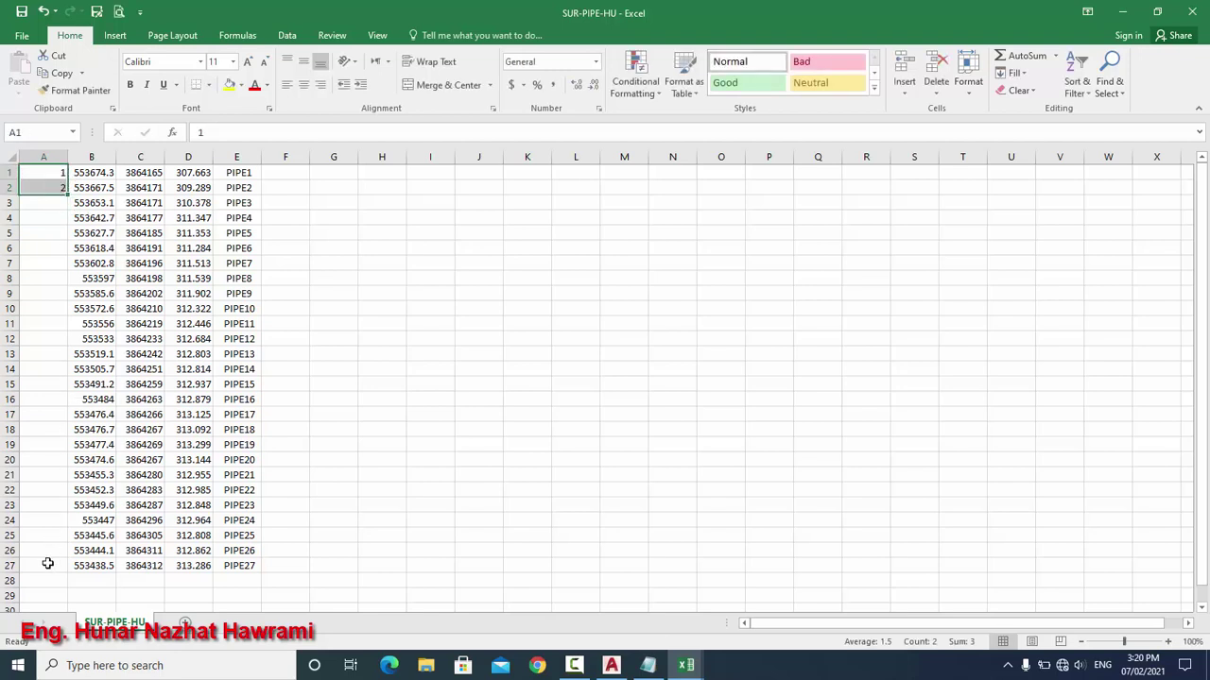
double_click(64, 195)
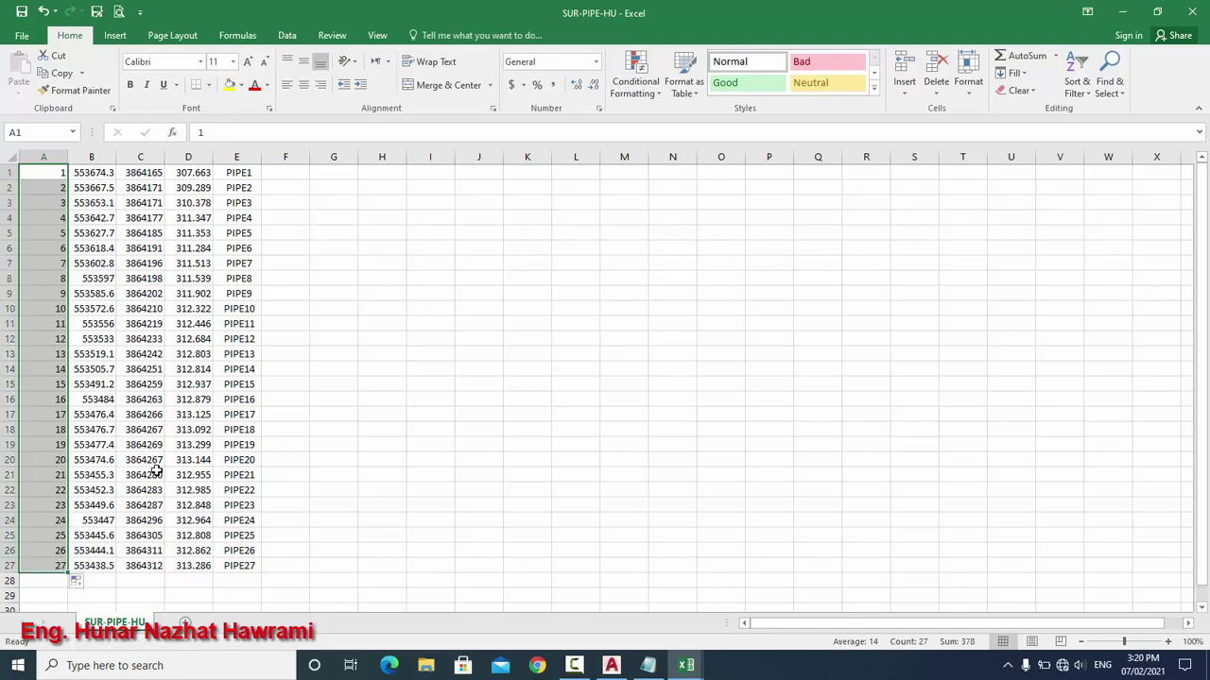
Step: Save the sheet to the Desktop as the tab-delimited text file SUR-PIPE-HUnar, keeping that format
left_click(468, 381)
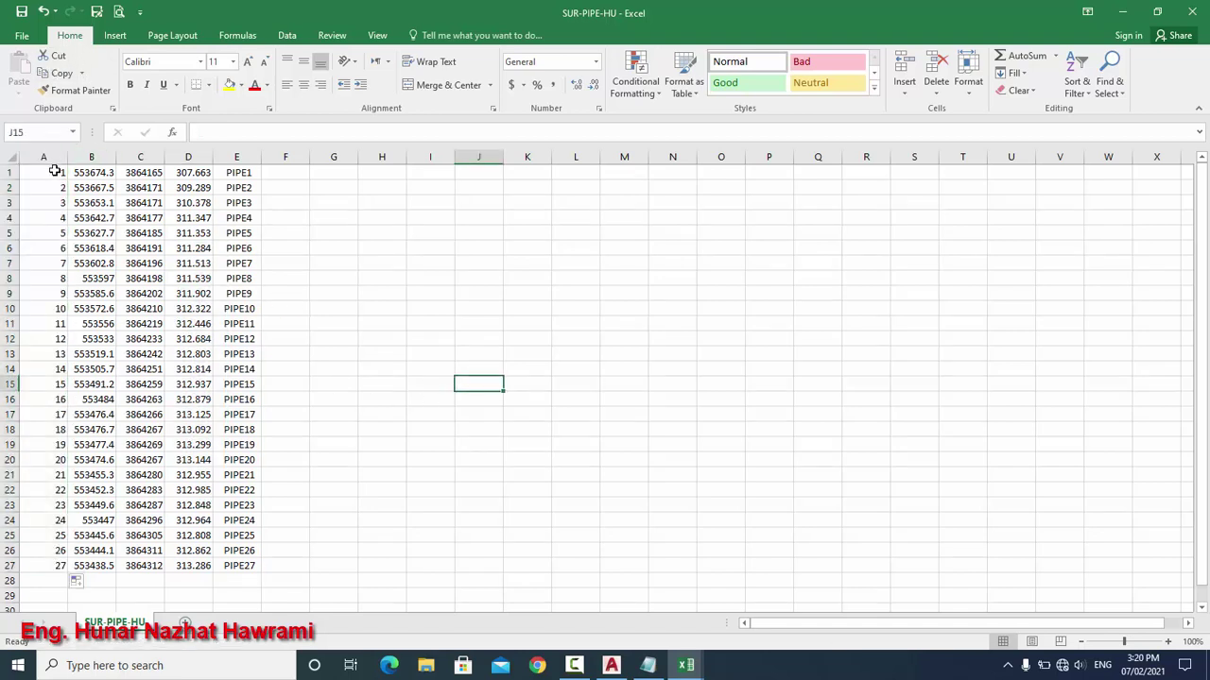
left_click(21, 36)
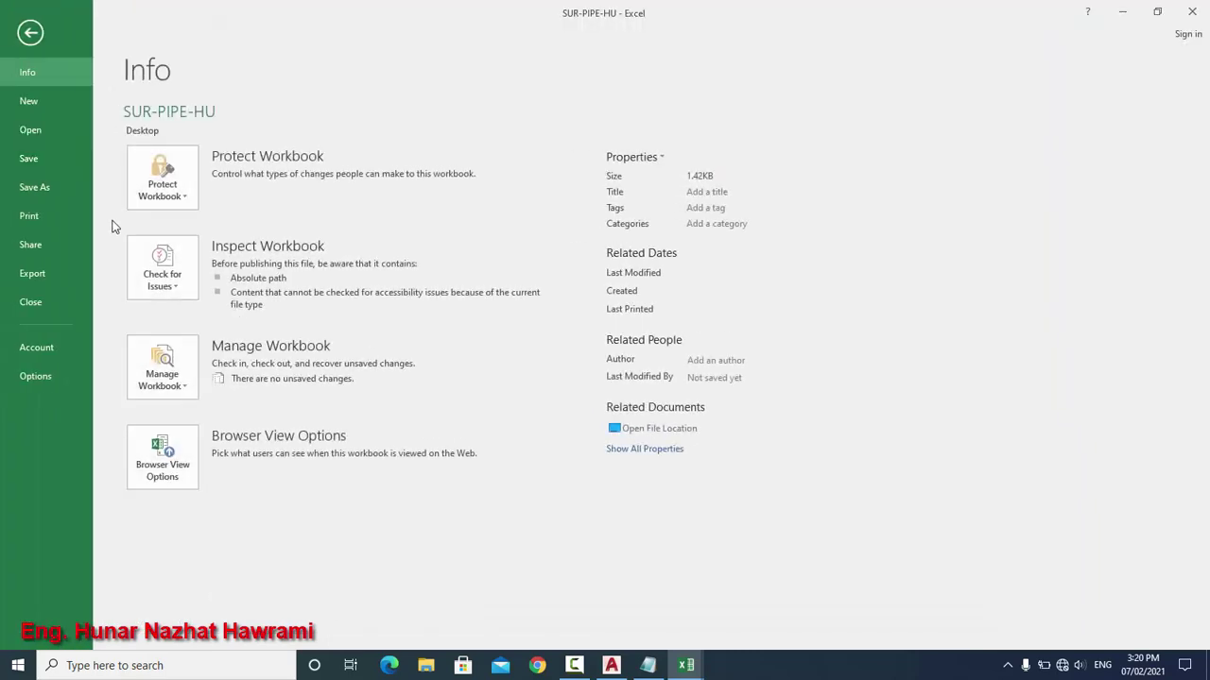
left_click(47, 190)
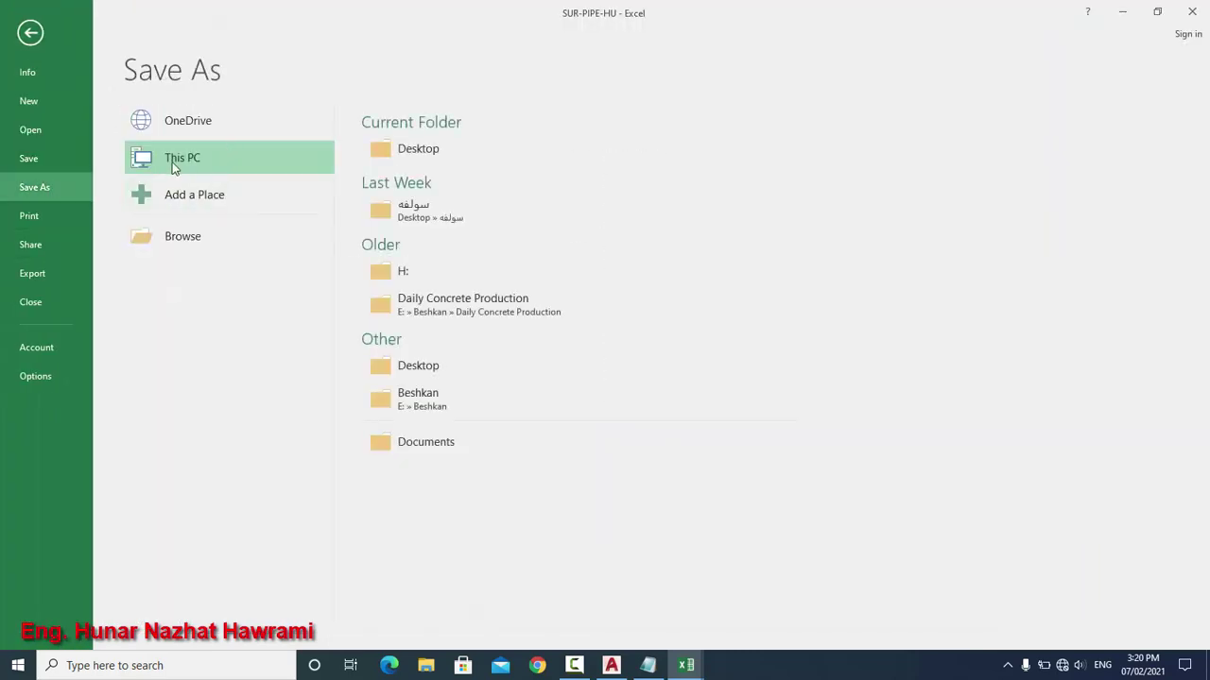
left_click(375, 163)
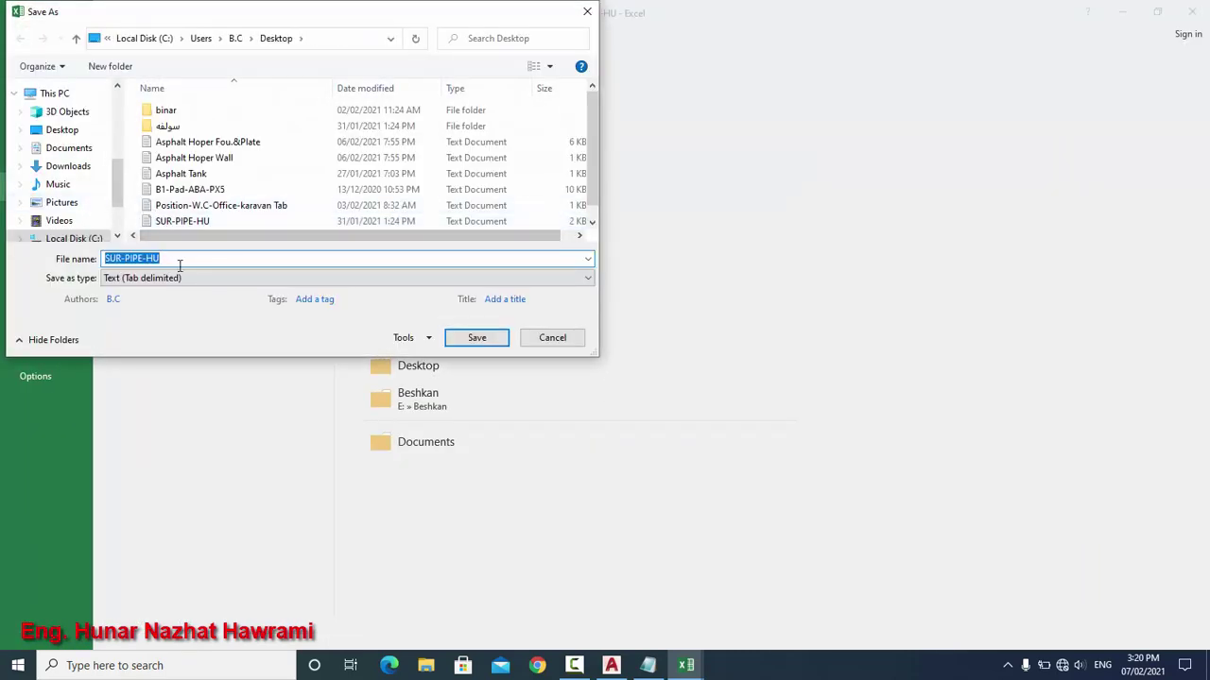
left_click(192, 259)
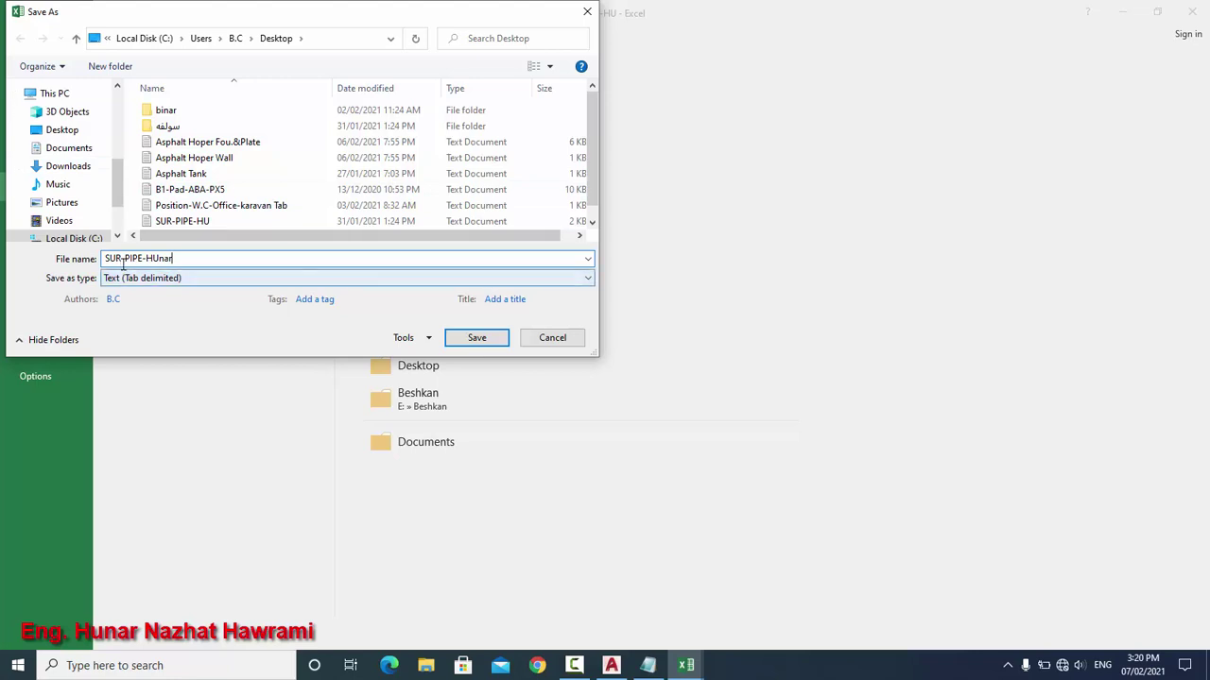
left_click(152, 279)
left_click(165, 278)
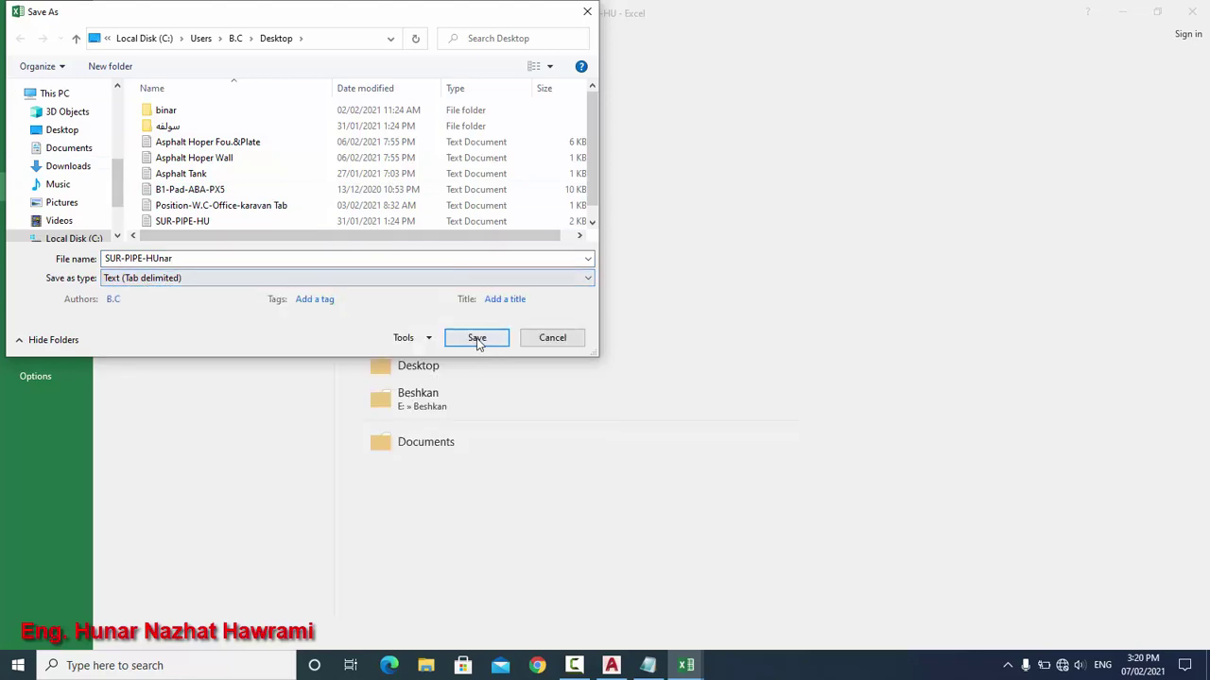
left_click(478, 338)
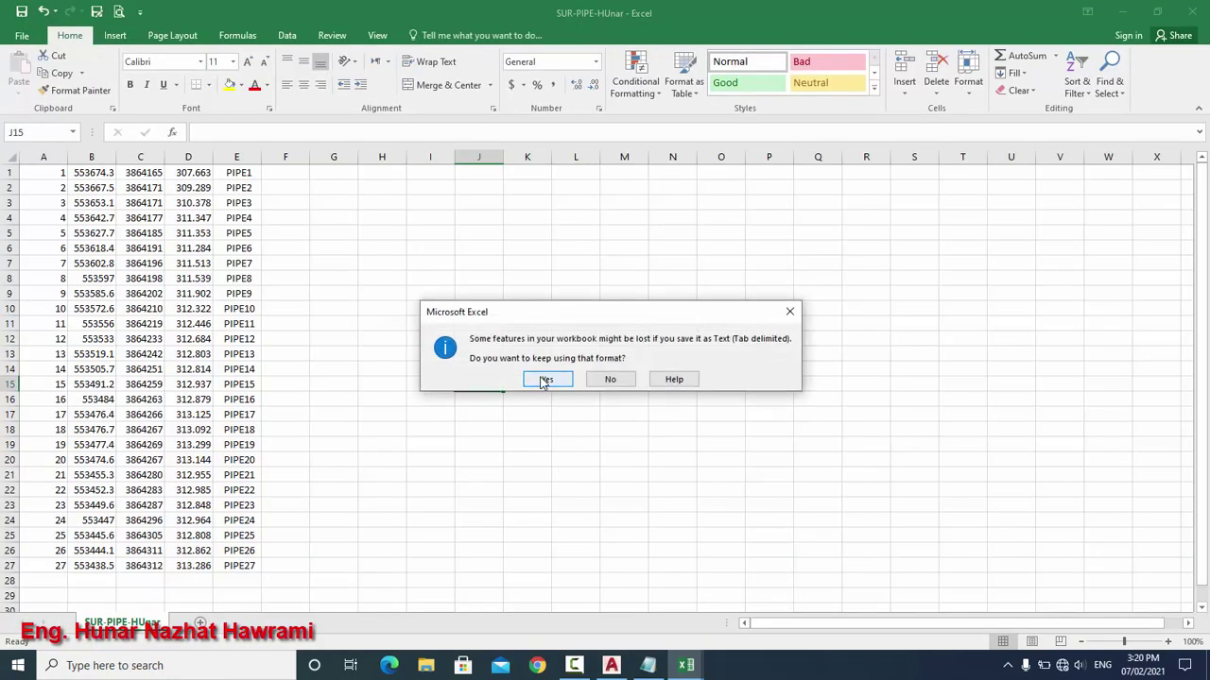
left_click(546, 378)
Step: Close the SUR-PIPE-HUnar workbook without saving again and close the blank Excel worksheet too
left_click(1191, 19)
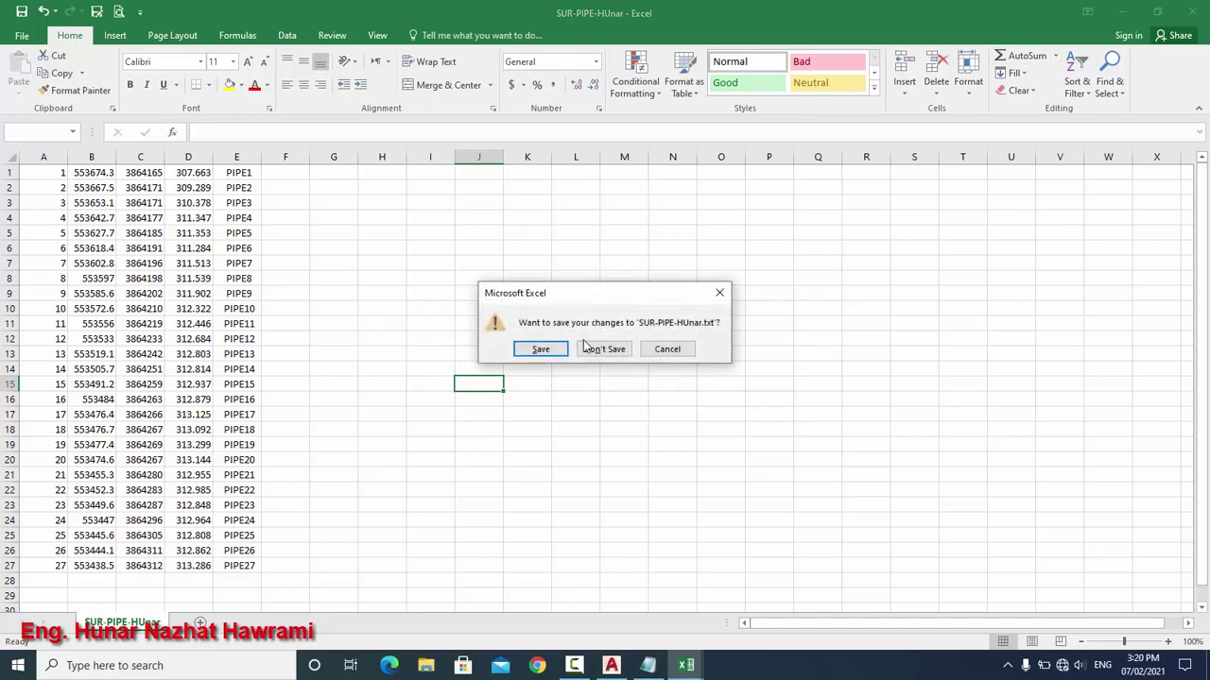
left_click(591, 345)
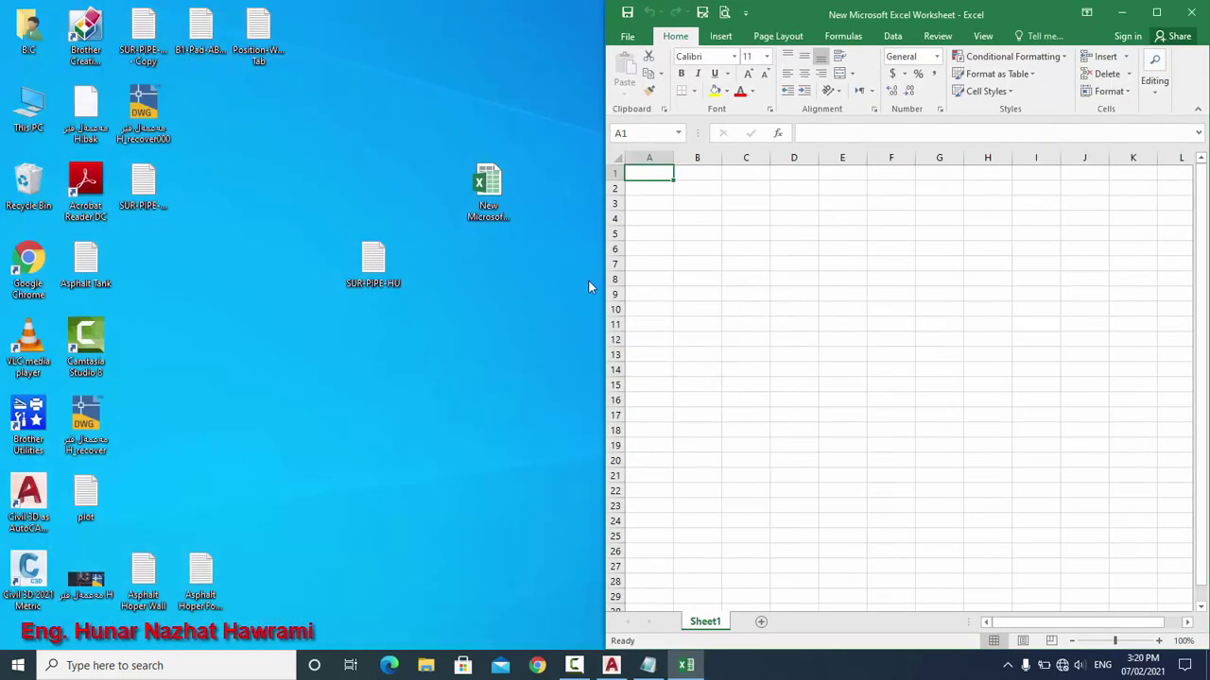
left_click(1191, 13)
Step: Open the desktop text files SUR-PIPE-HUnar and SUR-PIPE-HU side by side, compare their point layouts, and close them
double_click(161, 189)
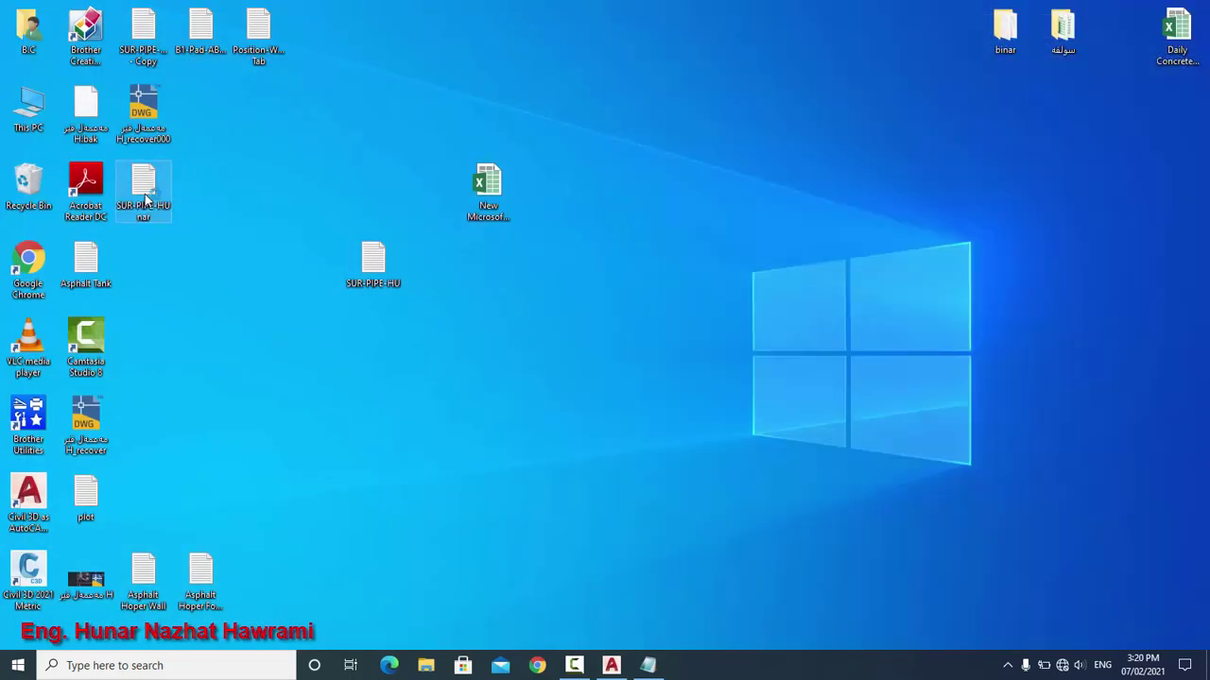
left_click_drag(468, 58, 1209, 133)
key("Escape")
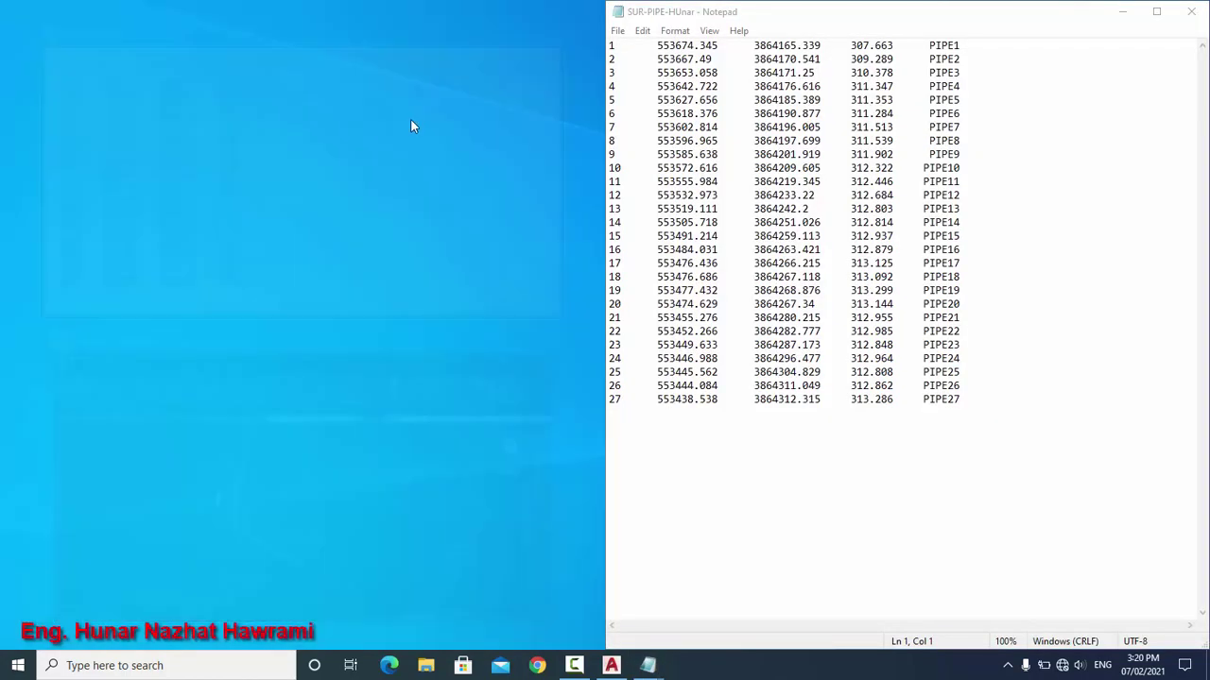
double_click(389, 276)
left_click_drag(473, 53, 1, 237)
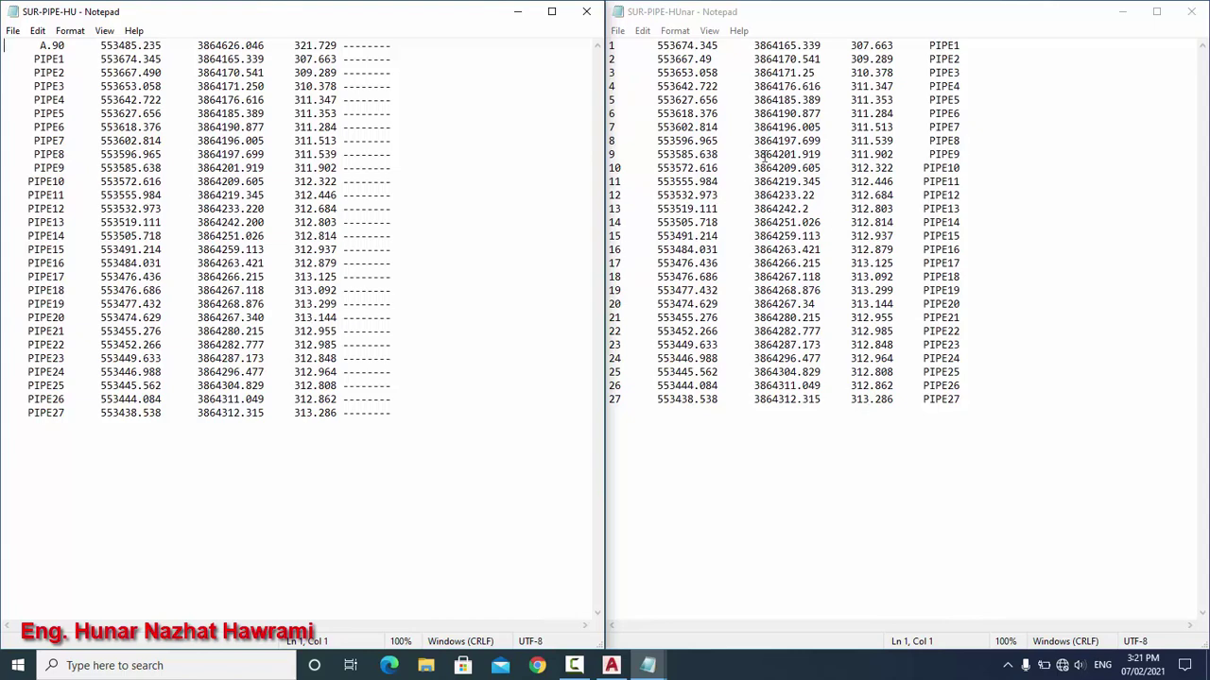
left_click(588, 11)
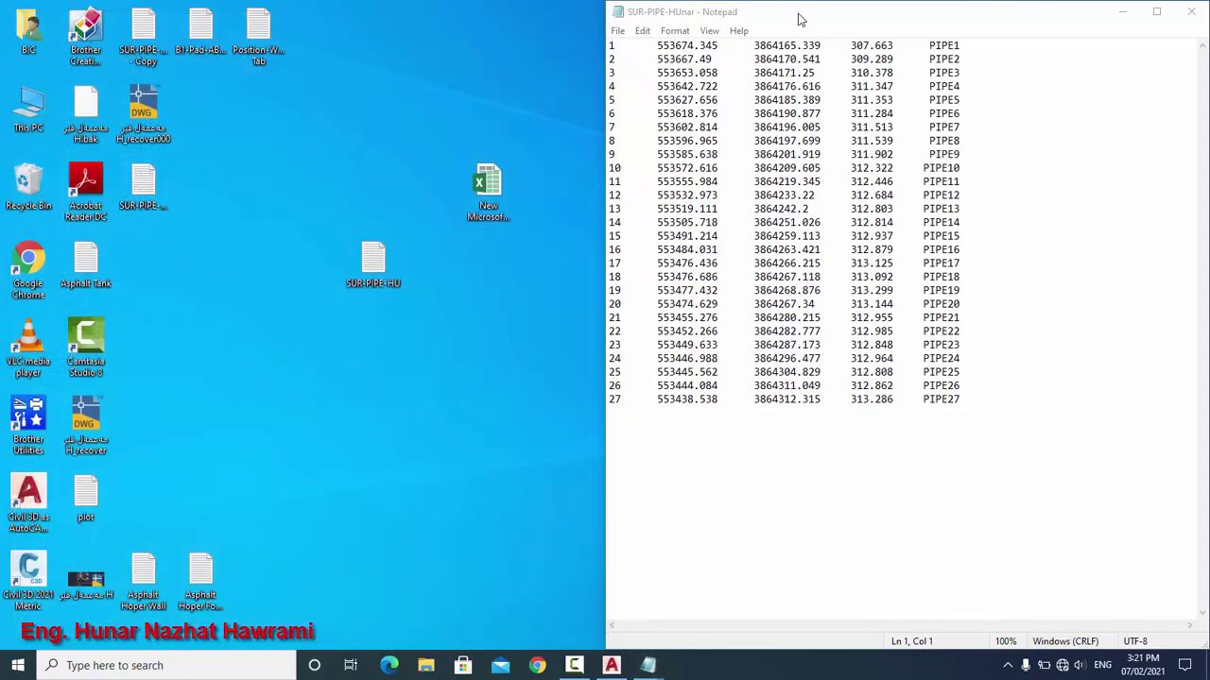
left_click_drag(800, 11, 628, 7)
left_click(1007, 11)
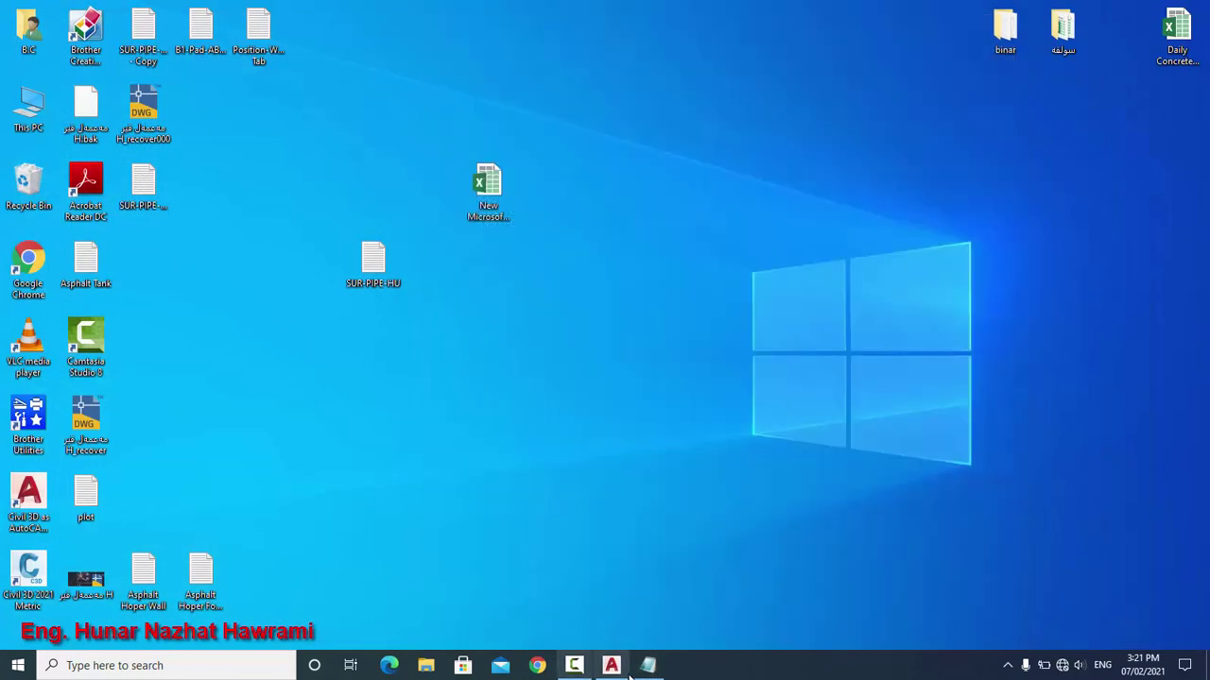
Step: Switch to Civil 3D and load SUR-PIPE-HUnar from the Desktop as the source file for importing points
left_click(611, 665)
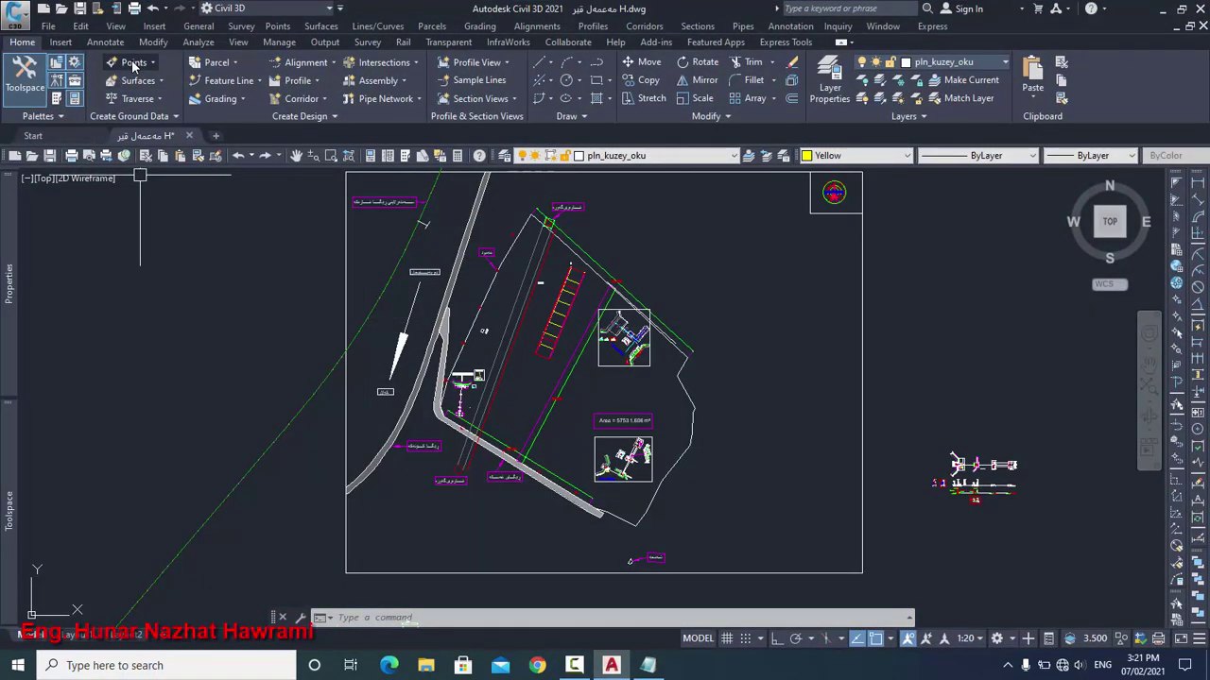
left_click(133, 65)
left_click(162, 83)
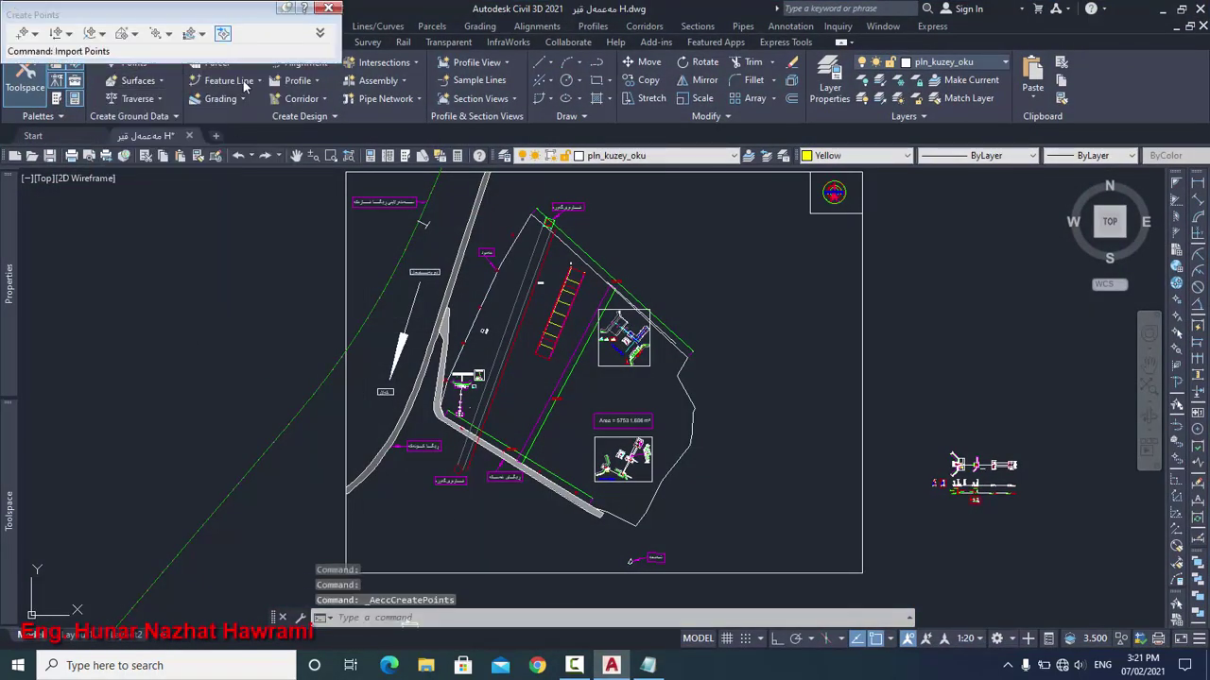
left_click(303, 50)
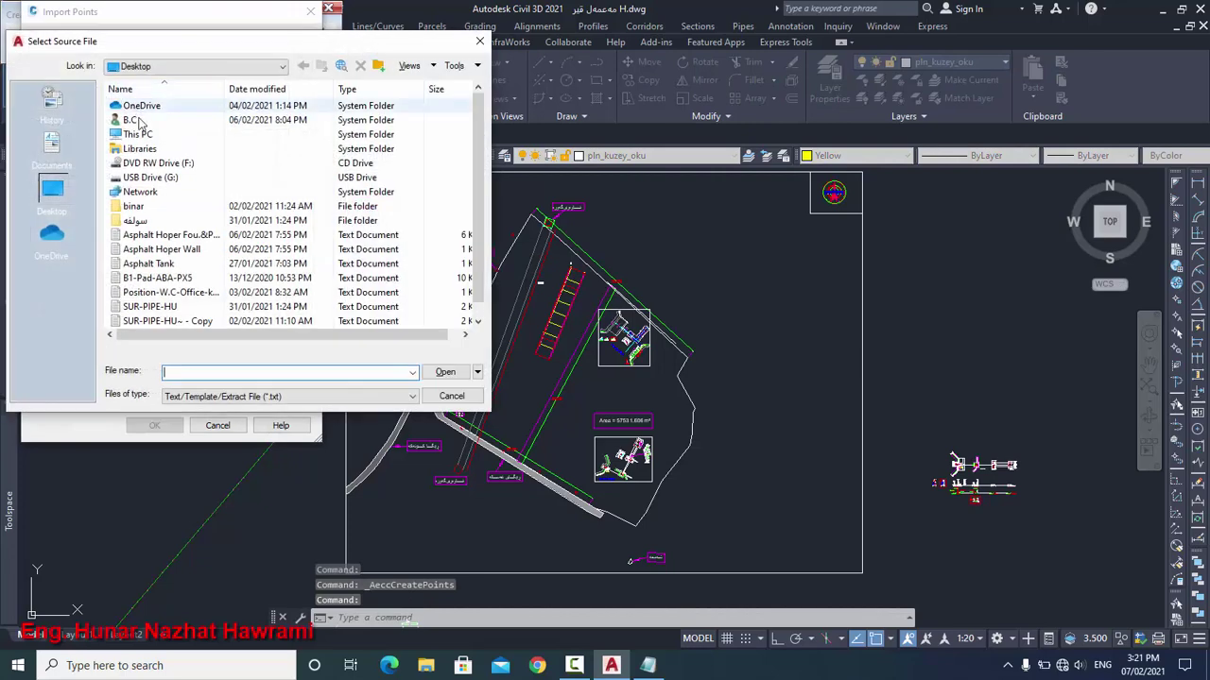
scroll(157, 284, "down", 1)
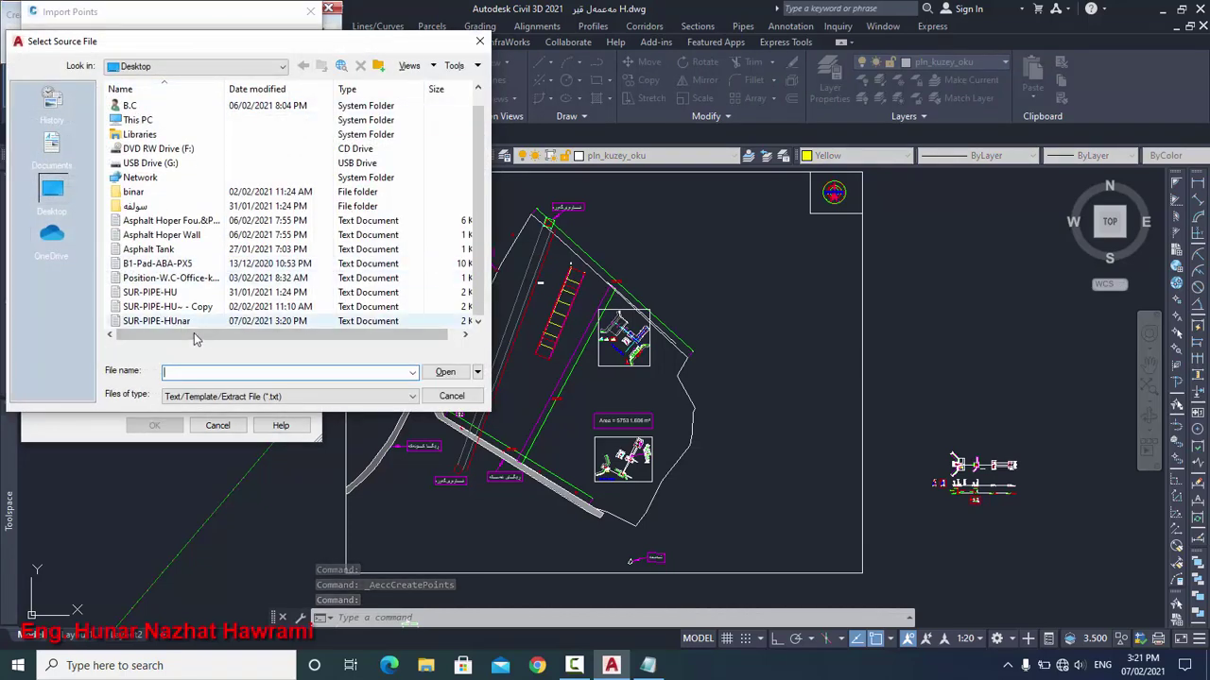
left_click(158, 321)
left_click(445, 373)
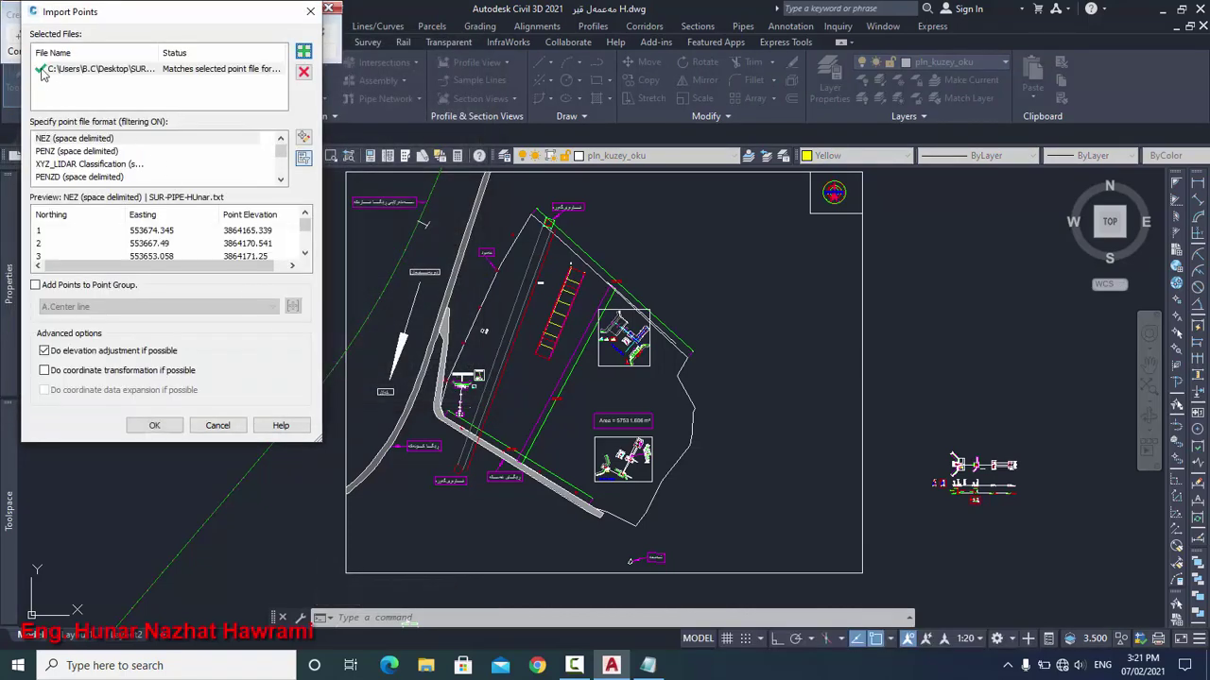
Step: Import the points in PENZD (space delimited) format, using the next point number for all duplicates
left_click(76, 177)
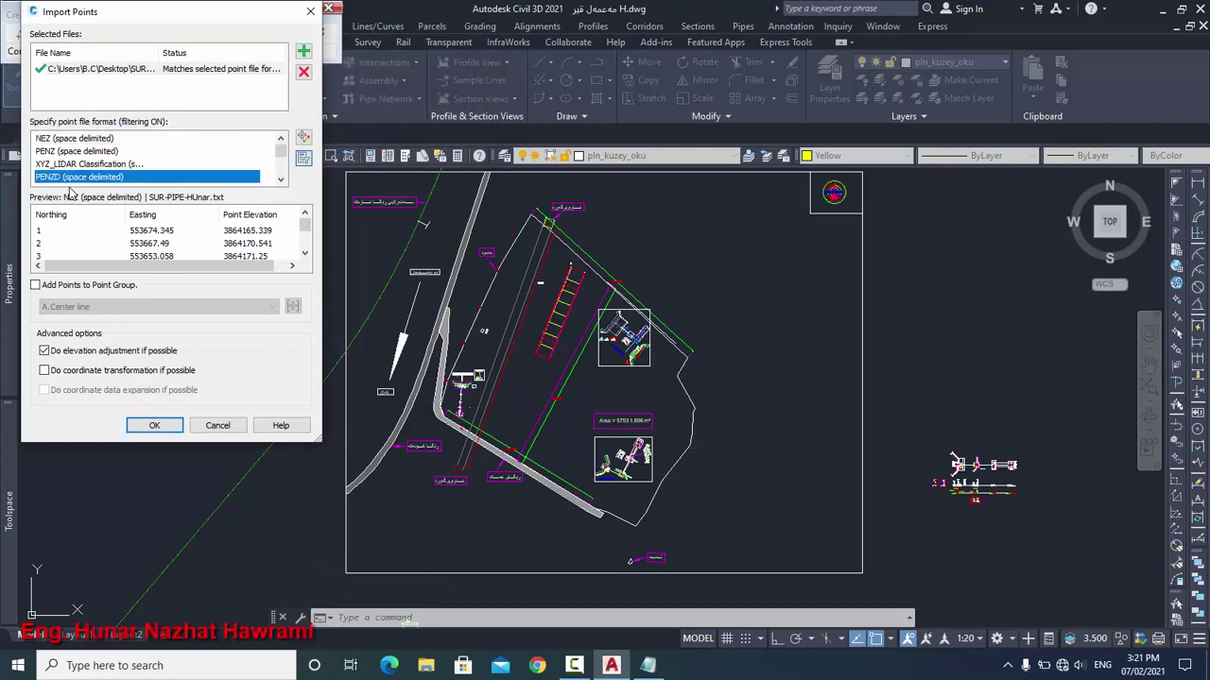
left_click(154, 426)
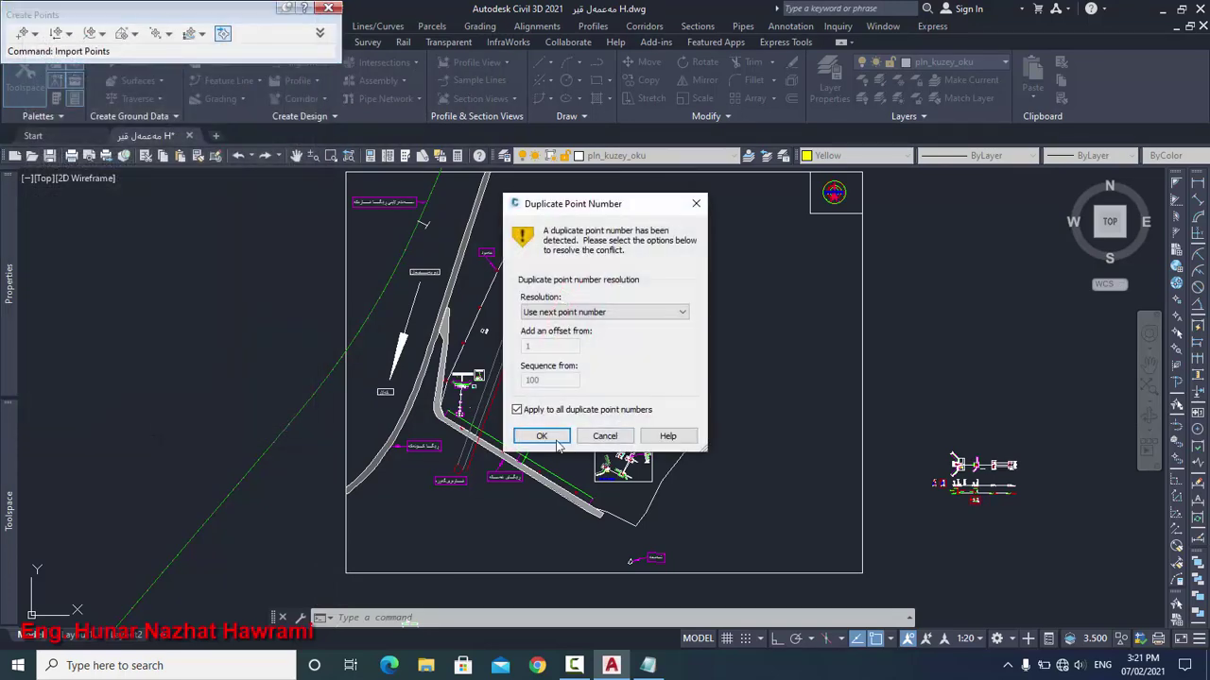
left_click(542, 436)
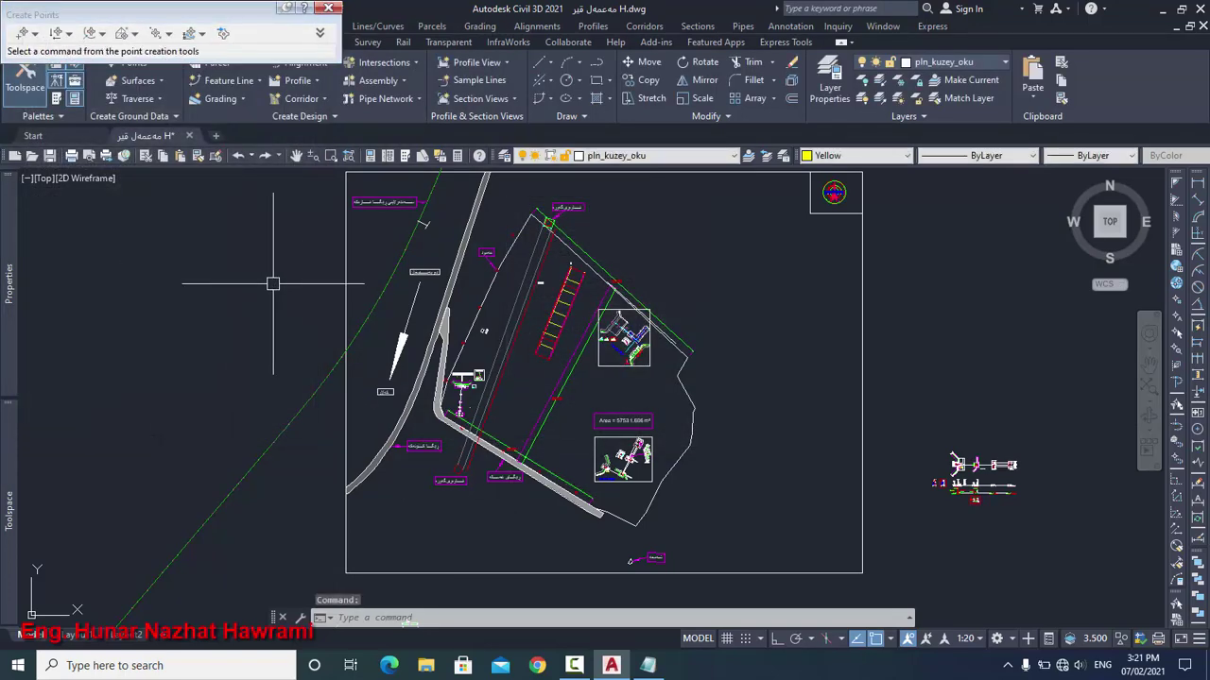
Step: Set the point label style of the _All Points group to Description Only and apply it
mouse_move(8, 510)
scroll(132, 453, "down", 5)
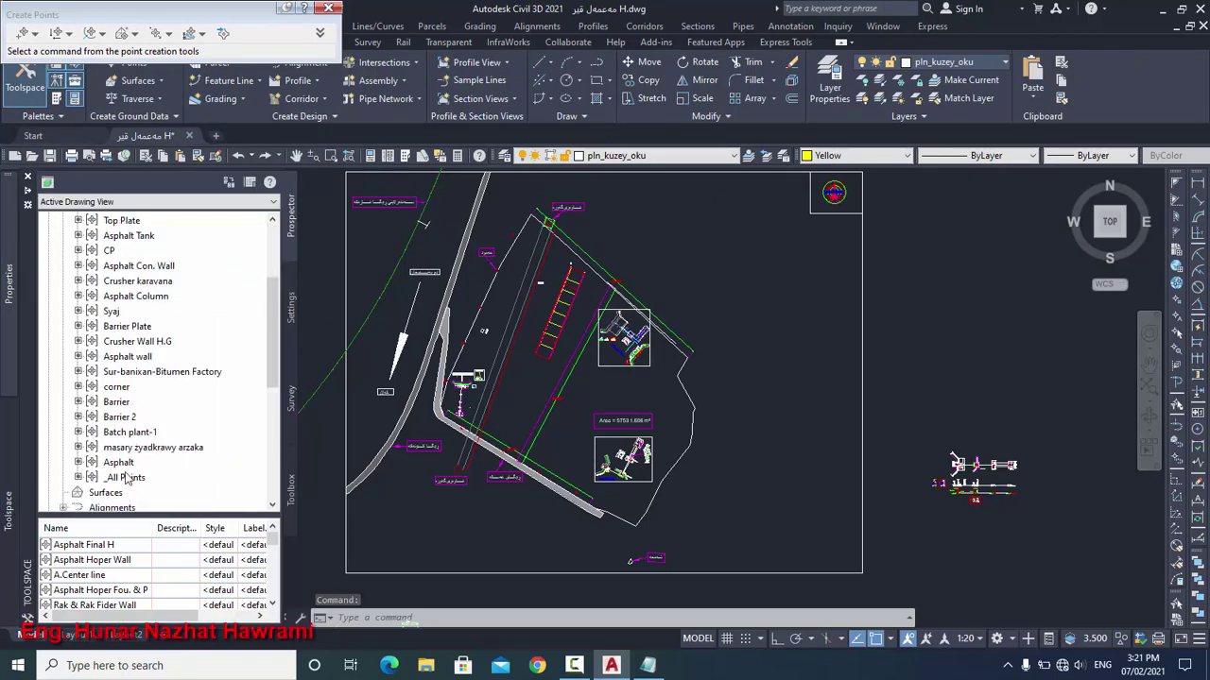
left_click(124, 478)
right_click(131, 477)
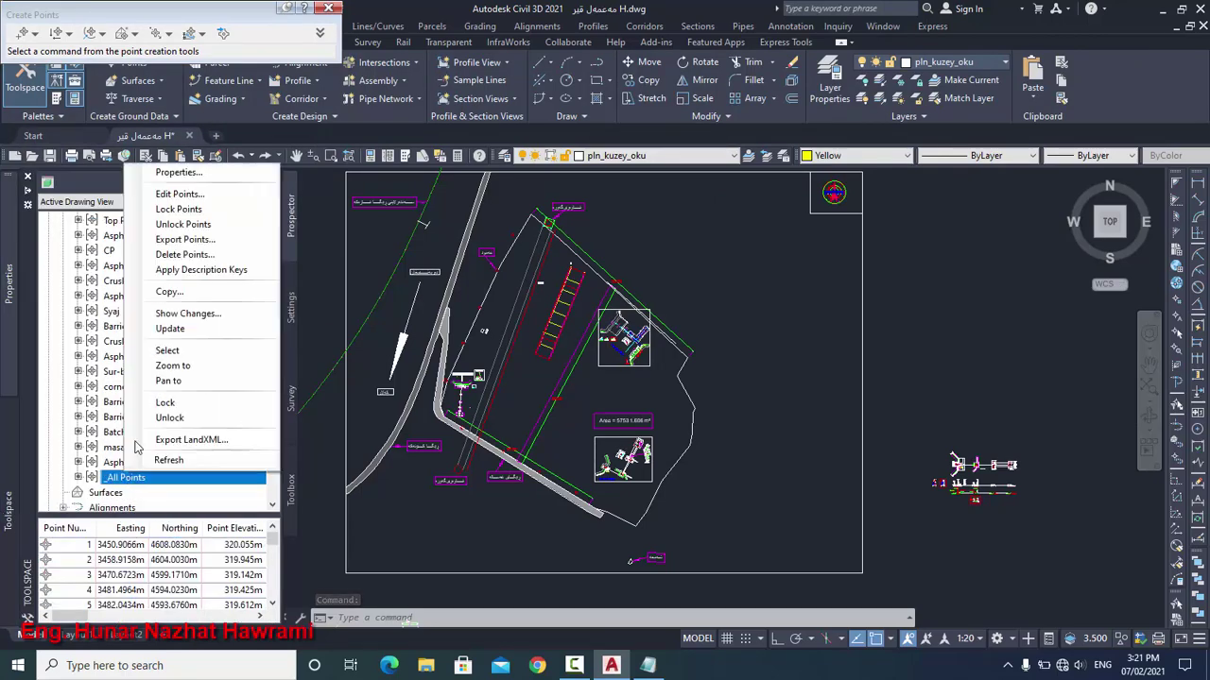
left_click(199, 176)
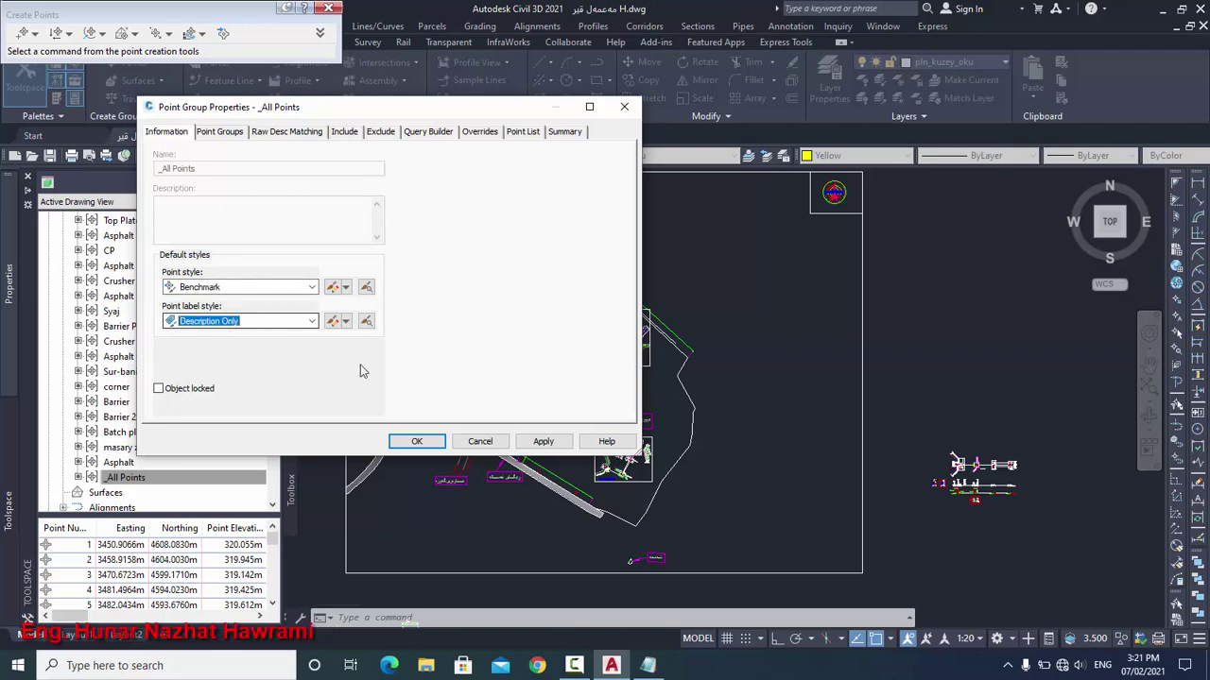
left_click(543, 441)
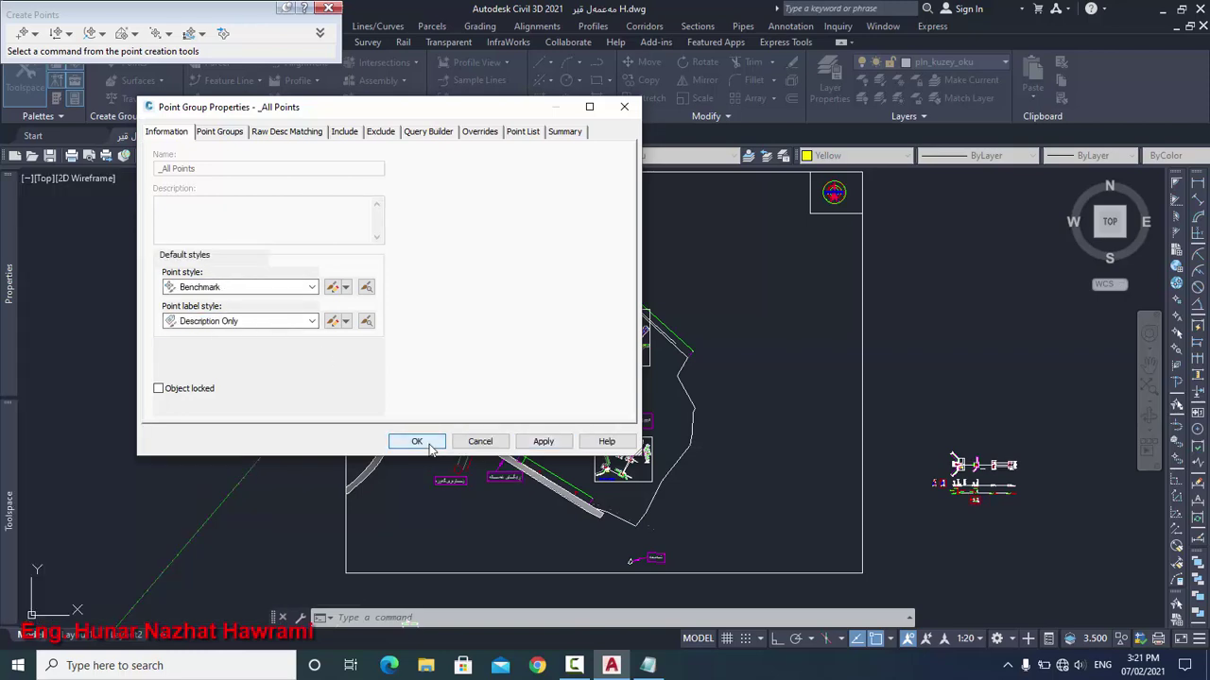
left_click(417, 442)
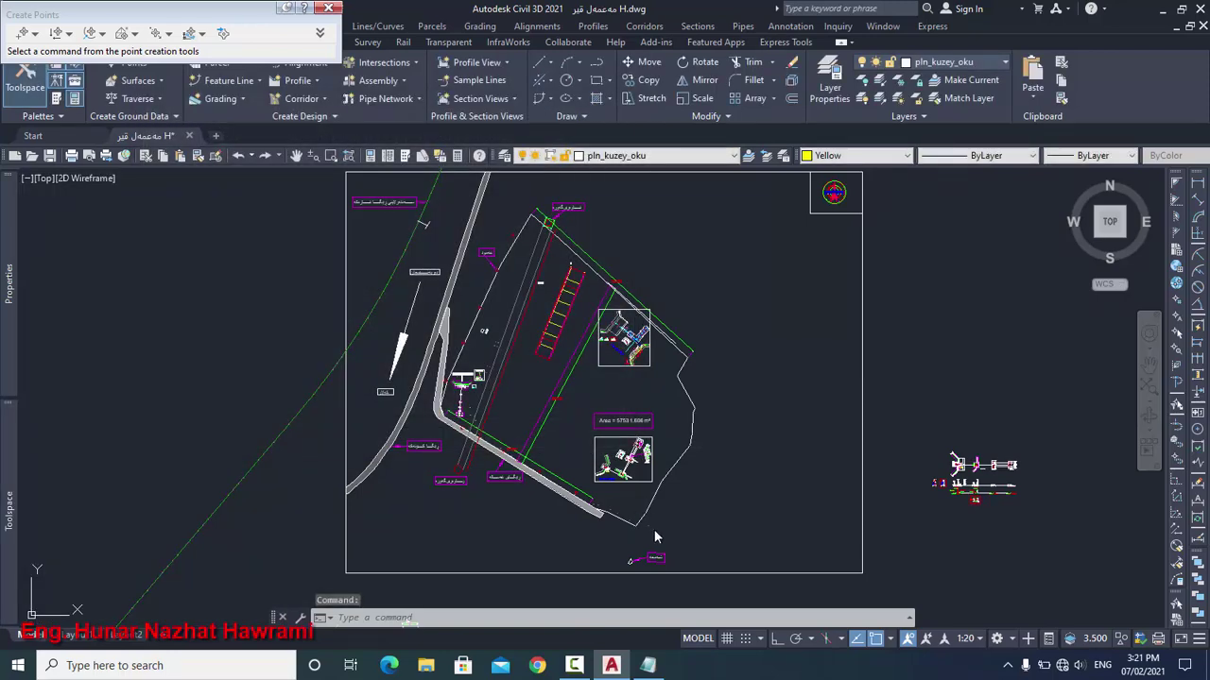
Step: Set the annotation scale to 1:250 and inspect the PIPE point labels near the site's lower boundary
scroll(656, 537, "up", 5)
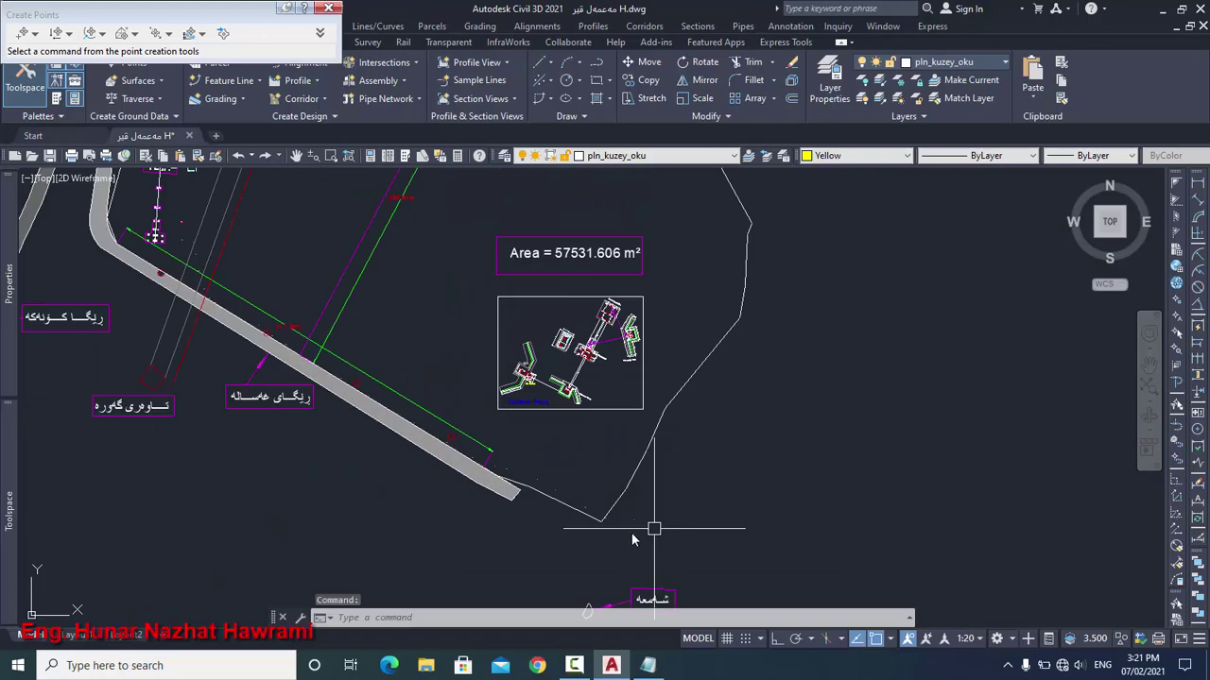
left_click(968, 641)
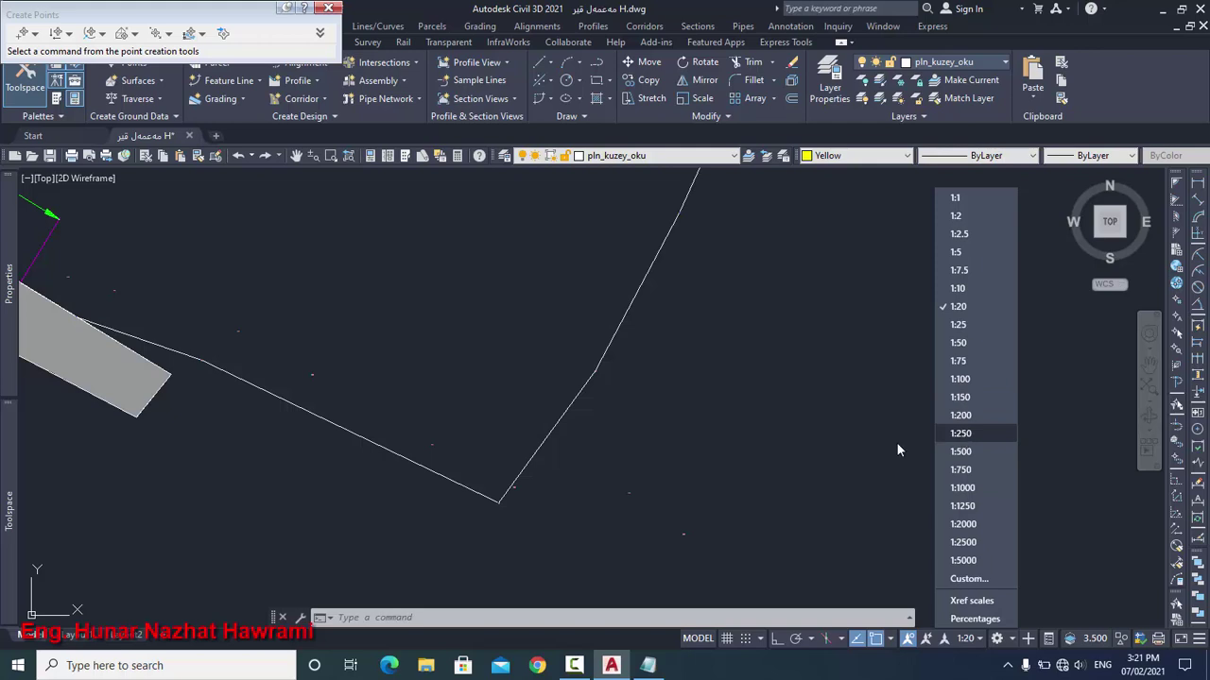
left_click(960, 433)
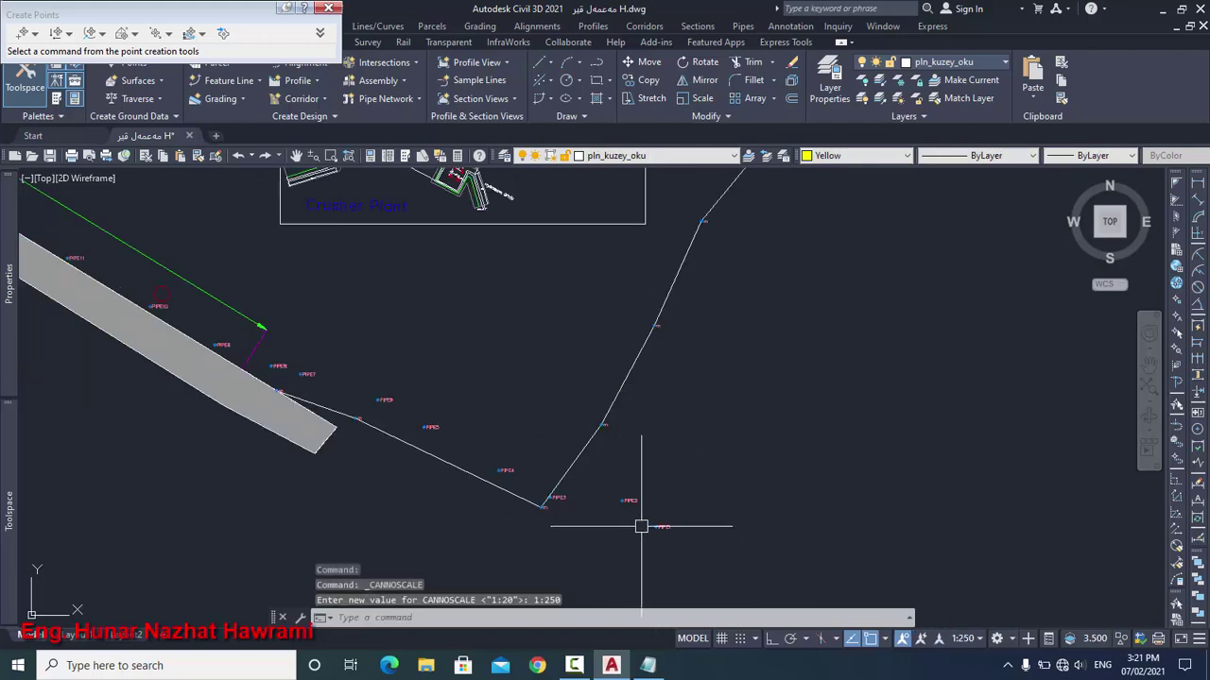
scroll(615, 462, "up", 2)
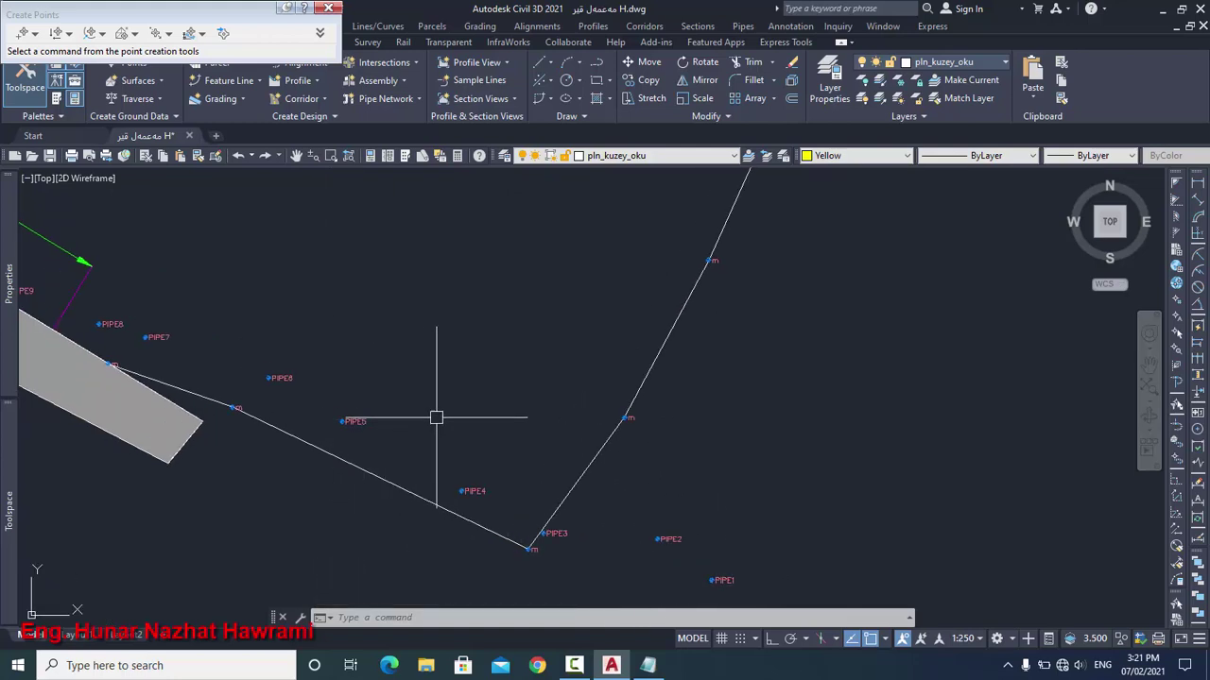
scroll(501, 435, "down", 2)
key("Return")
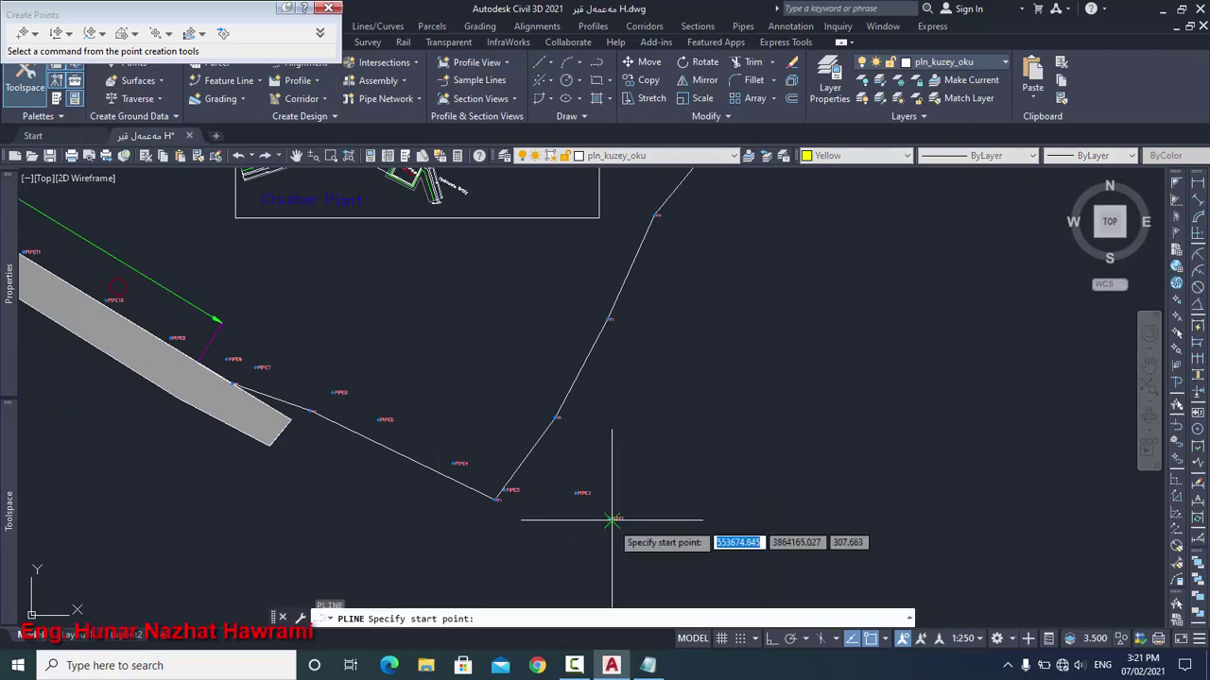
scroll(576, 487, "up", 5)
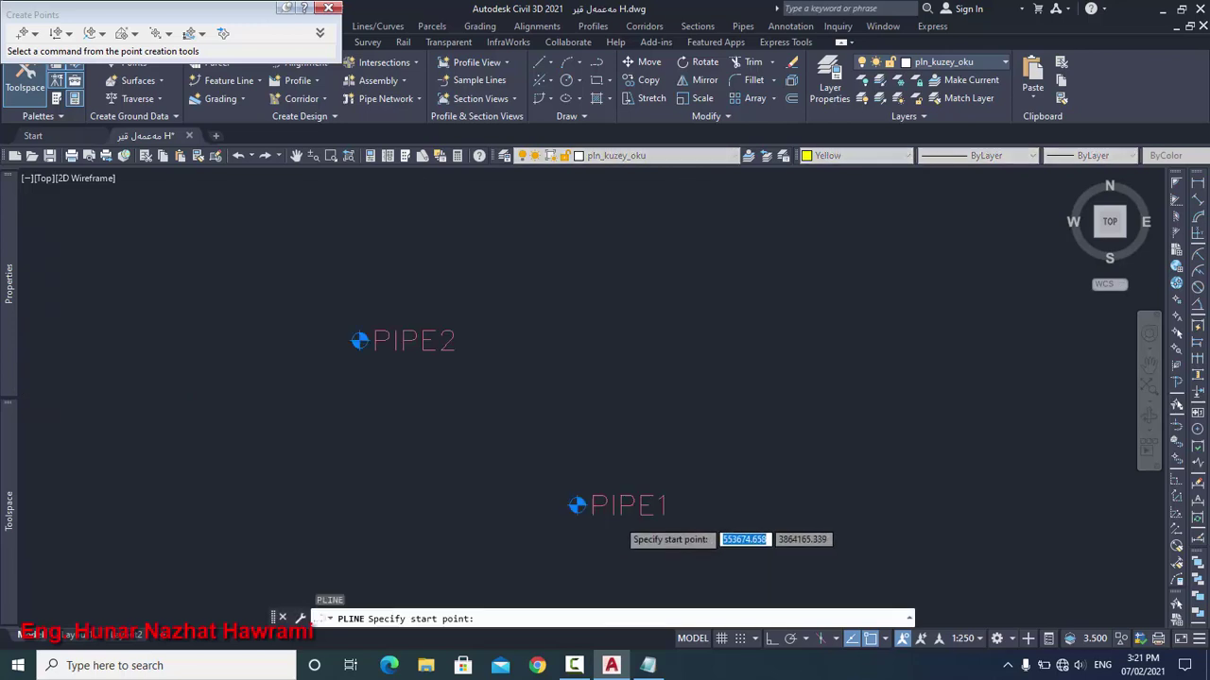
key("Escape")
Step: Set the annotation scale to 1:1000 for the point labels
left_click(964, 639)
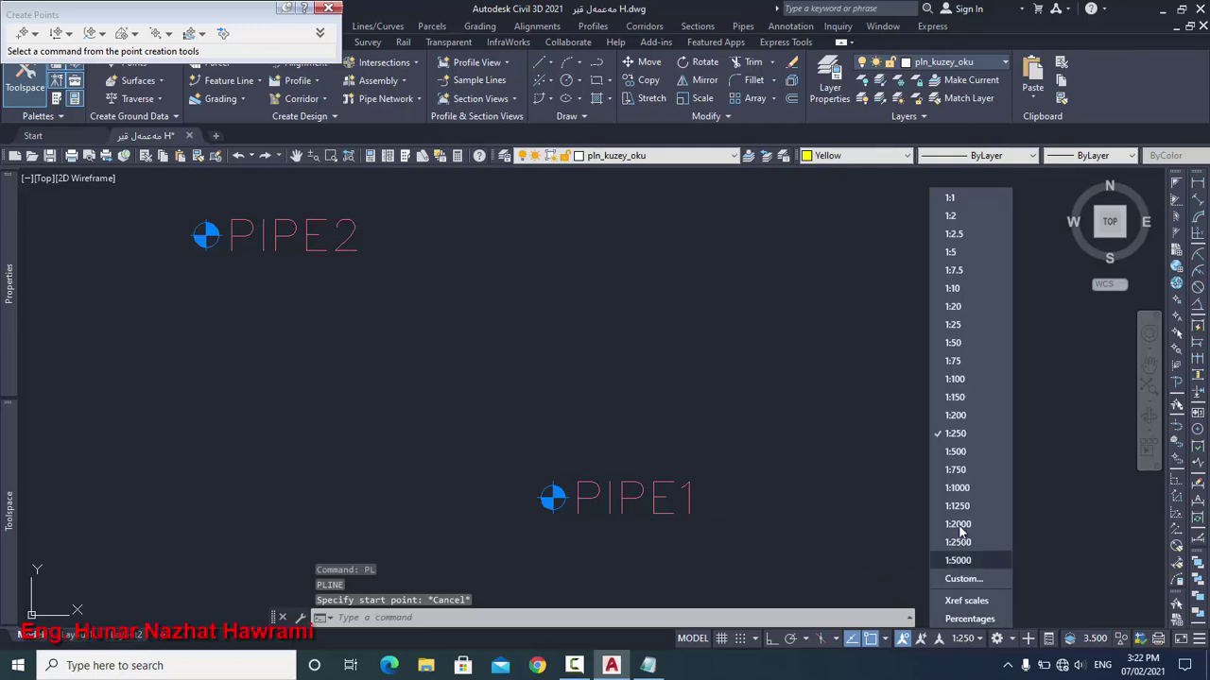
left_click(958, 484)
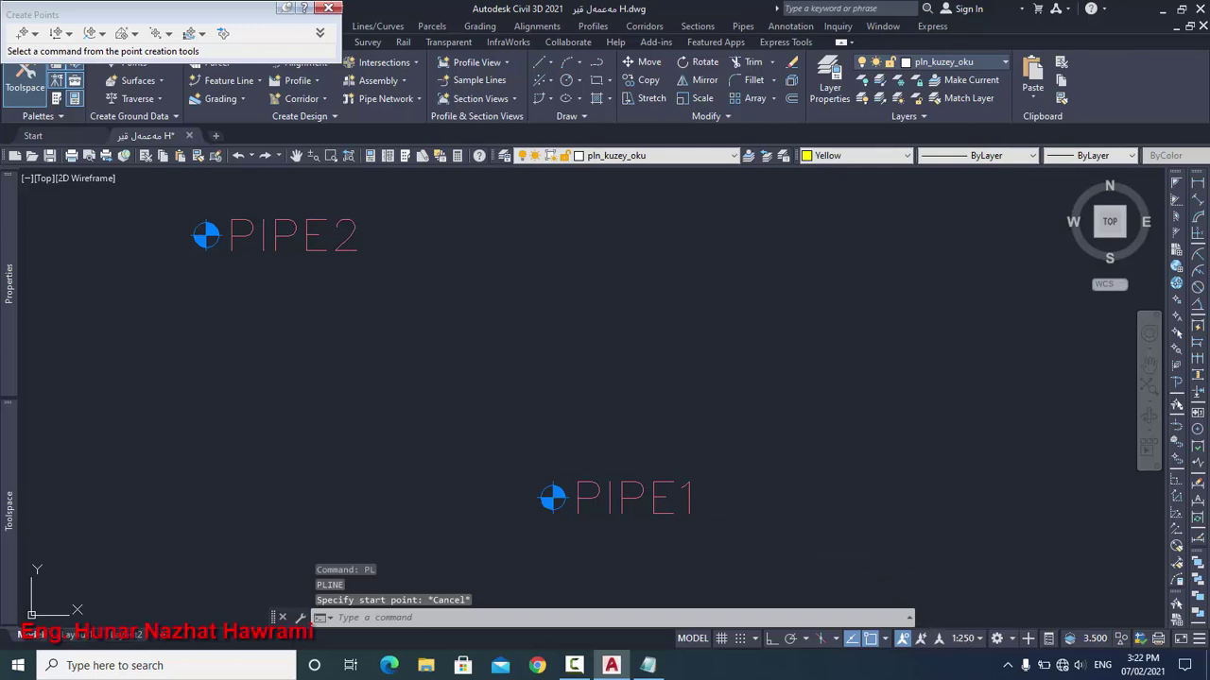
Step: Change the point style of the _All Points group to an X-shaped marker and apply it
mouse_move(12, 477)
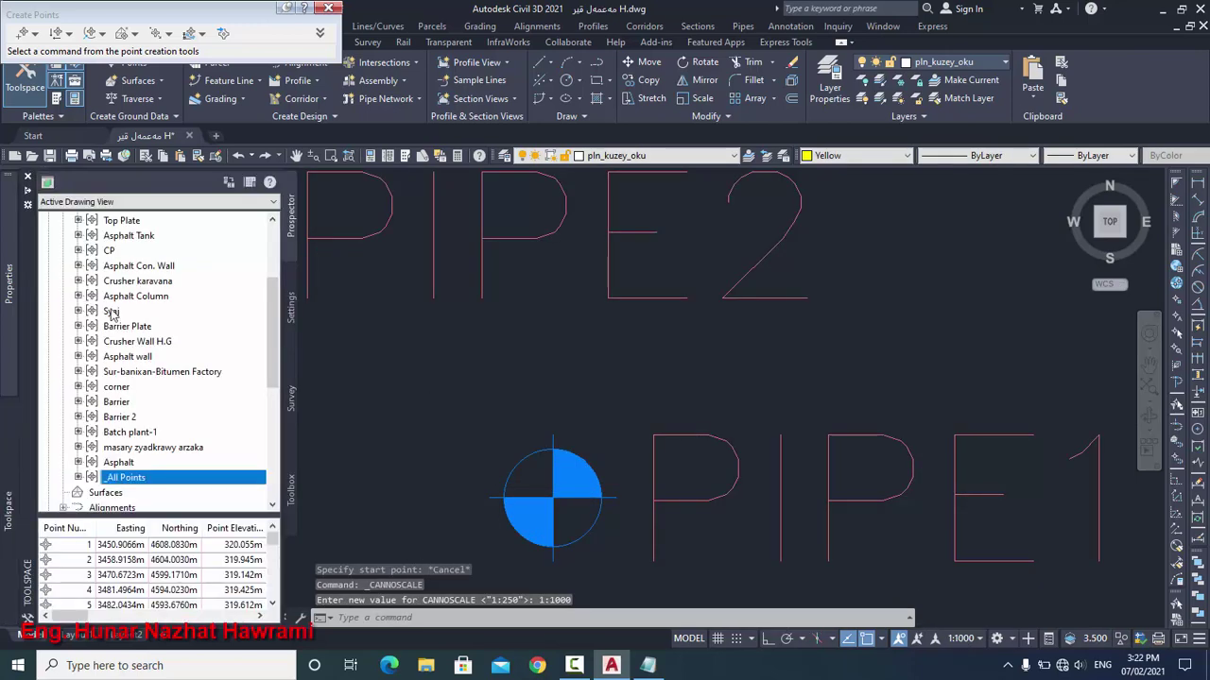
right_click(137, 480)
left_click(201, 202)
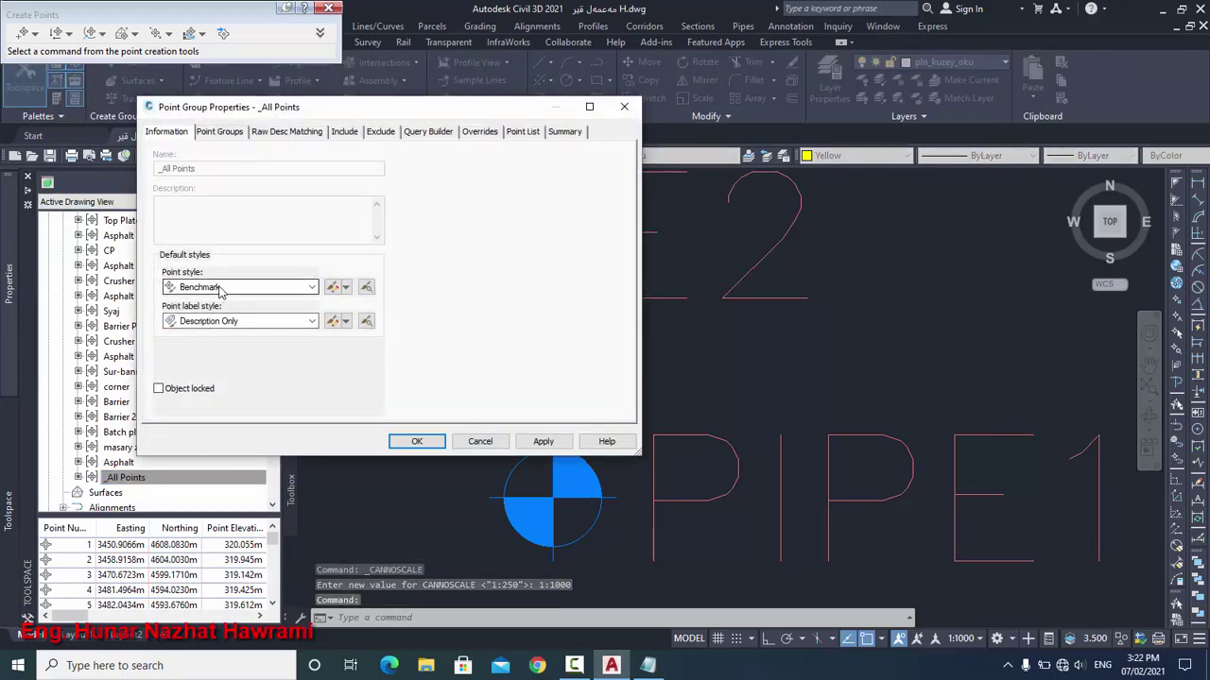
left_click(414, 442)
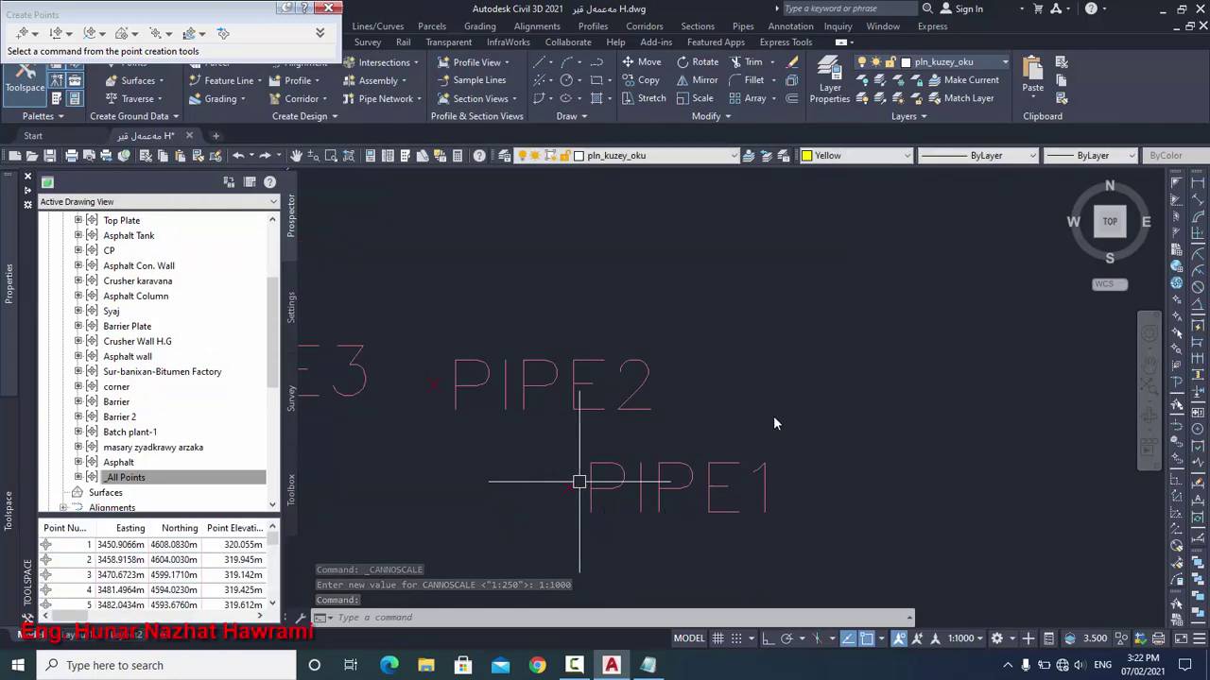
Step: Draw the pipe route as polylines through the survey points in order, from PIPE1 to PIPE27
scroll(747, 392, "down", 3)
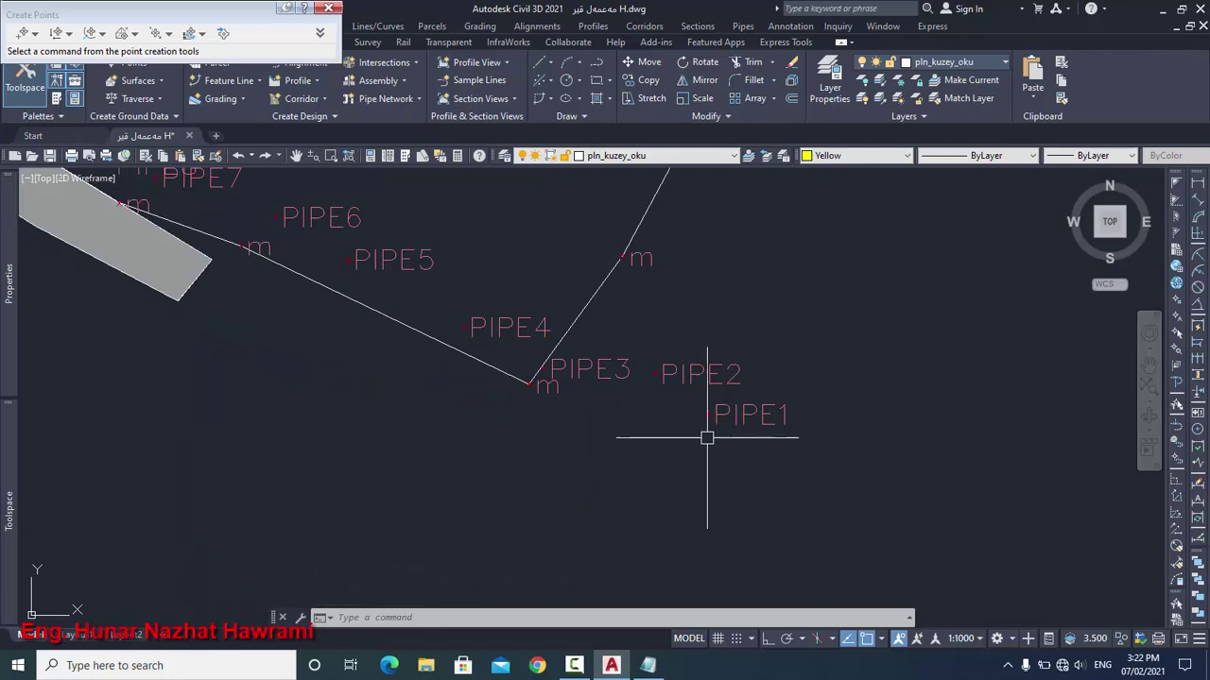
scroll(824, 457, "up", 2)
type("p")
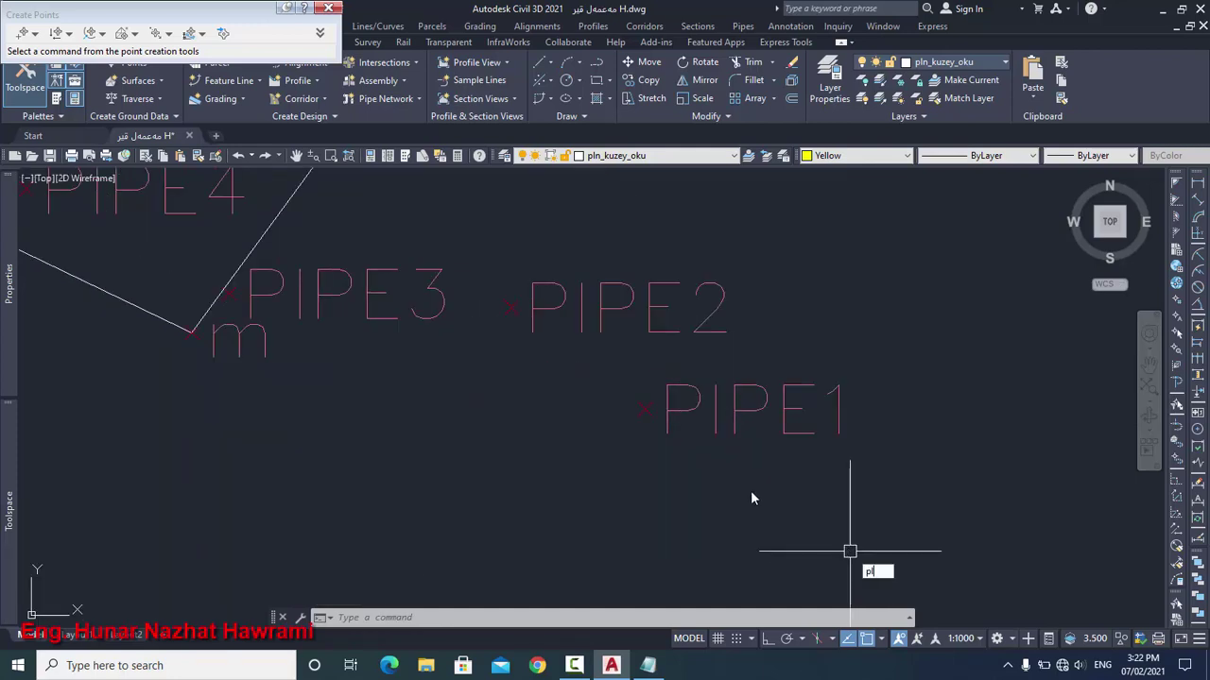
type("l")
key("Return")
left_click(643, 408)
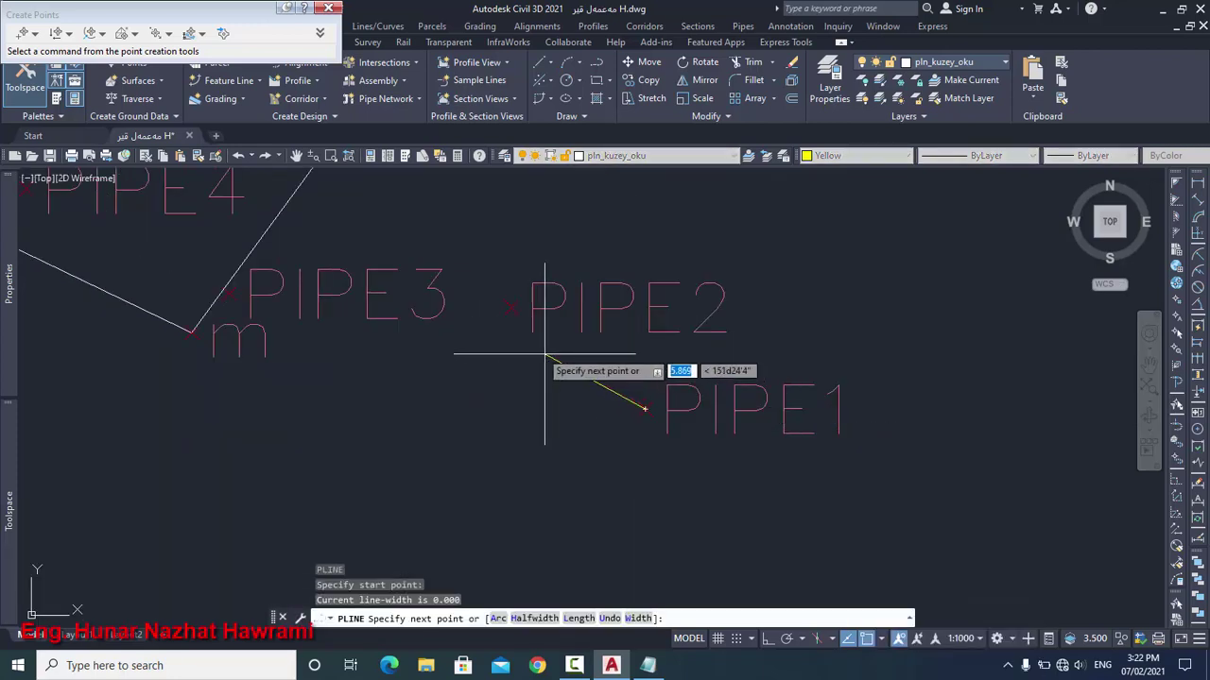
left_click(512, 307)
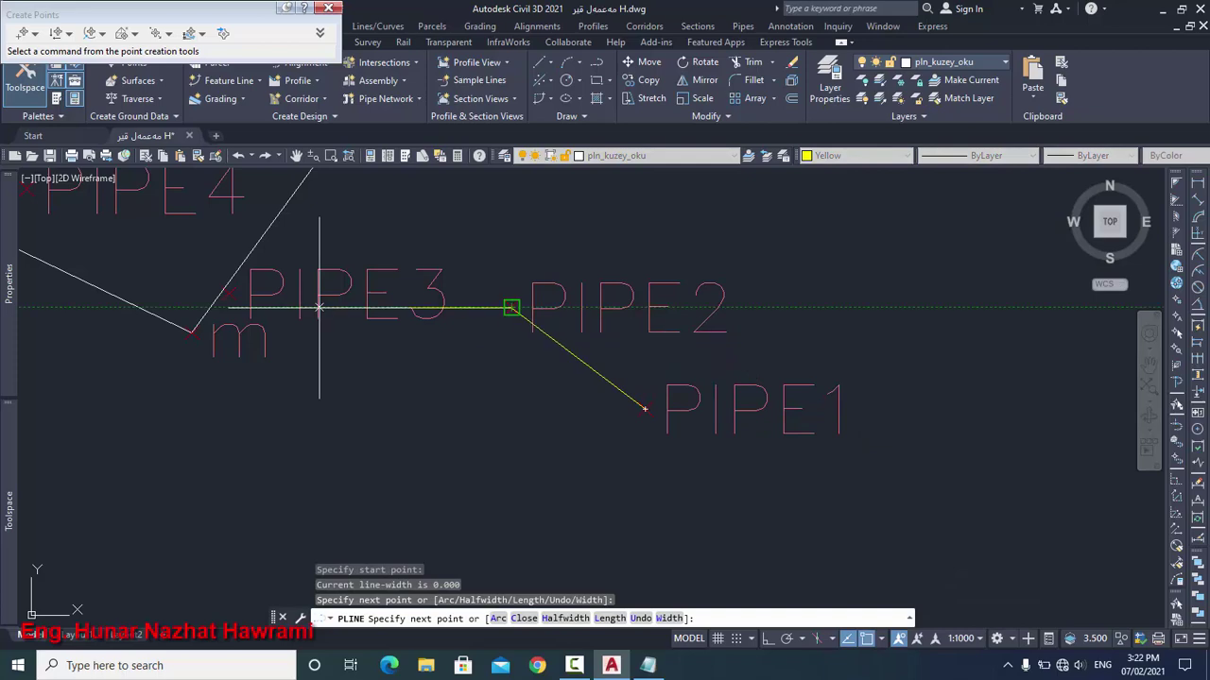
left_click(228, 294)
middle_click_drag(228, 294, 434, 454)
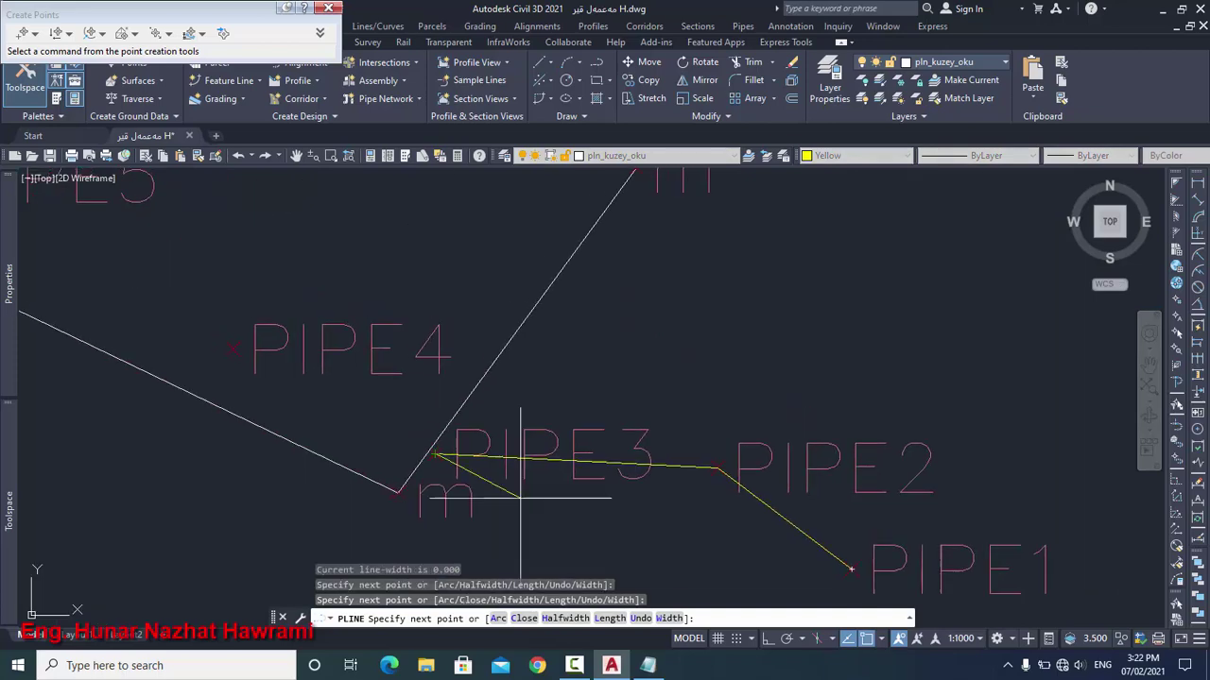
left_click(227, 354)
scroll(231, 368, "down", 6)
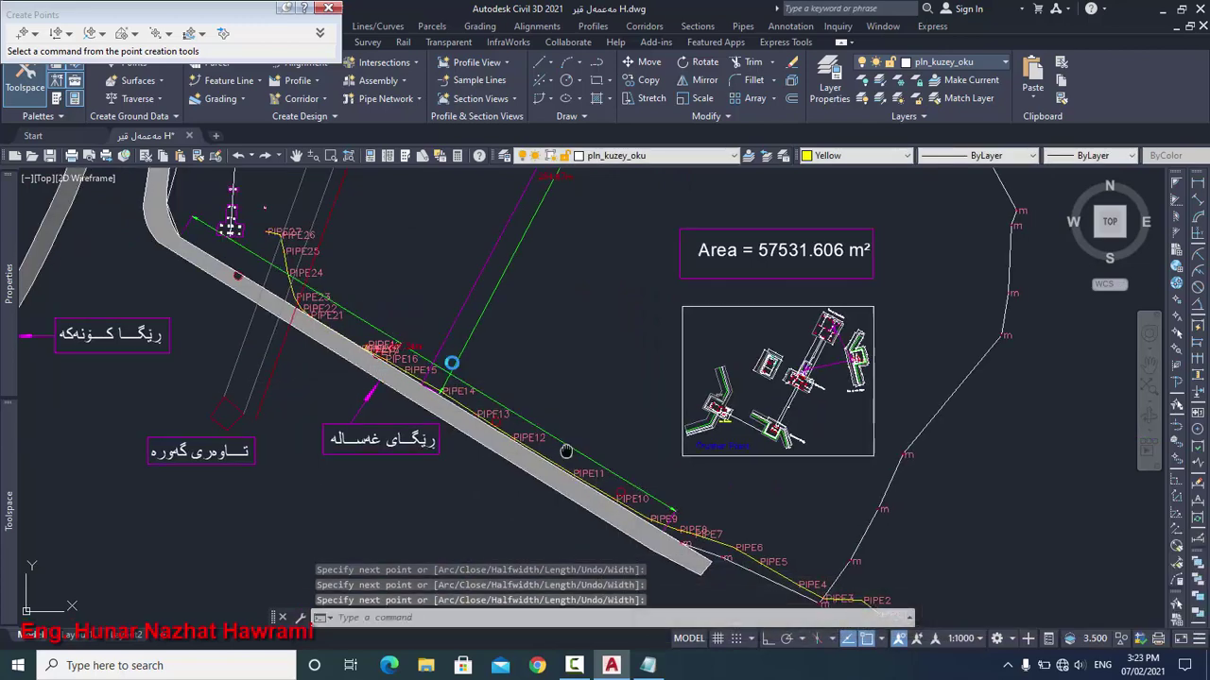
Step: Select the pipe route polylines, examine the whole run from PIPE1 to PIPE27, and close the Create Points tools
scroll(459, 359, "up", 4)
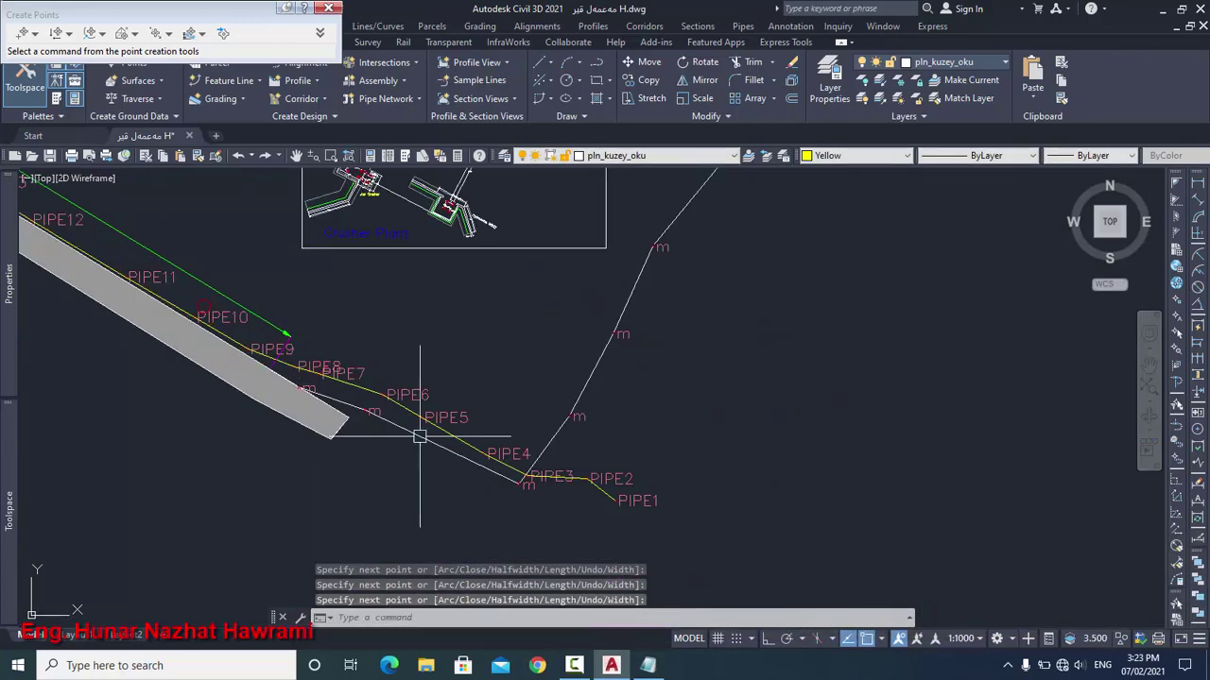
scroll(595, 485, "up", 4)
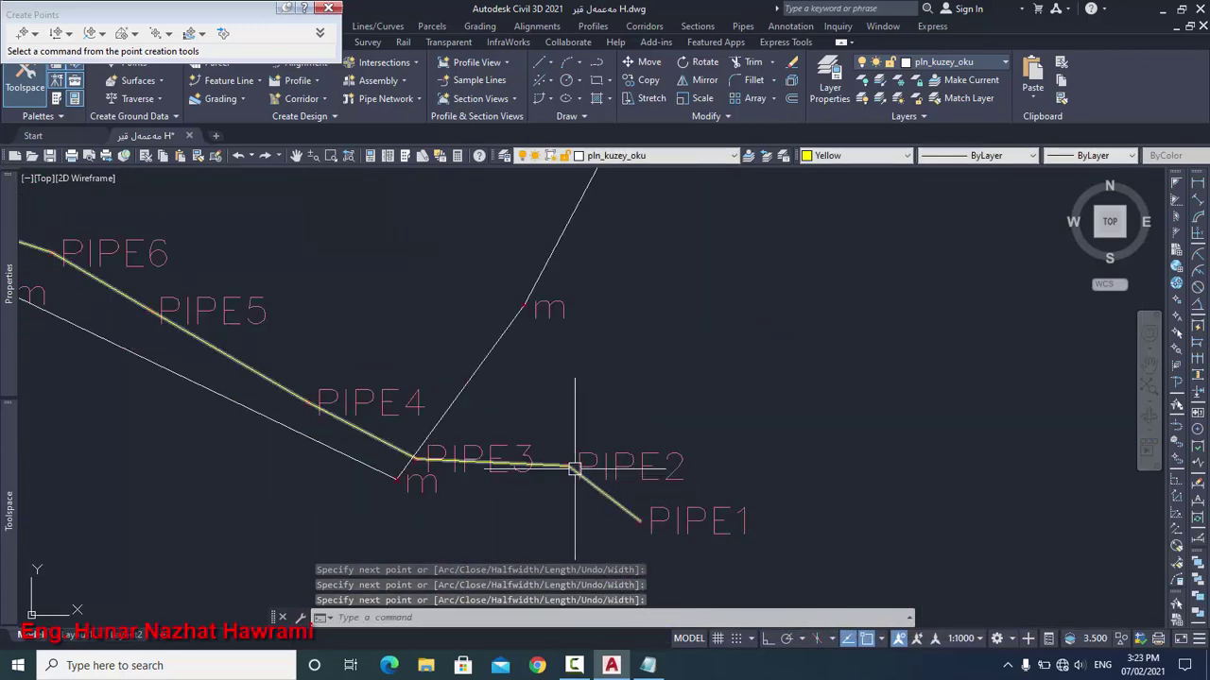
left_click(283, 388)
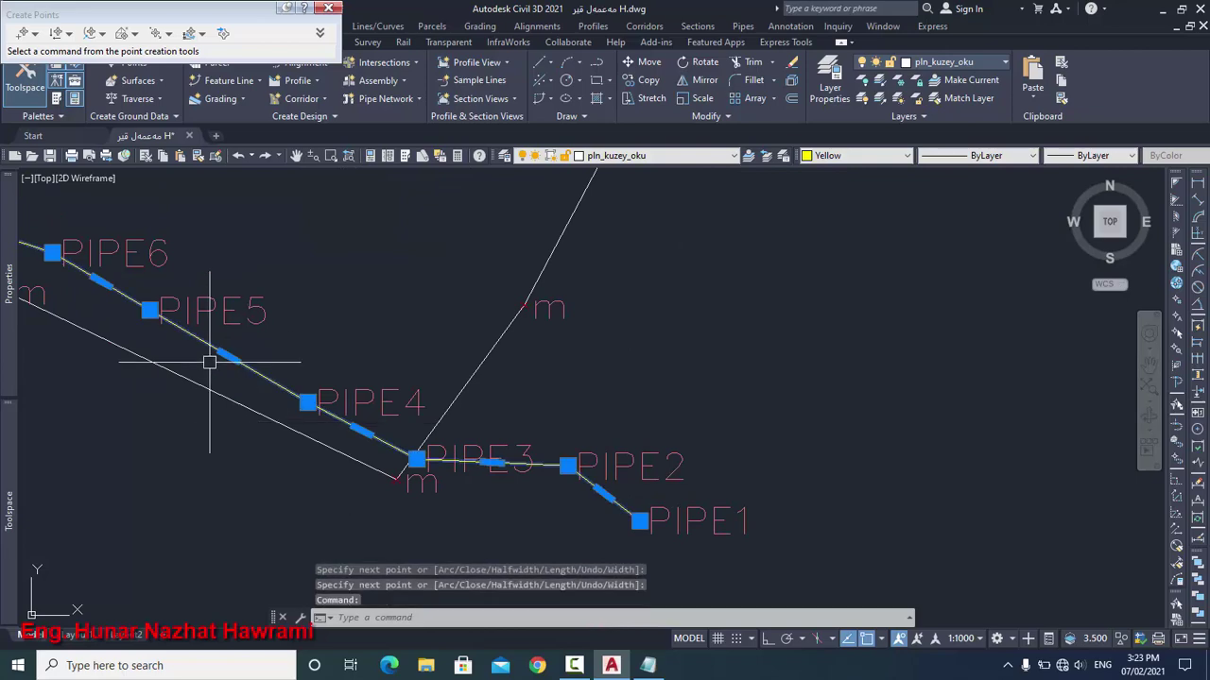
scroll(209, 362, "down", 5)
scroll(211, 348, "up", 2)
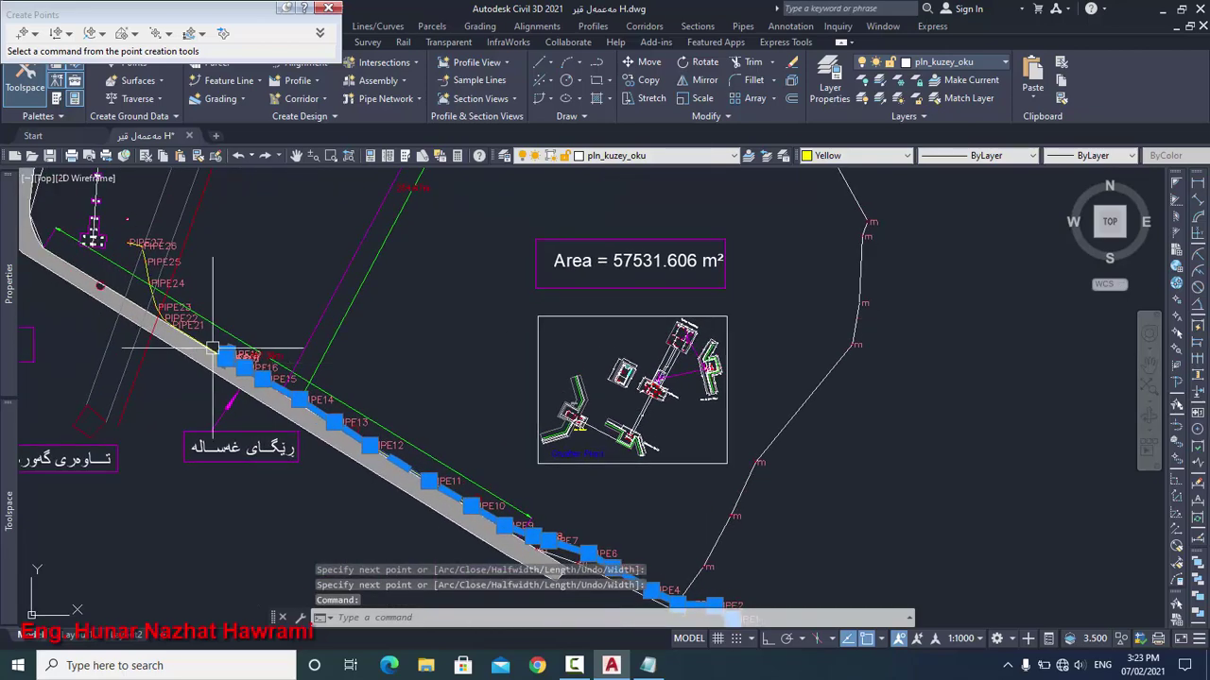
left_click(148, 274)
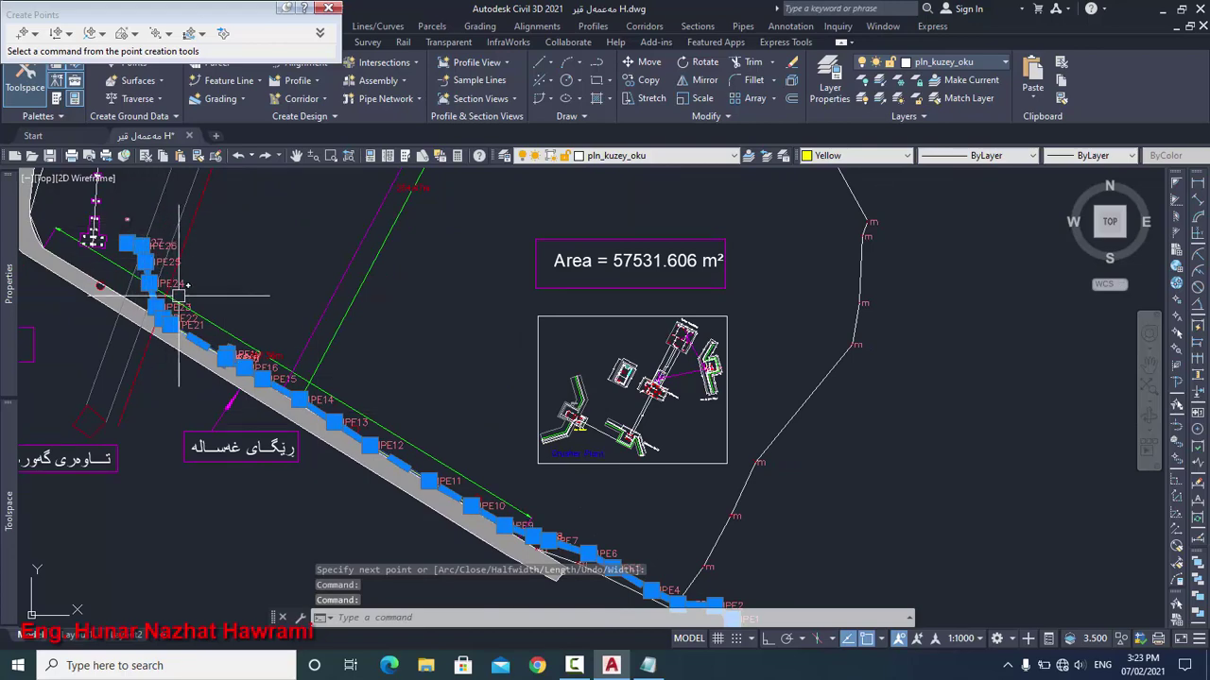
scroll(175, 292, "up", 3)
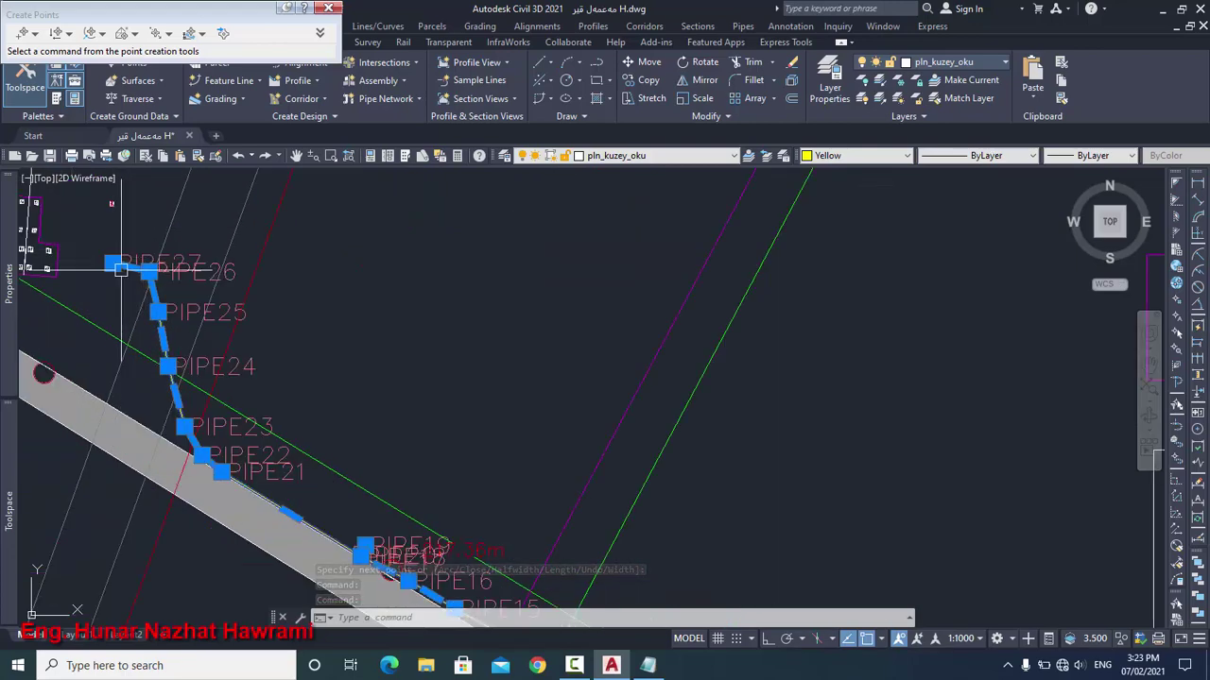
scroll(113, 241, "down", 4)
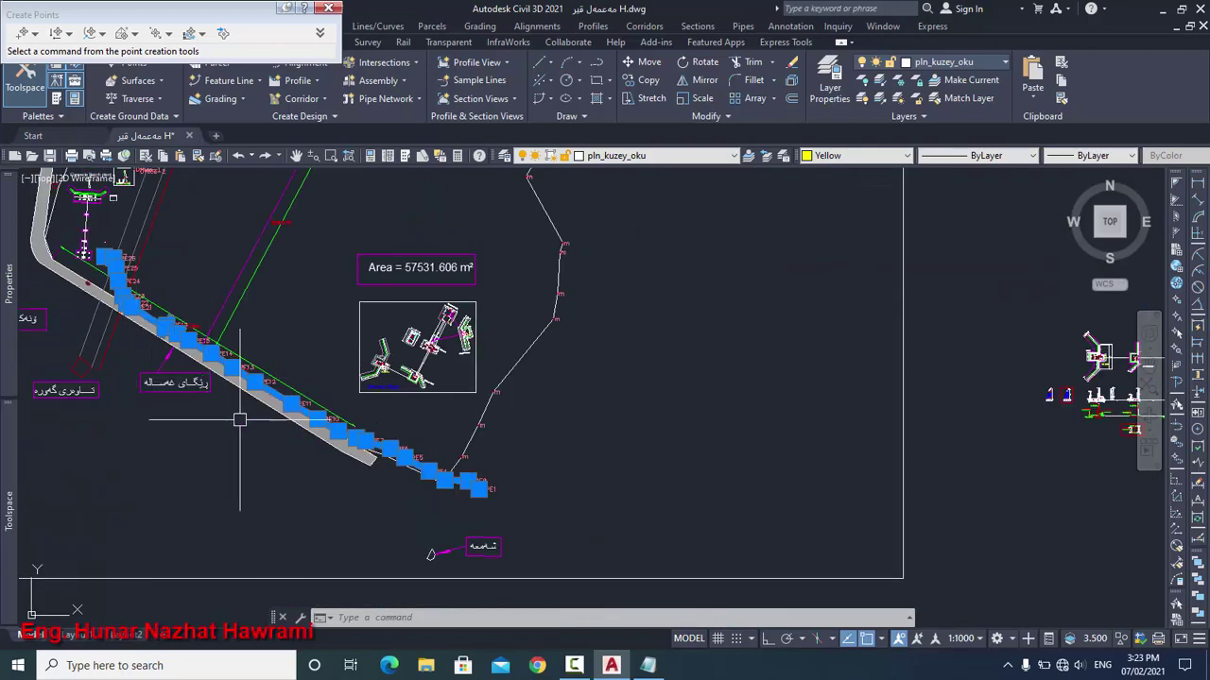
scroll(477, 492, "up", 3)
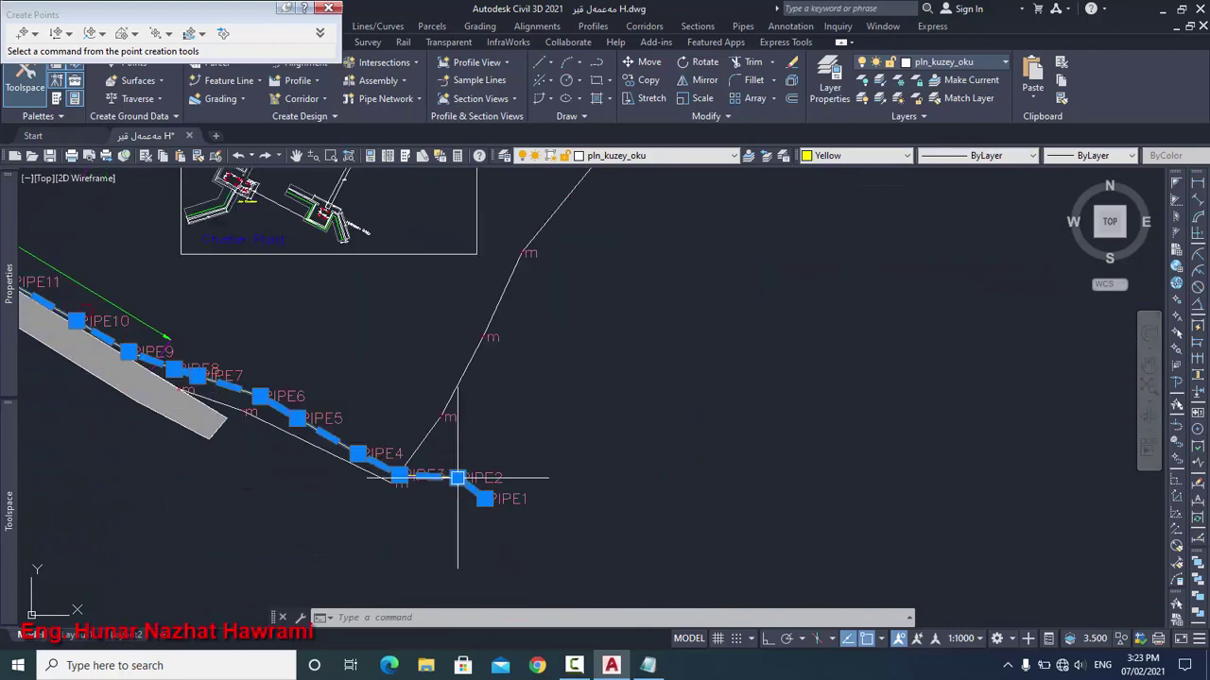
left_click(326, 11)
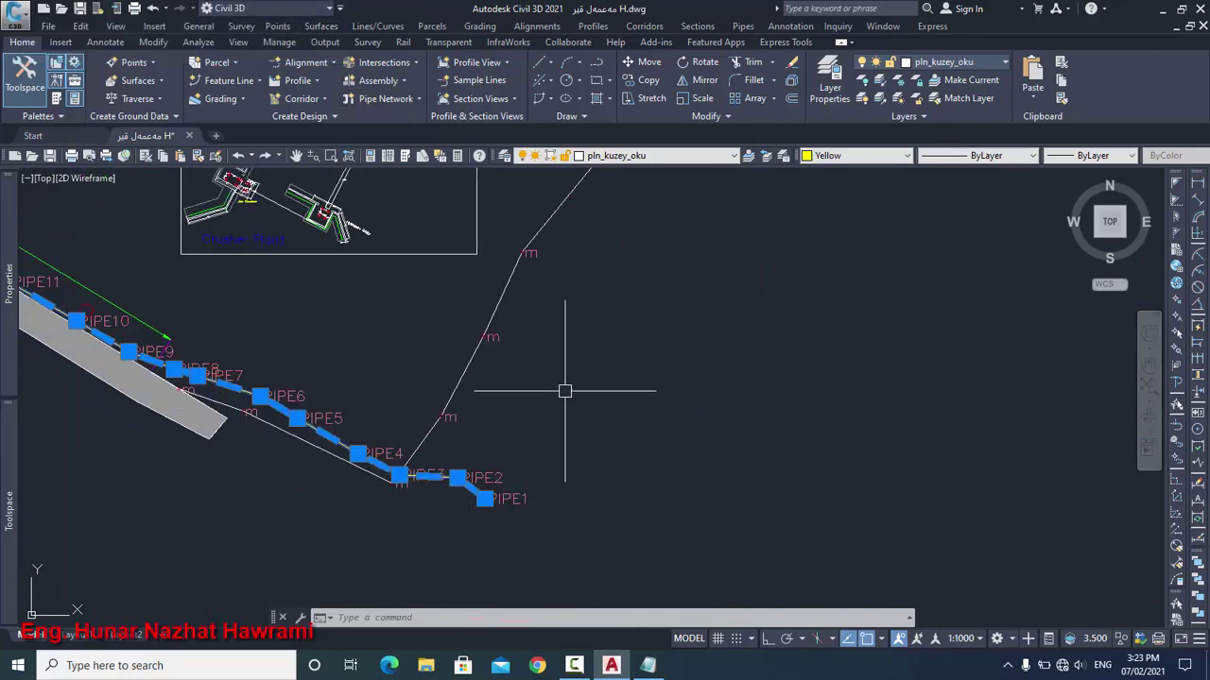
scroll(564, 391, "down", 3)
middle_click_drag(554, 365, 585, 492)
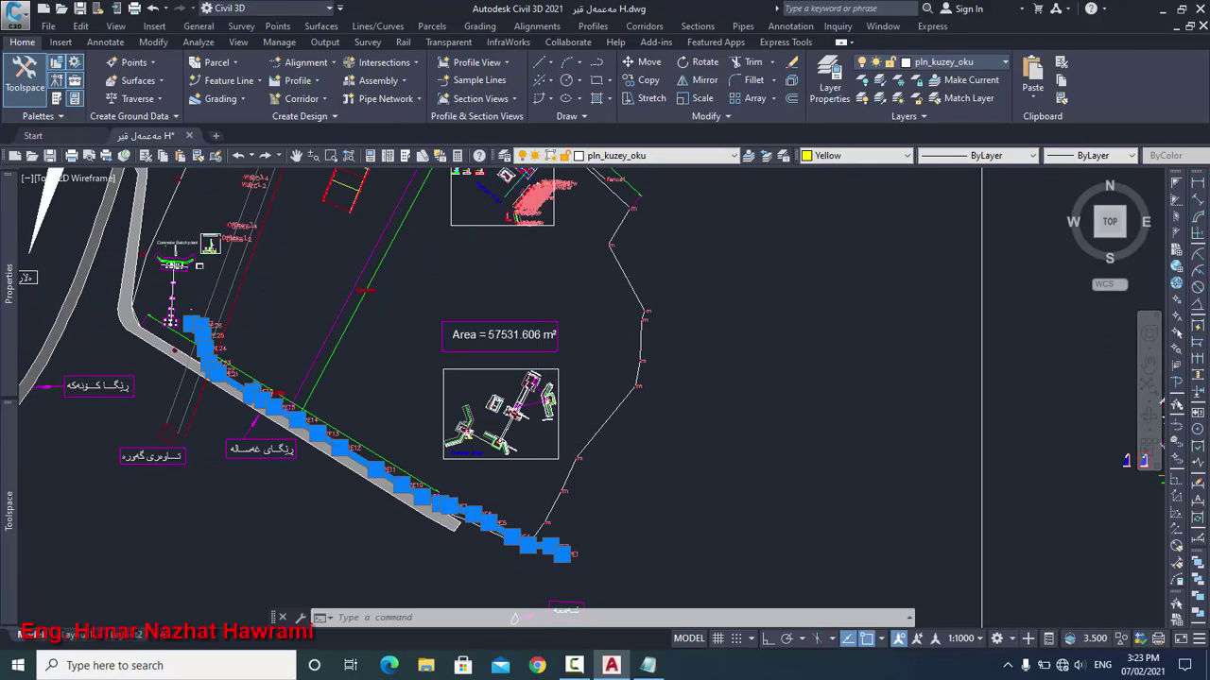
scroll(576, 426, "up", 2)
Step: Set both the point style and the point label style of the _All Points group to <none> and apply them
mouse_move(8, 542)
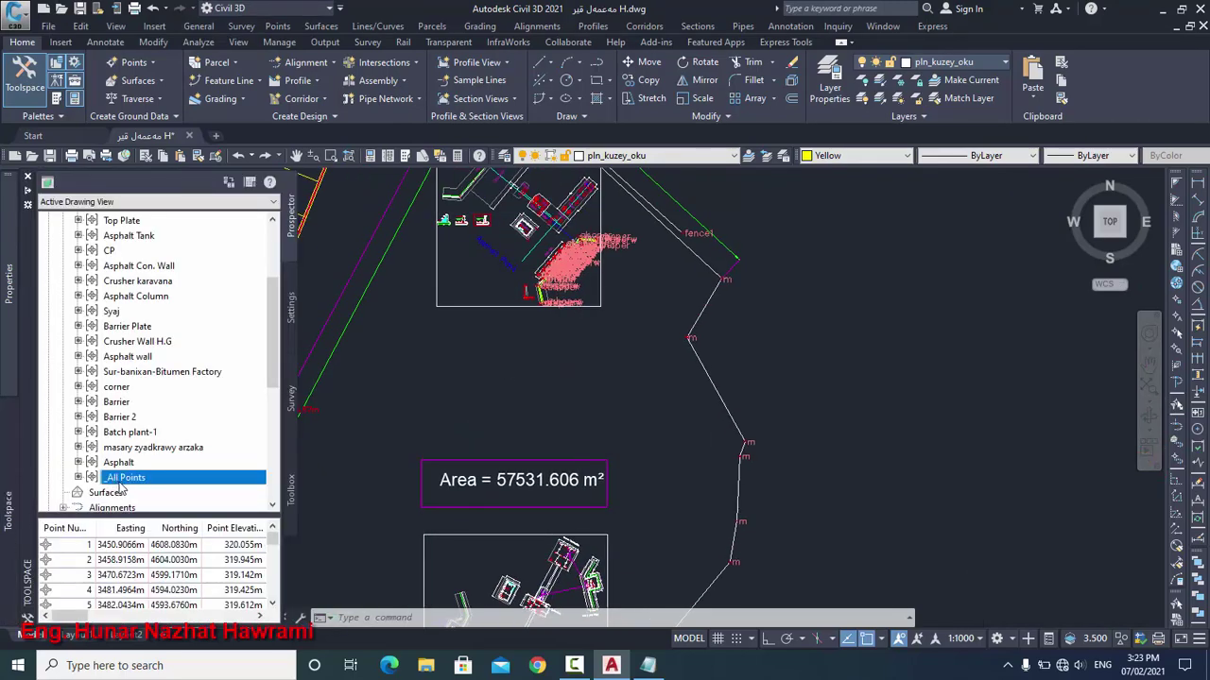
right_click(121, 482)
left_click(180, 184)
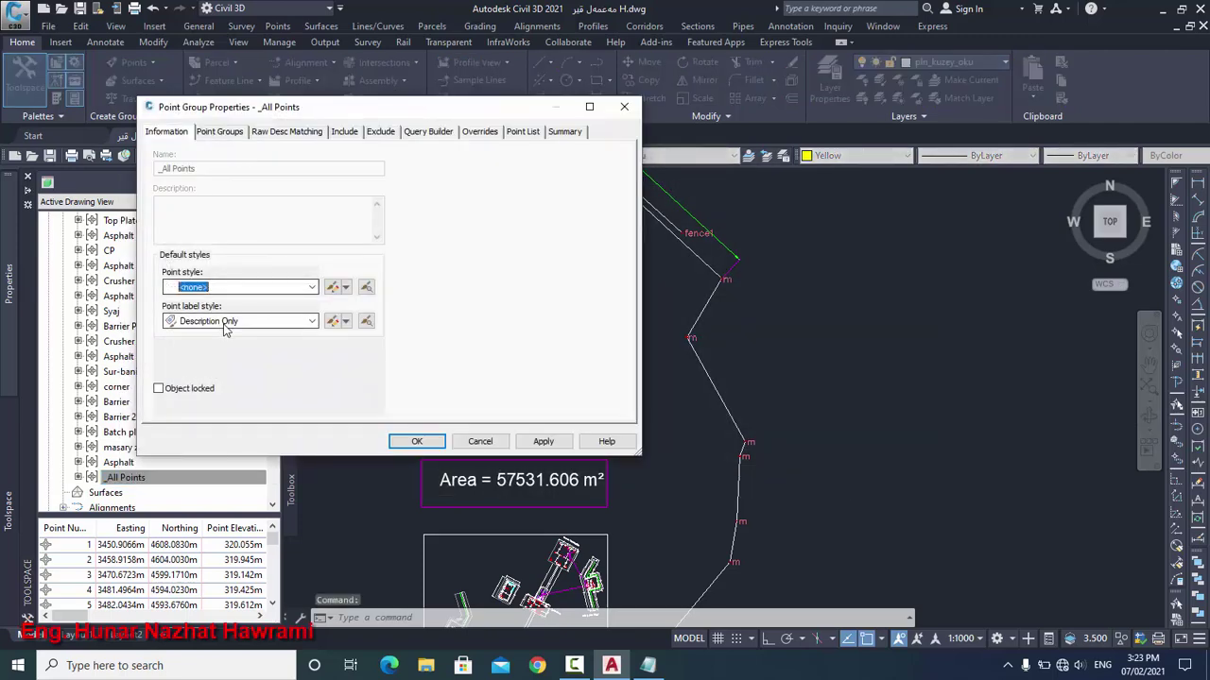
left_click(225, 325)
left_click(223, 336)
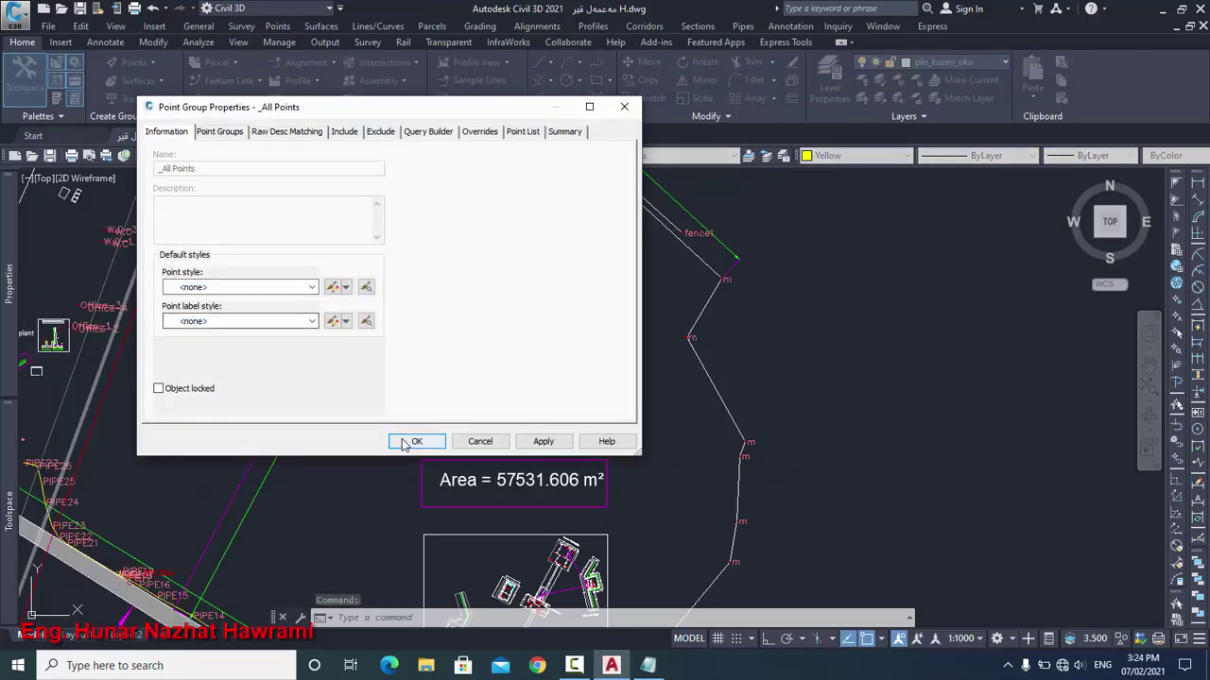
left_click(406, 442)
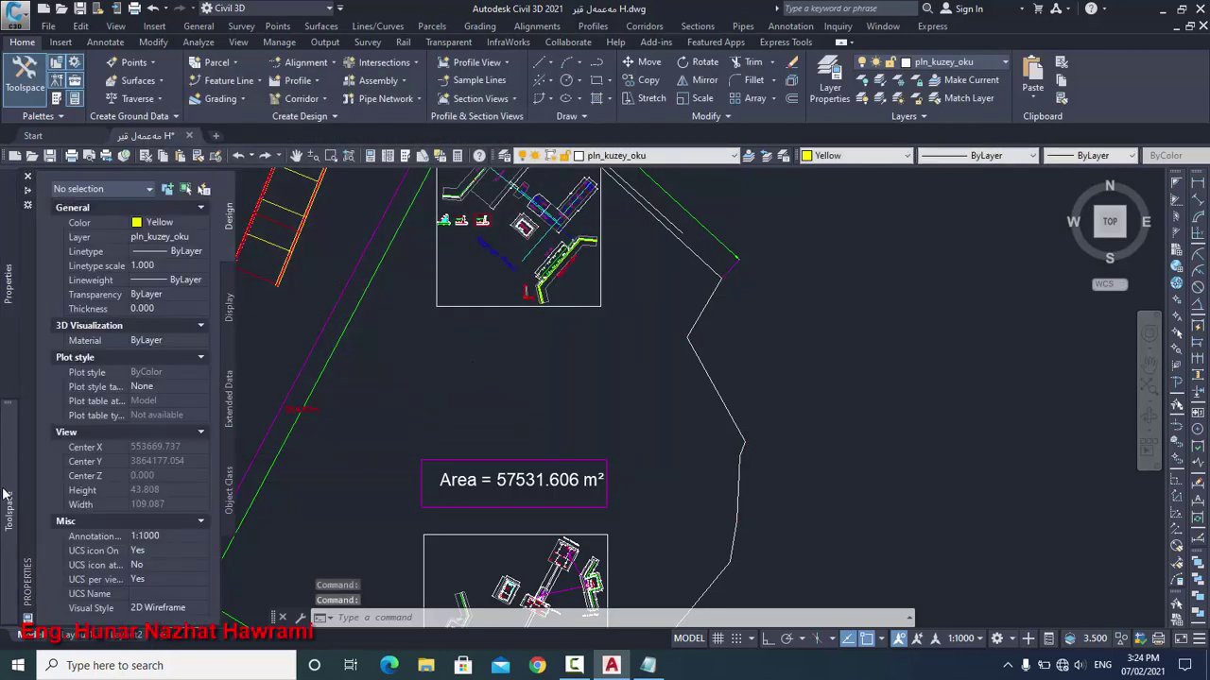
Step: Import the points from the Asphalt Hoper Fou.&Plate text file on the Desktop using the point creation tools
mouse_move(5, 493)
left_click(137, 62)
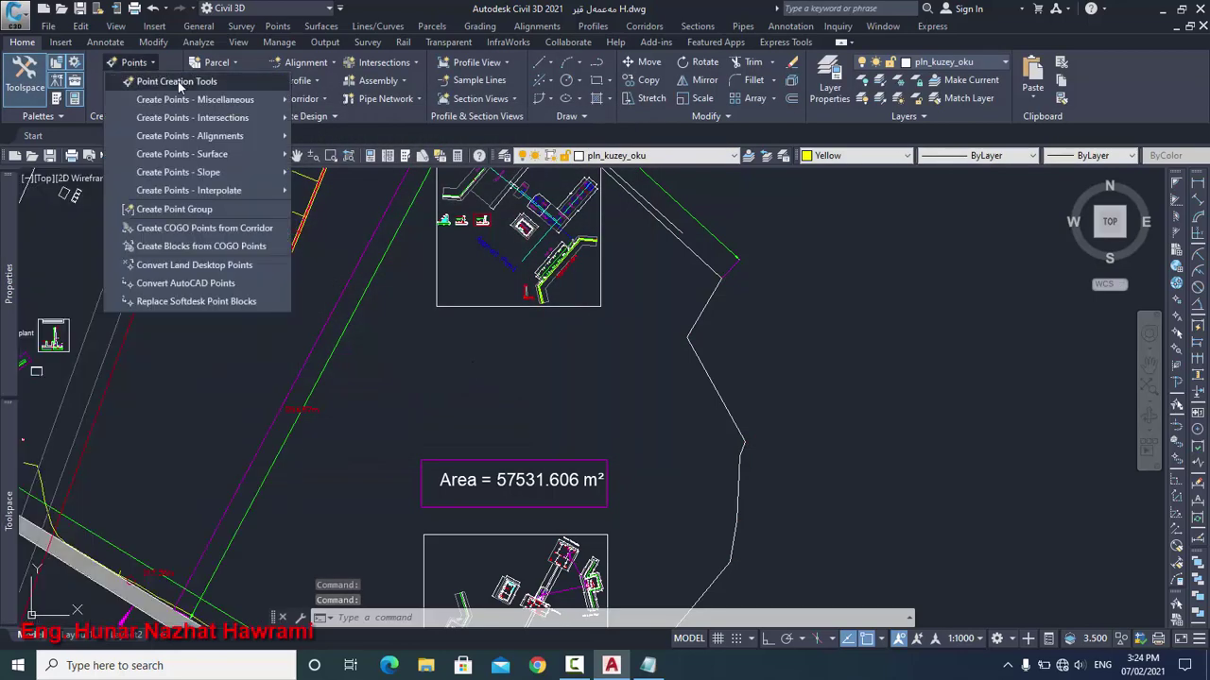
left_click(165, 83)
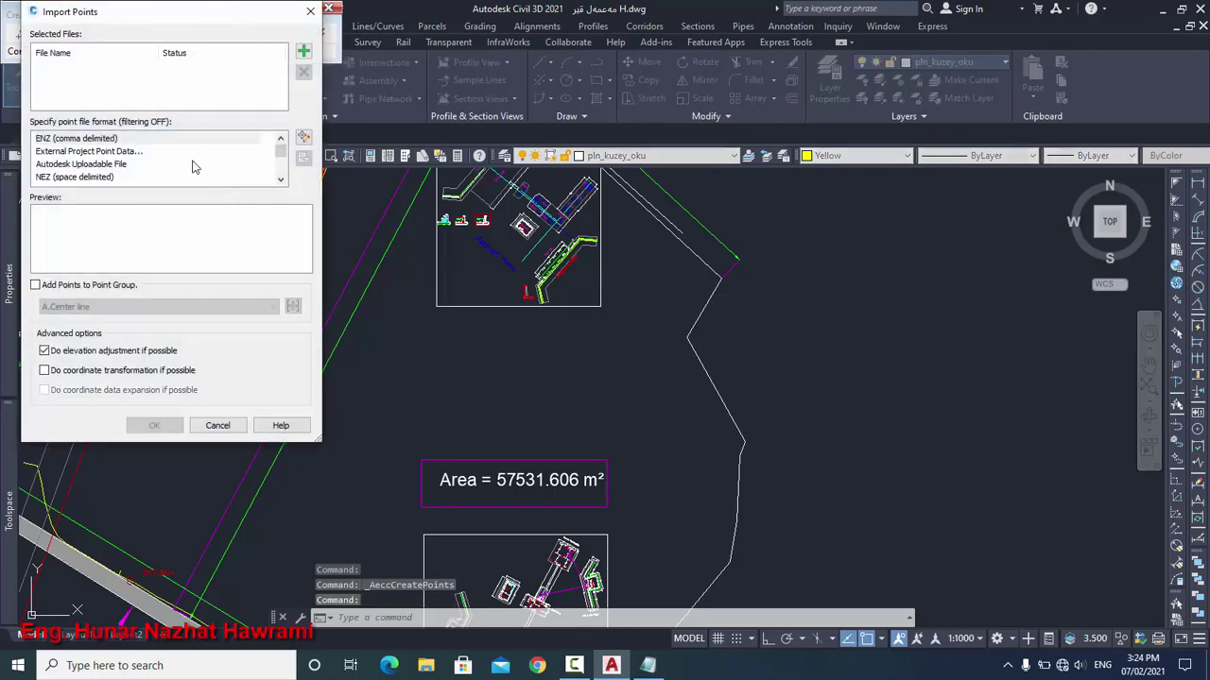
left_click(304, 51)
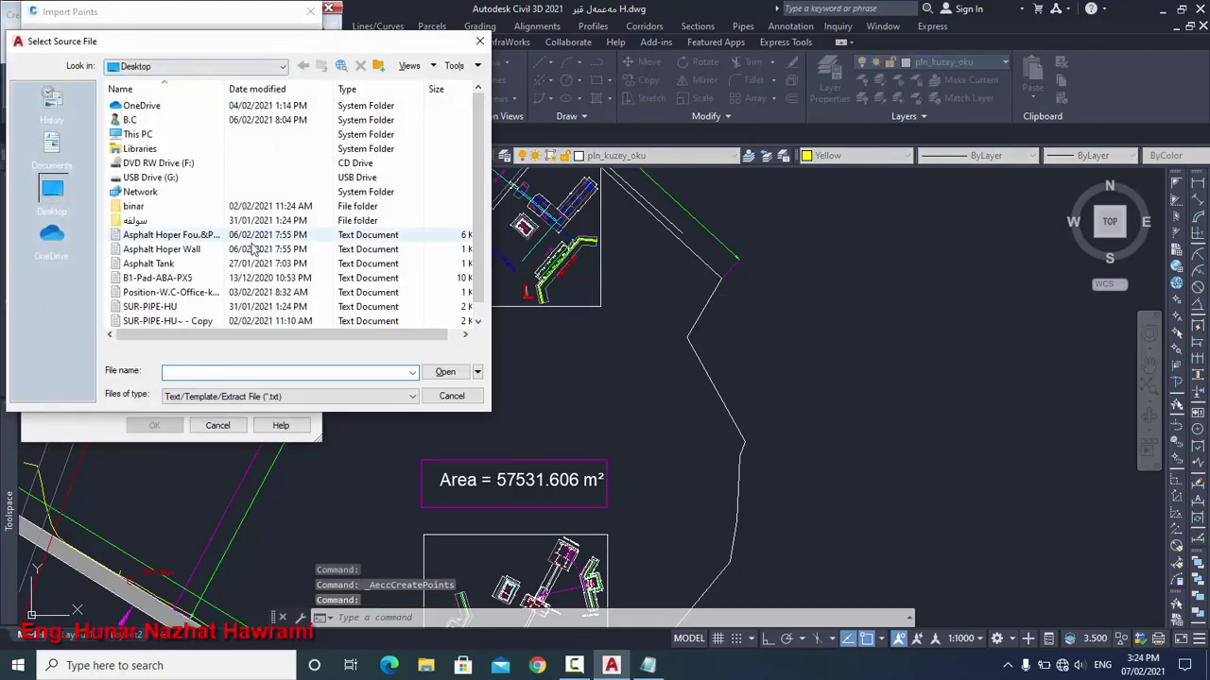
left_click(196, 236)
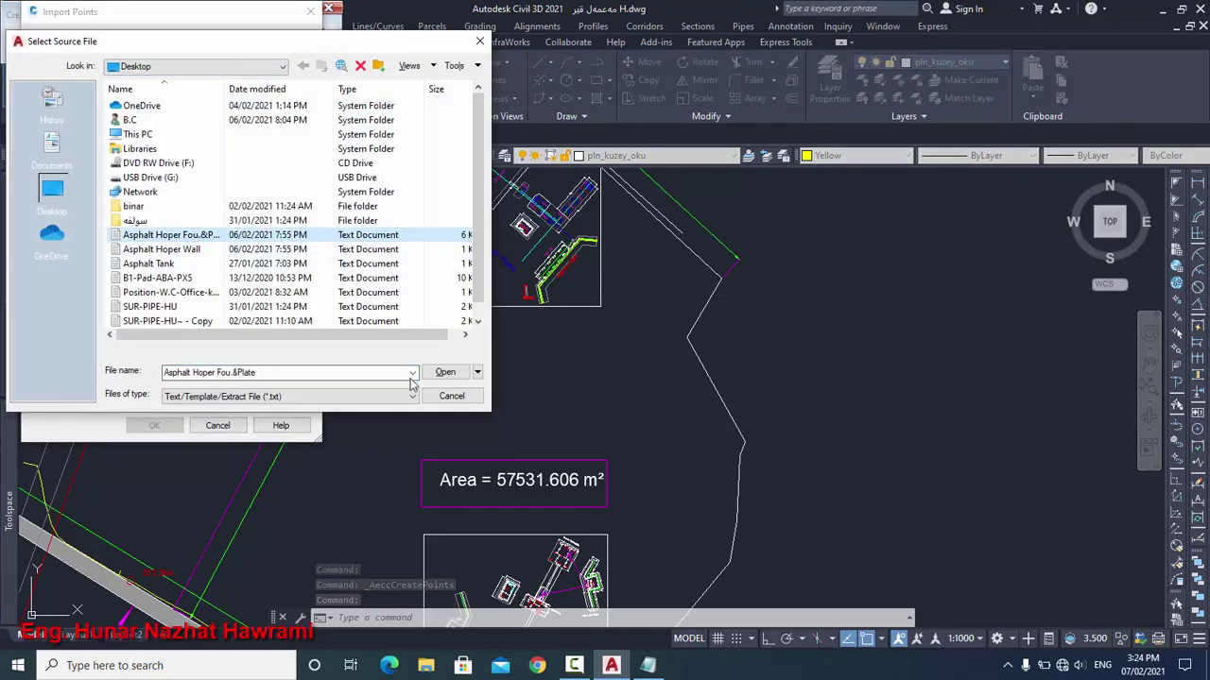
left_click(445, 371)
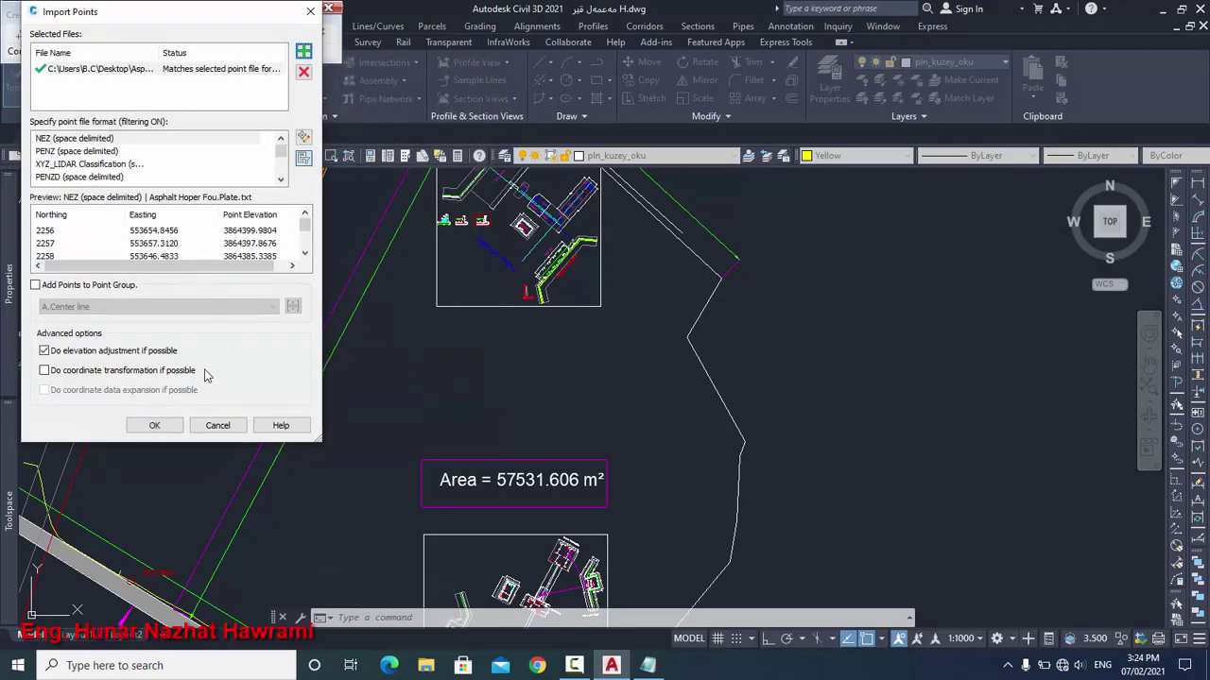
left_click(154, 426)
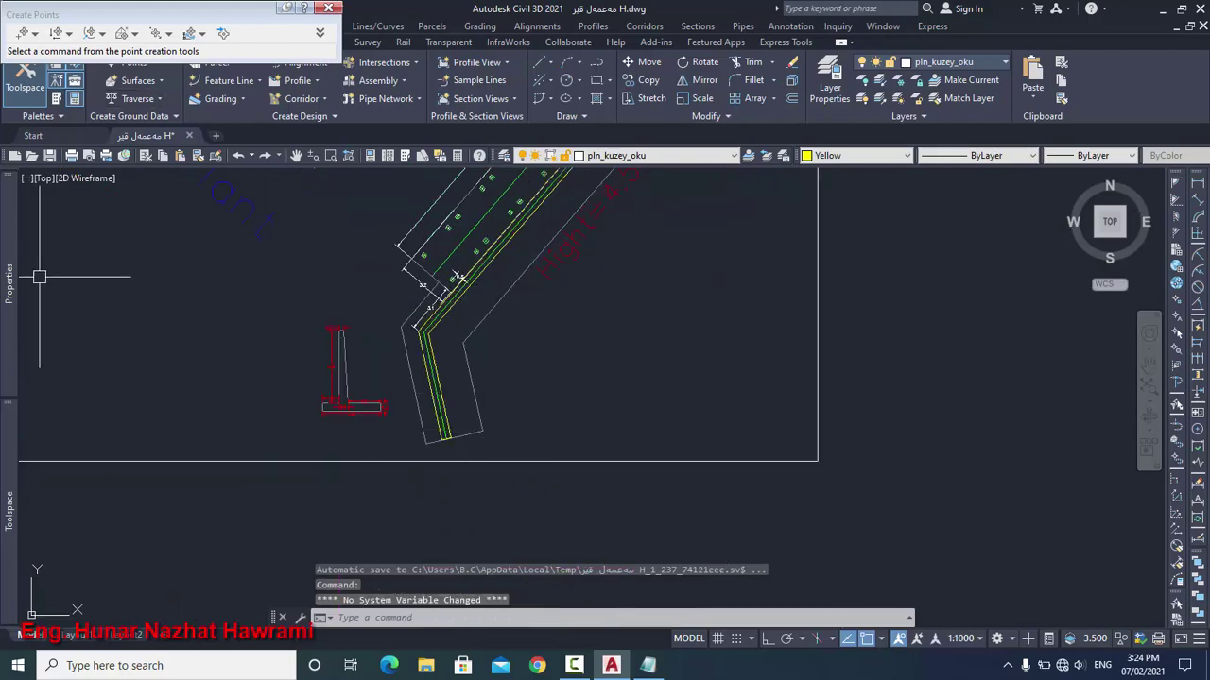
Step: Set the point style of the _All Points group to an X-shaped marker and inspect the hopper foundation and plate points
mouse_move(17, 473)
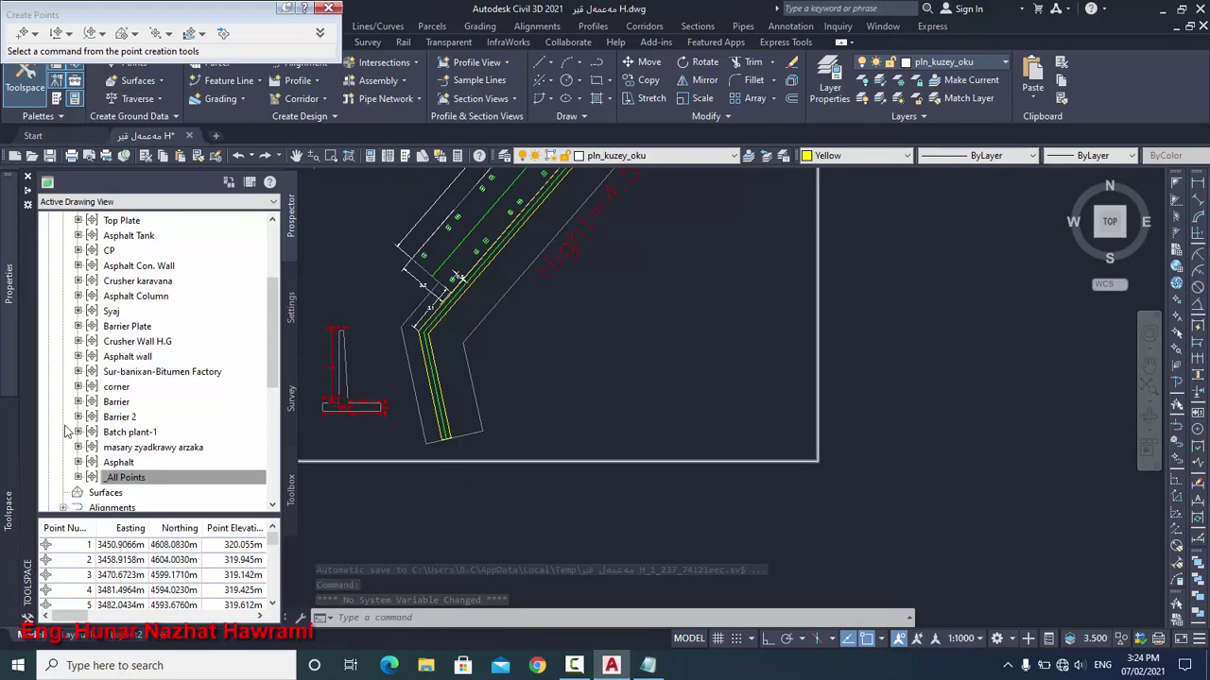
scroll(120, 274, "up", 2)
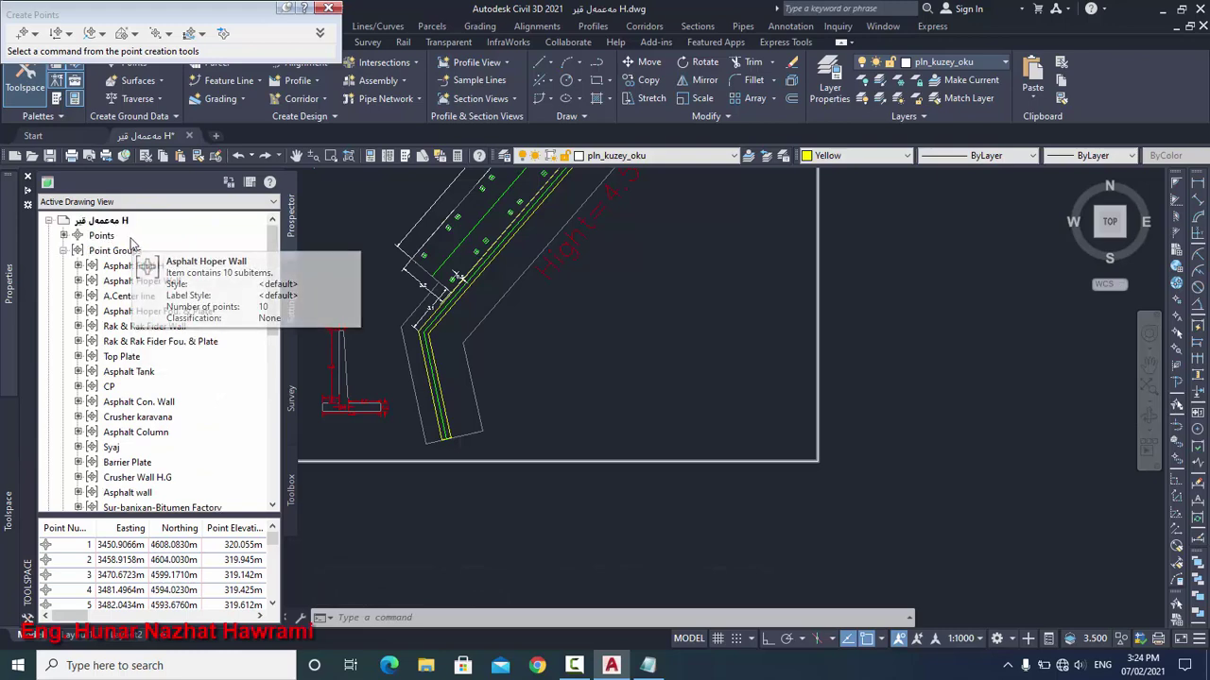
scroll(133, 284, "down", 2)
left_click(128, 478)
right_click(128, 478)
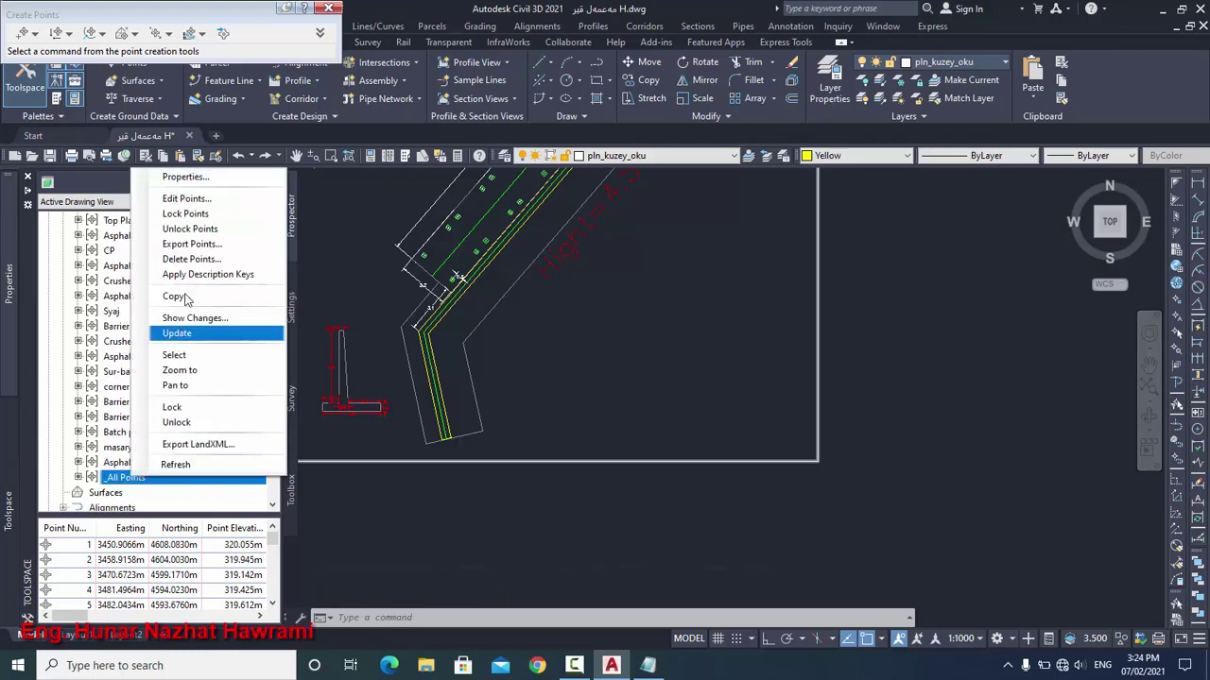
left_click(251, 179)
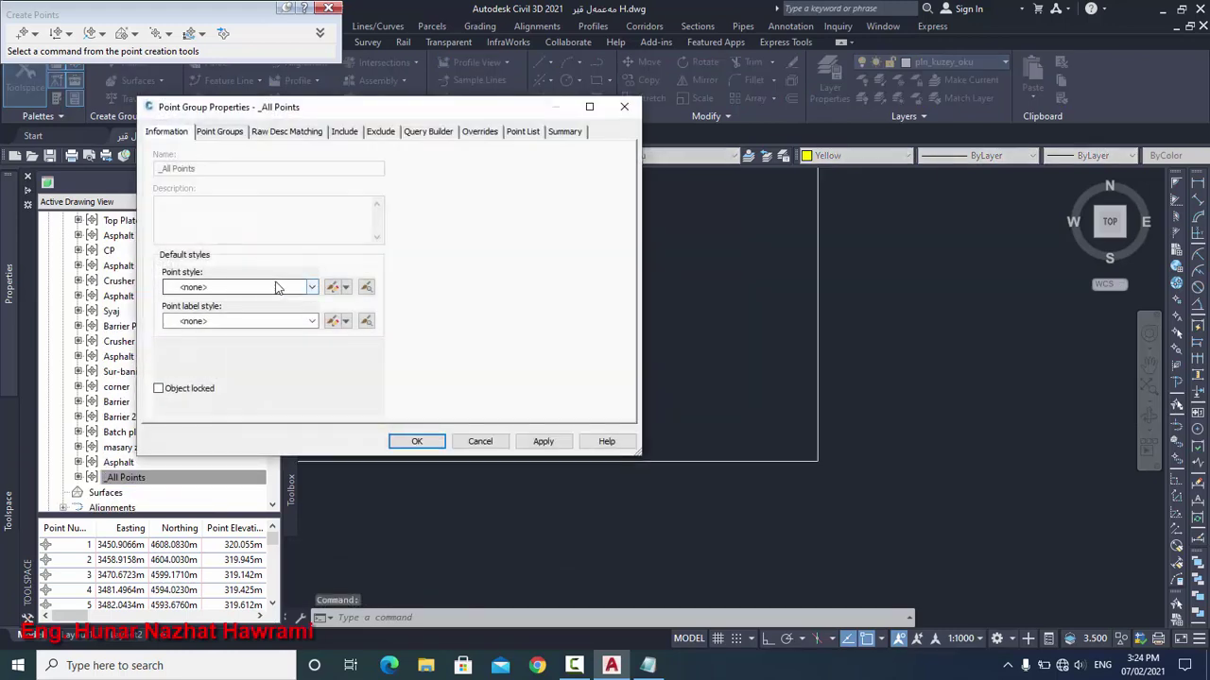
left_click(417, 443)
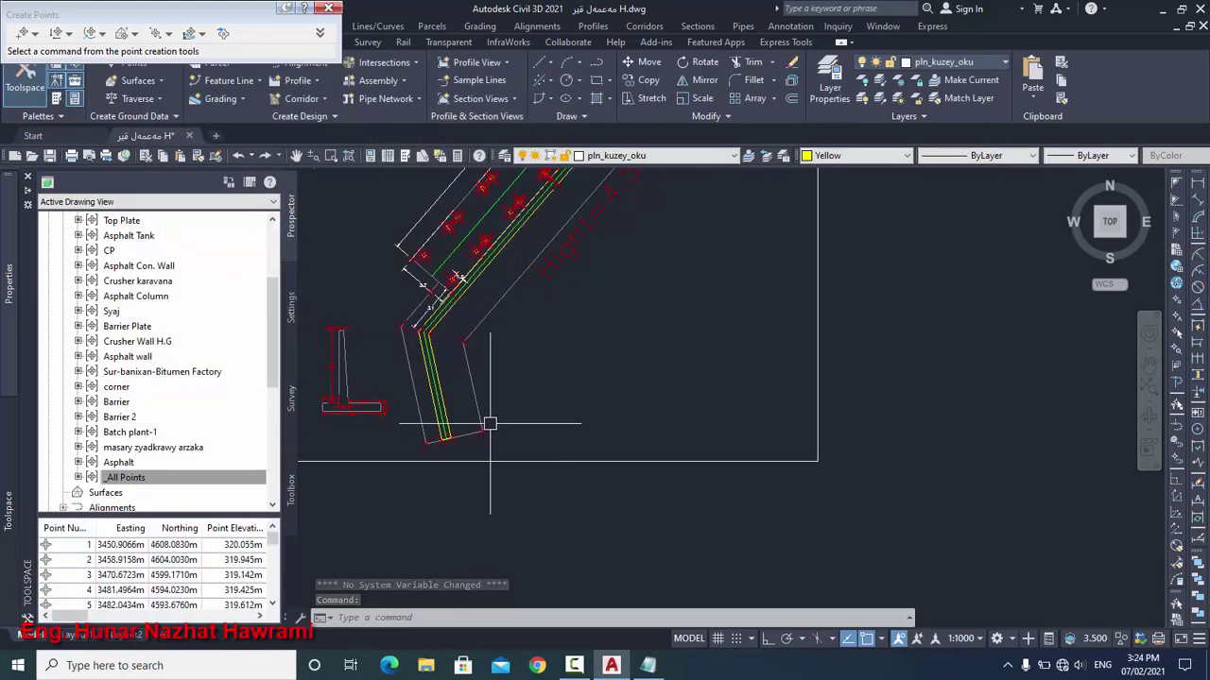
middle_click_drag(417, 279, 418, 354)
scroll(473, 274, "up", 6)
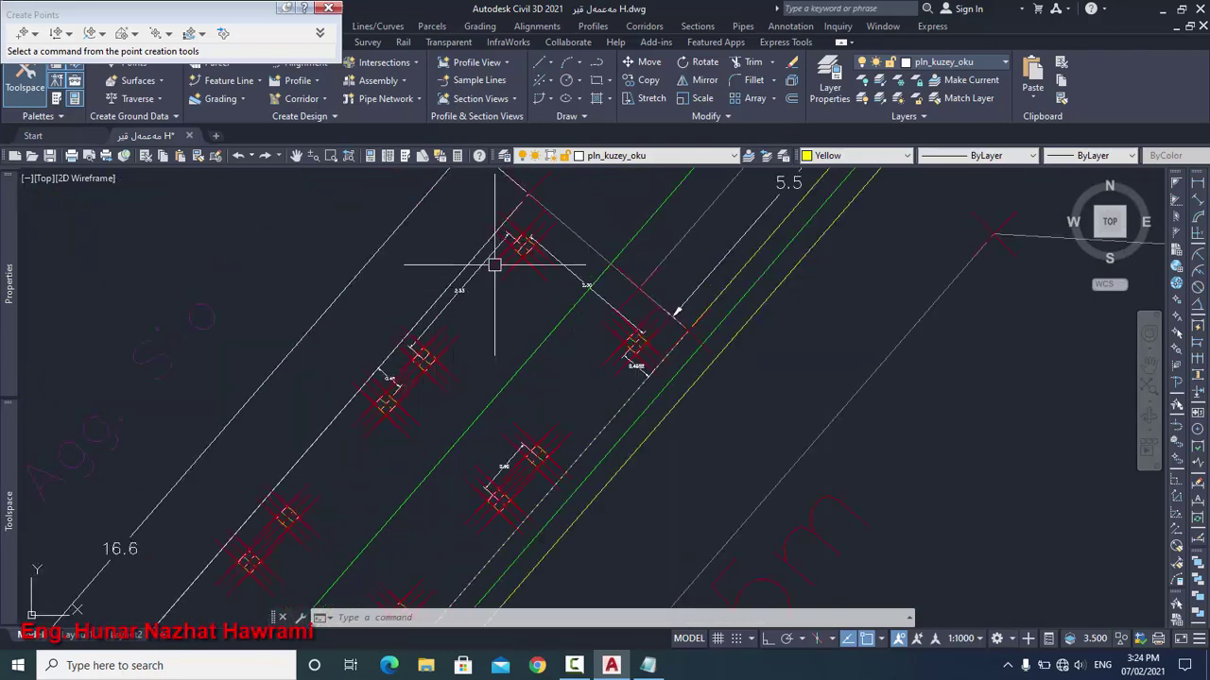
Step: Set the drawing's annotation scale to 1:50 to shrink the X markers at the hopper foundation and plate points
scroll(494, 263, "up", 5)
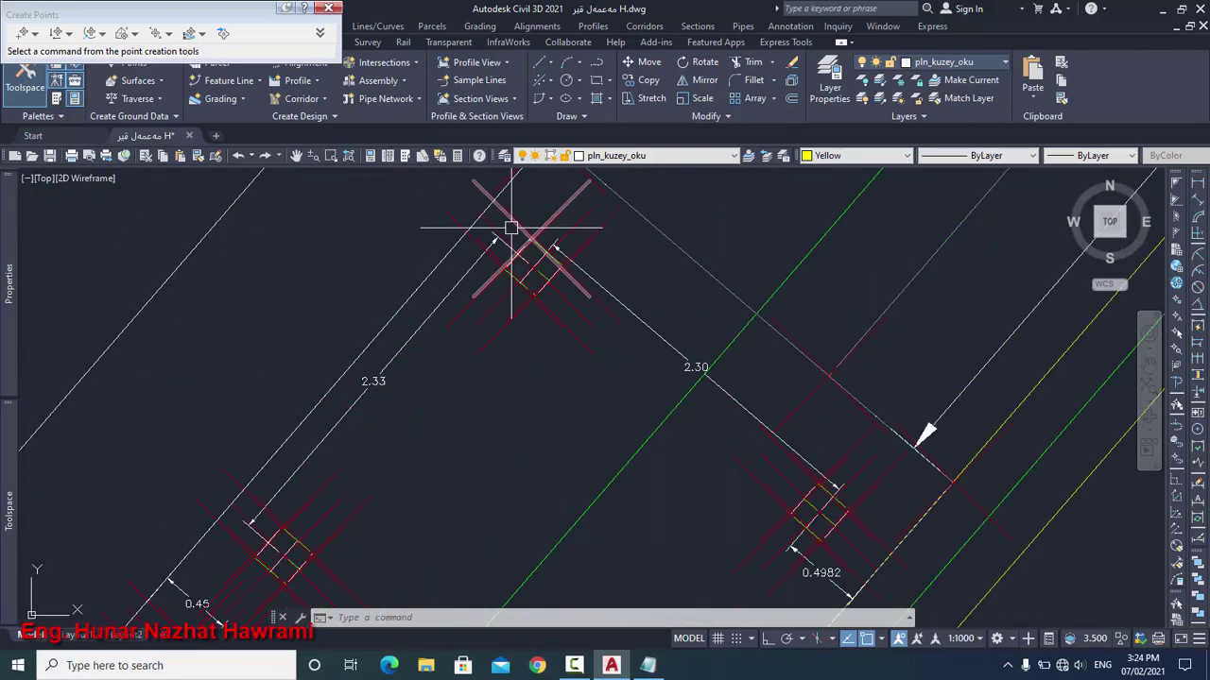
left_click(957, 643)
left_click(948, 347)
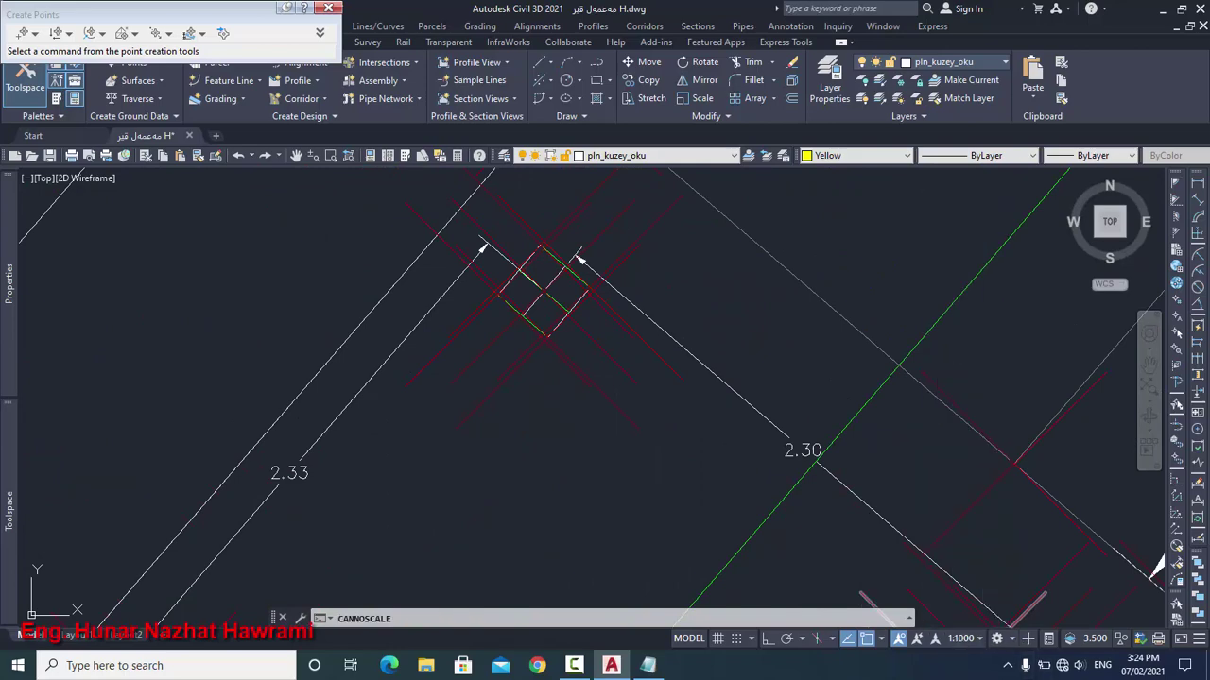
Step: Examine the point markers at the hopper plate corners, then review the hopper's place within the asphalt plant and surrounding site layout
scroll(568, 298, "down", 4)
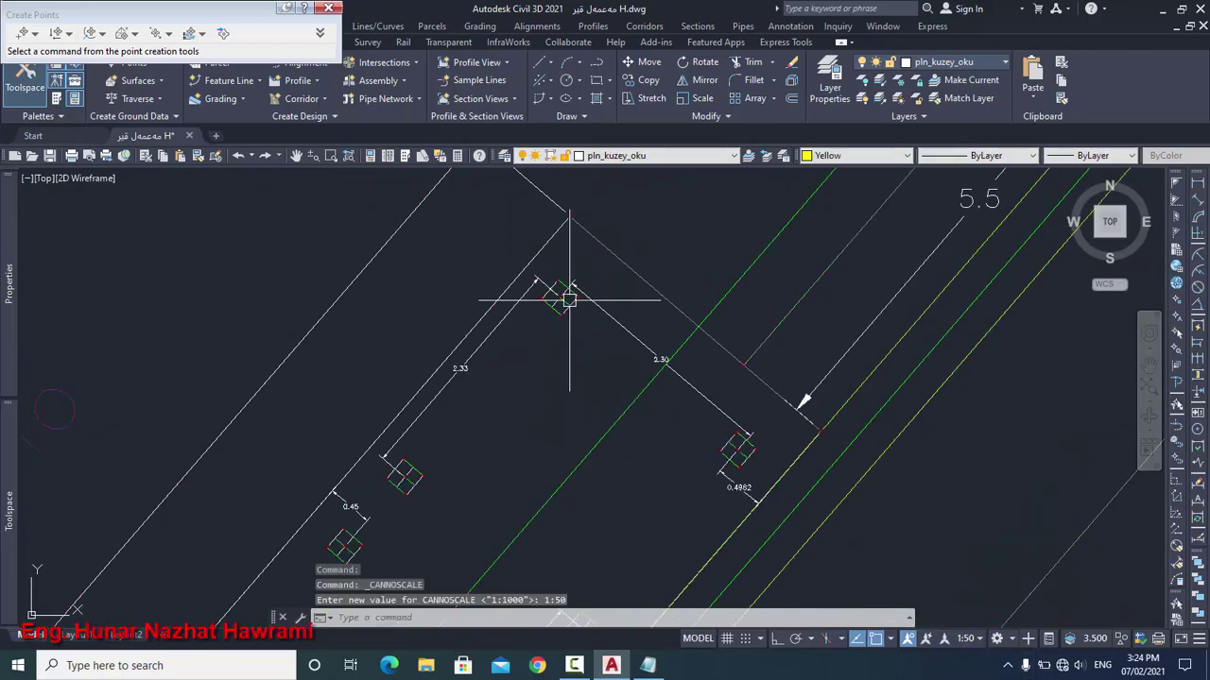
middle_click_drag(702, 439, 531, 392)
scroll(607, 378, "up", 5)
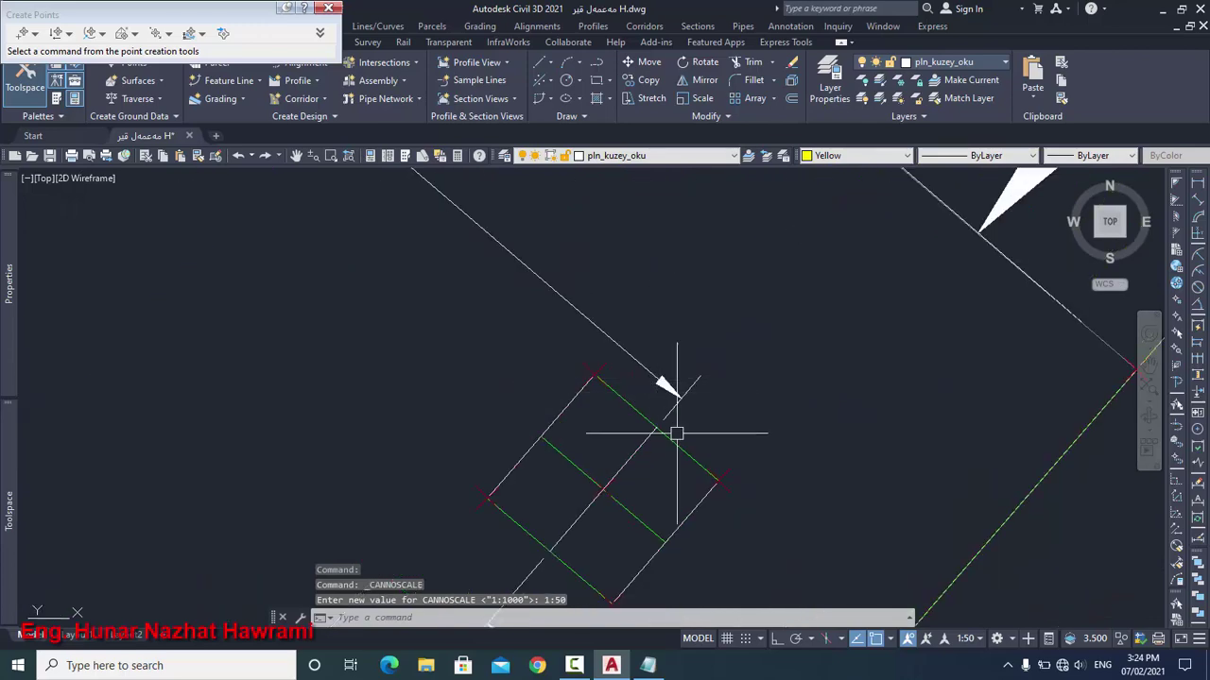
scroll(780, 386, "down", 8)
scroll(812, 381, "down", 3)
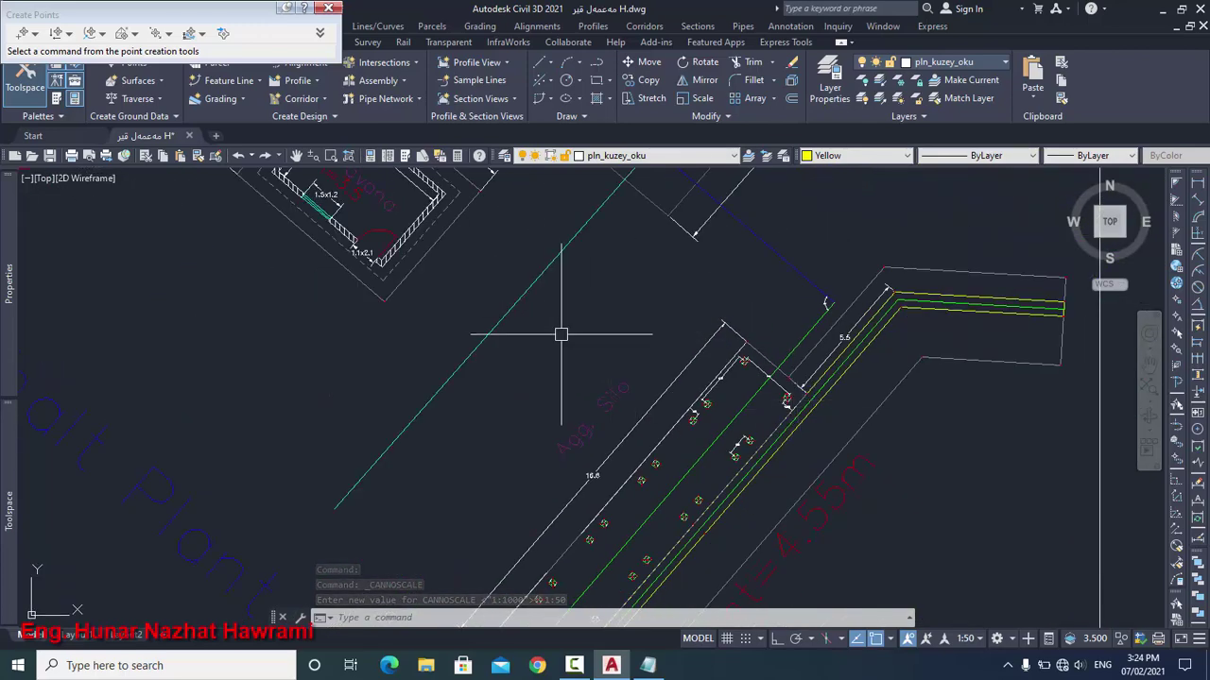
scroll(561, 336, "up", 2)
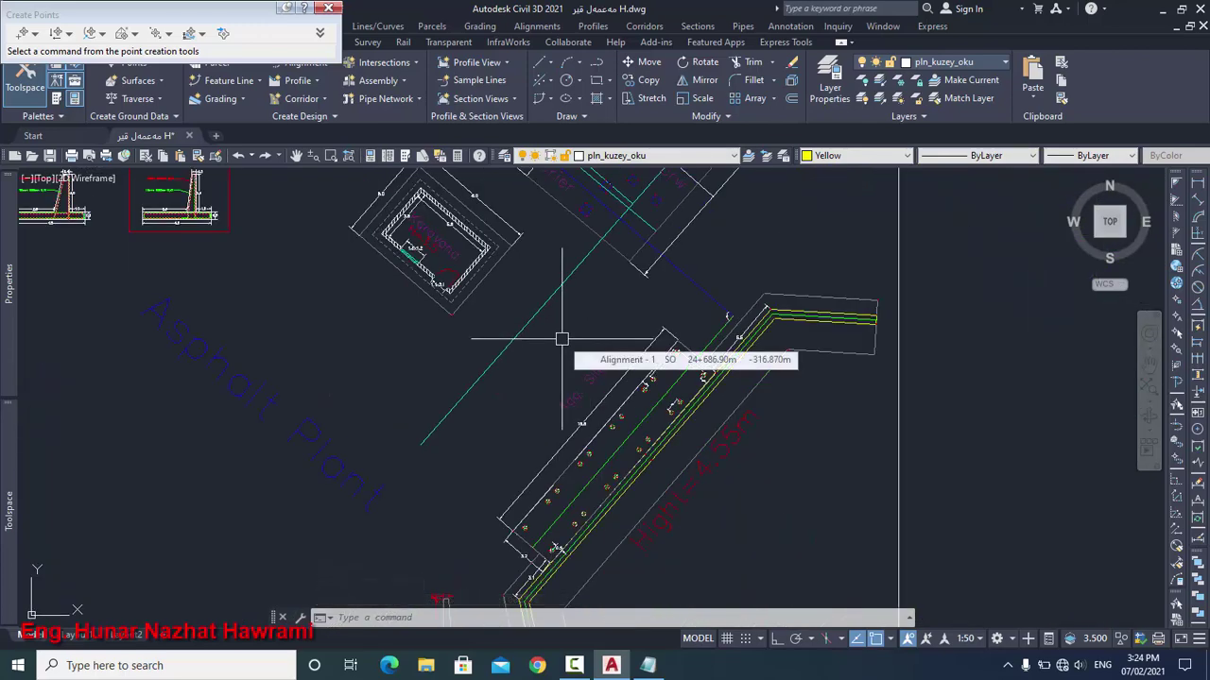
scroll(560, 338, "down", 3)
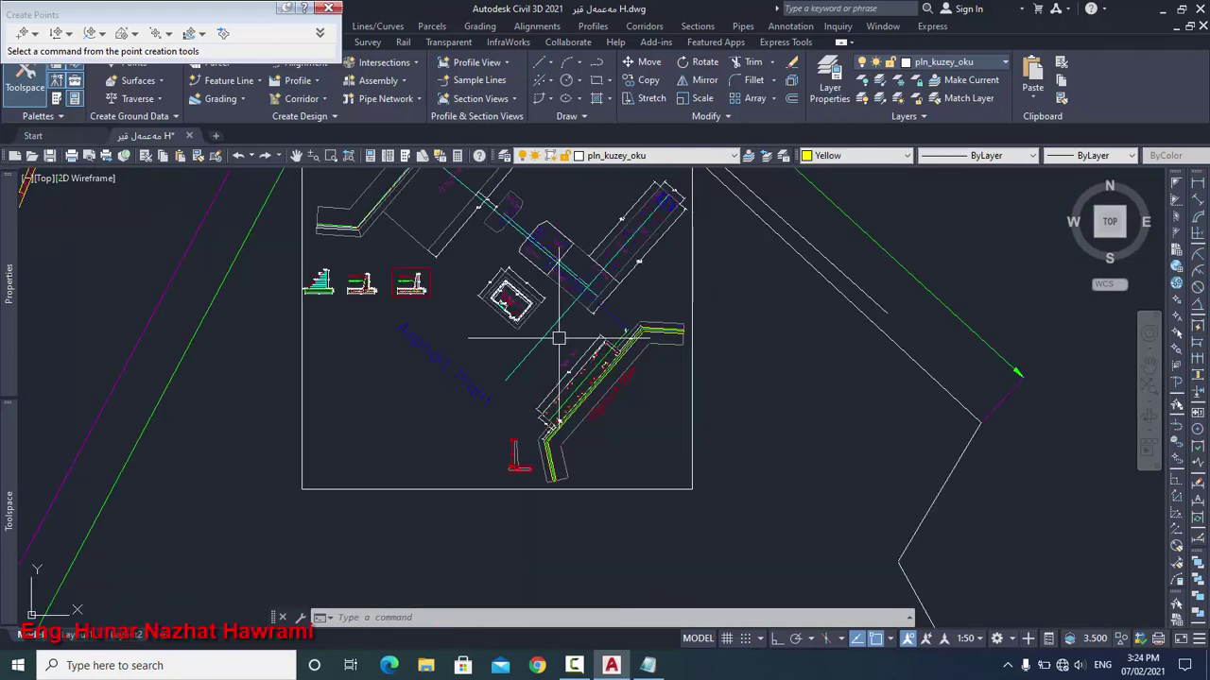
middle_click_drag(644, 387, 597, 405)
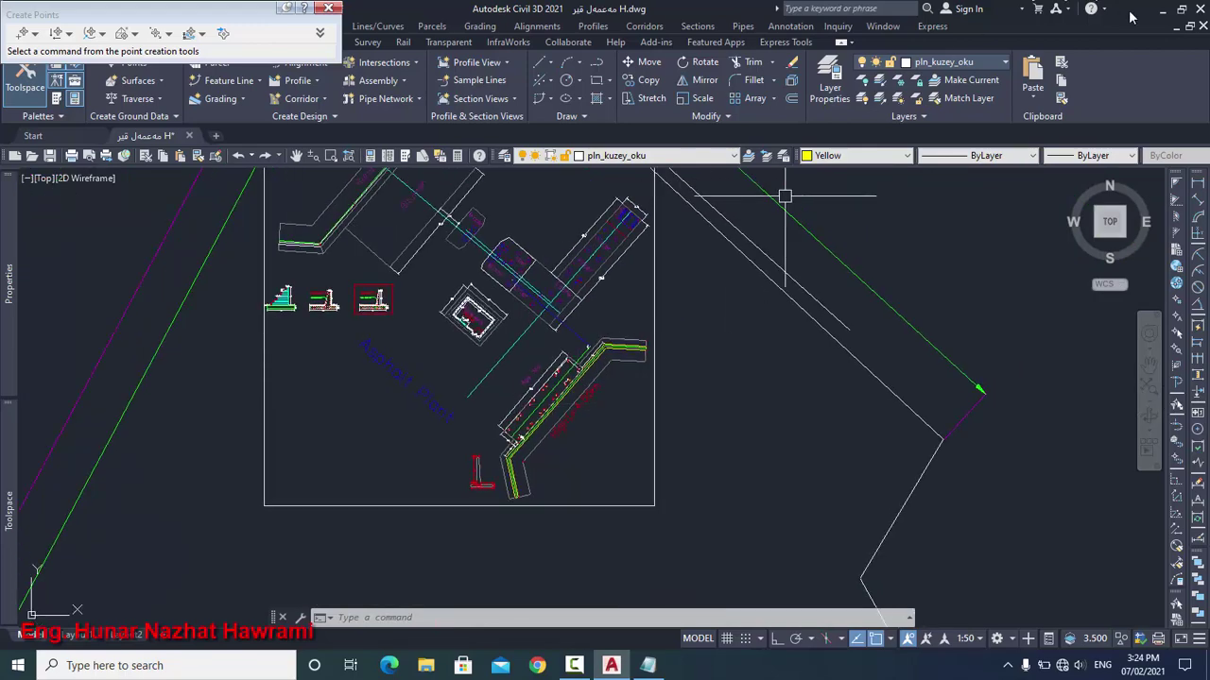
scroll(576, 383, "down", 4)
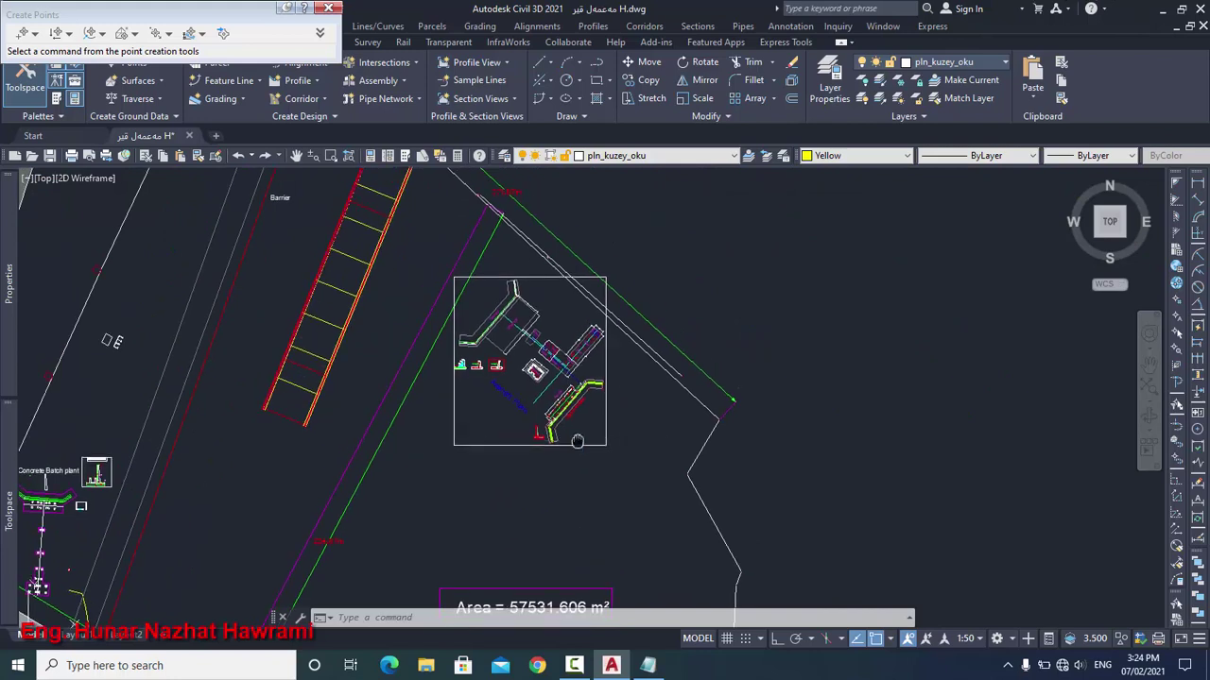